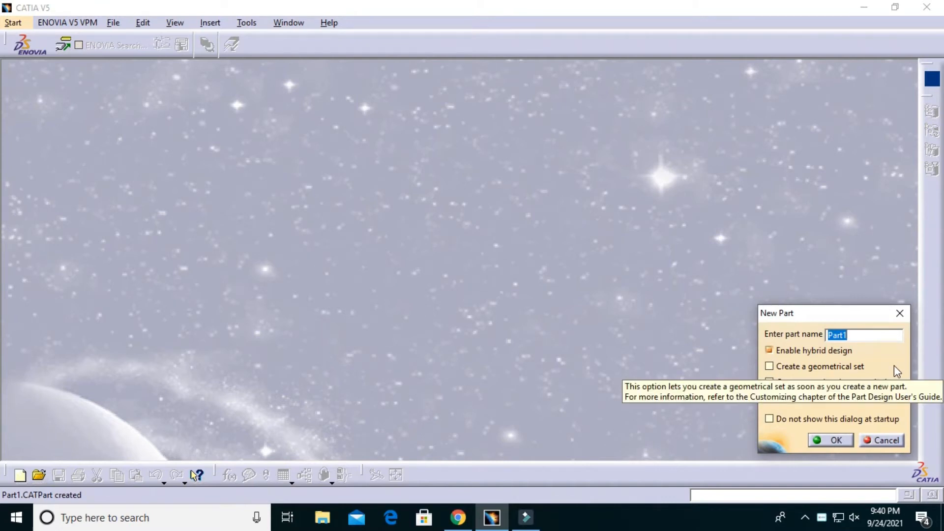
- Create a new part named Rosette and open a sketch on the XY plane of its axis system
{"action": "type", "text": "Rosette"}
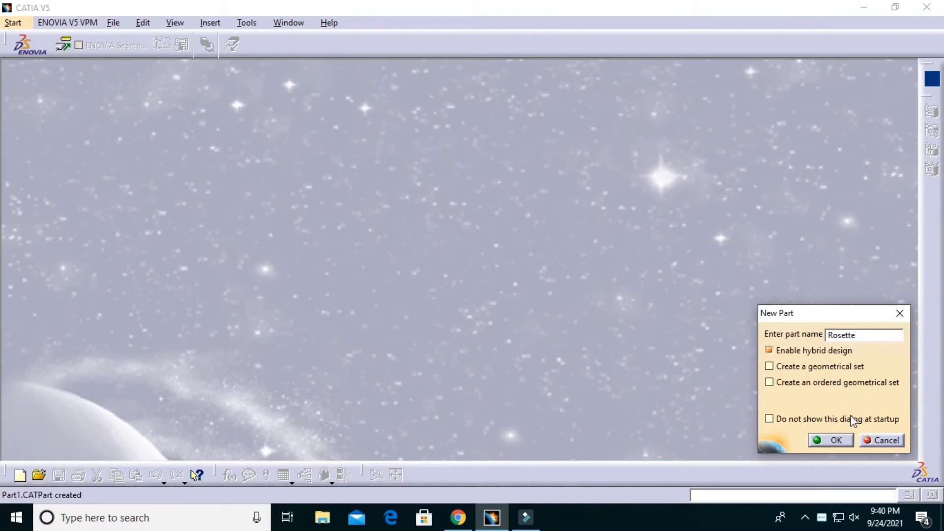
{"action": "left_click", "coordinate": [843, 441]}
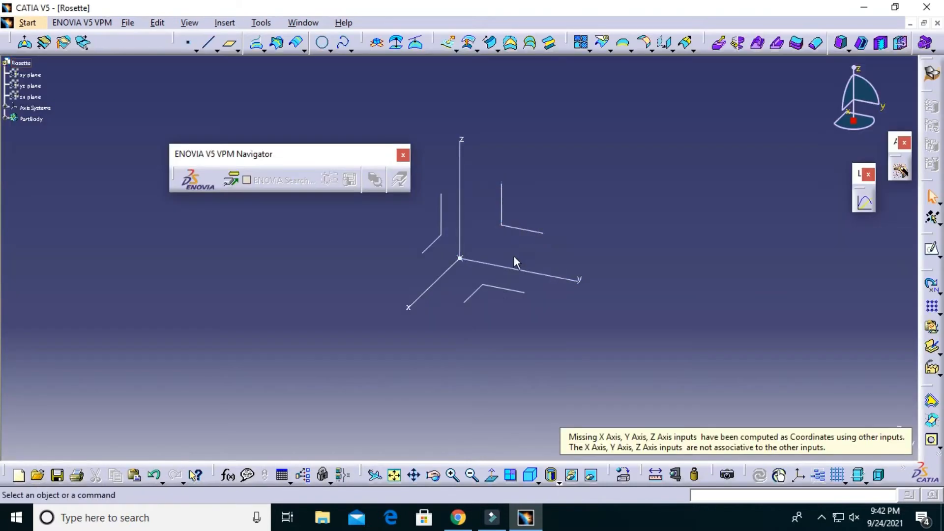
{"action": "left_click", "coordinate": [502, 287]}
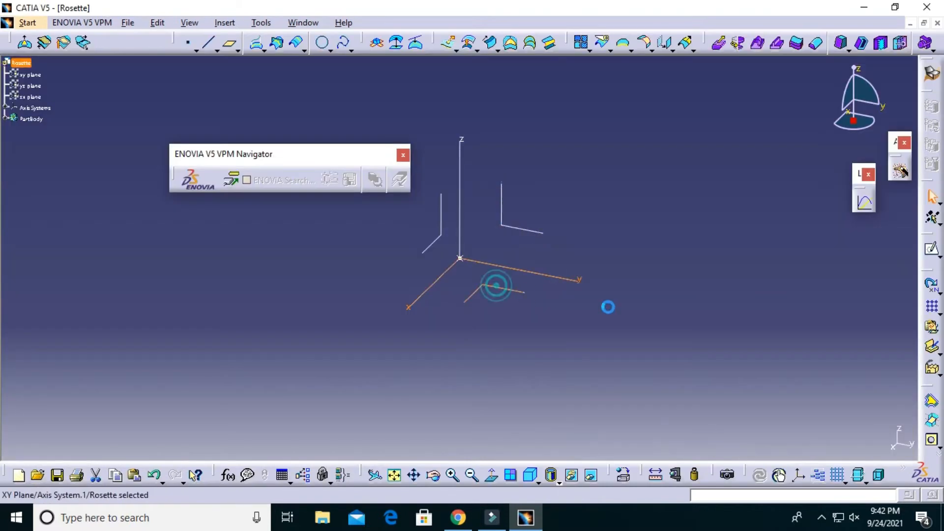
{"action": "left_click", "coordinate": [931, 248]}
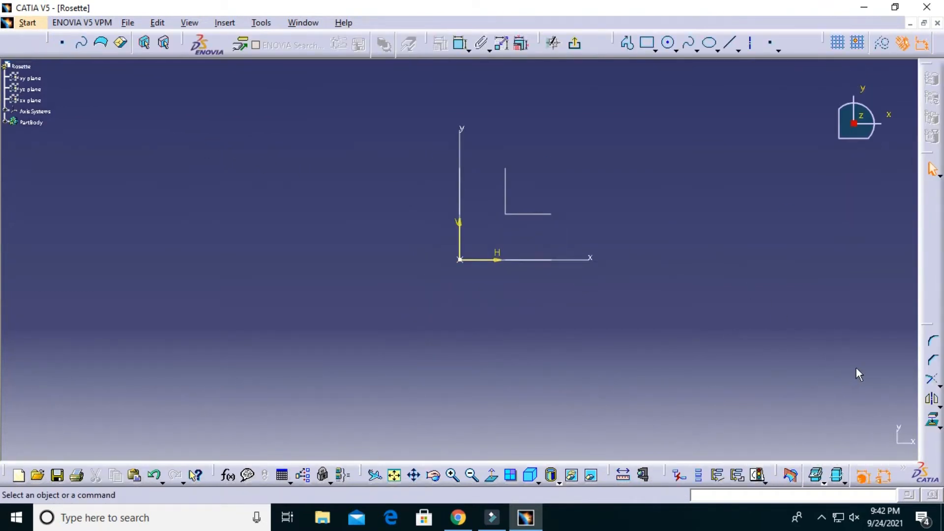
- Sketch a rectangle about 124 mm wide and 101 mm high with its lower-left corner at the origin
{"action": "left_click", "coordinate": [646, 43]}
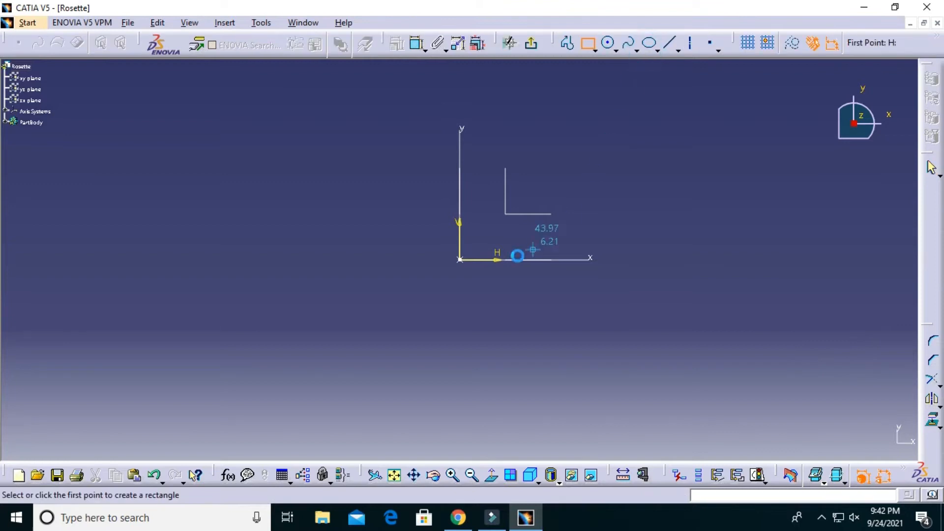
{"action": "left_click", "coordinate": [460, 260]}
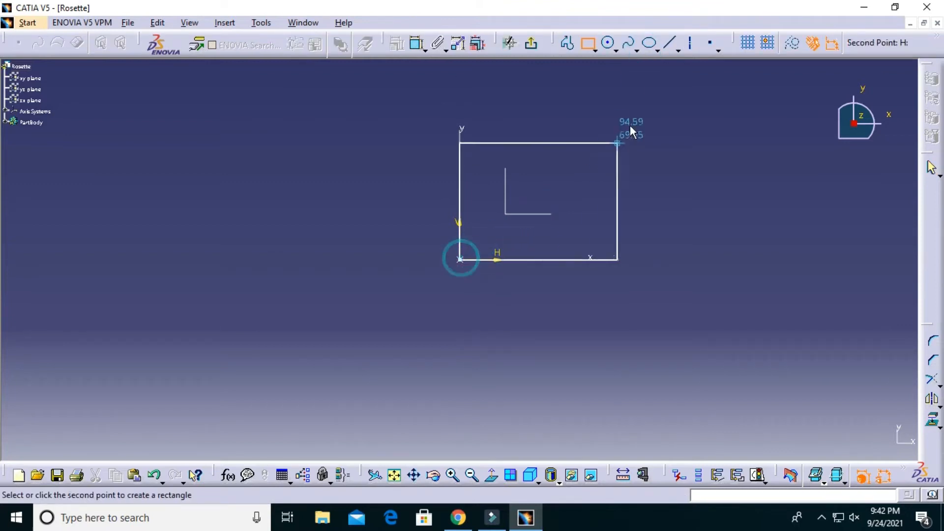
{"action": "left_click", "coordinate": [667, 92]}
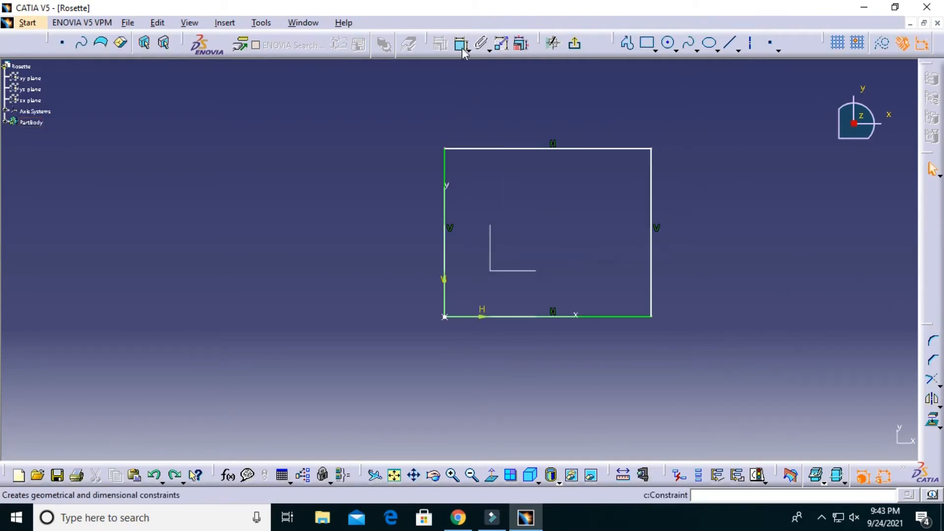
- Dimension the rectangle's height between its horizontal edges and its width between its vertical edges
{"action": "left_click", "coordinate": [461, 43]}
{"action": "left_click", "coordinate": [604, 148]}
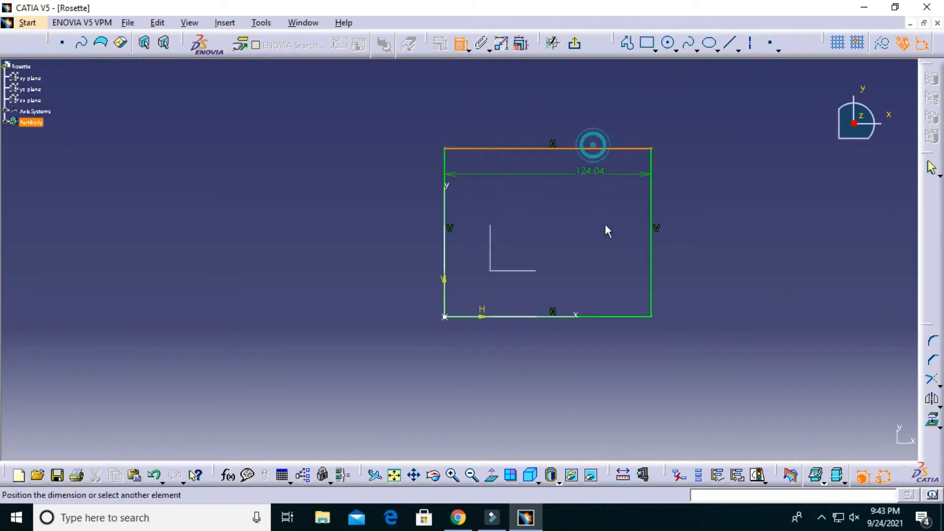
{"action": "left_click", "coordinate": [622, 317]}
{"action": "left_click", "coordinate": [727, 282]}
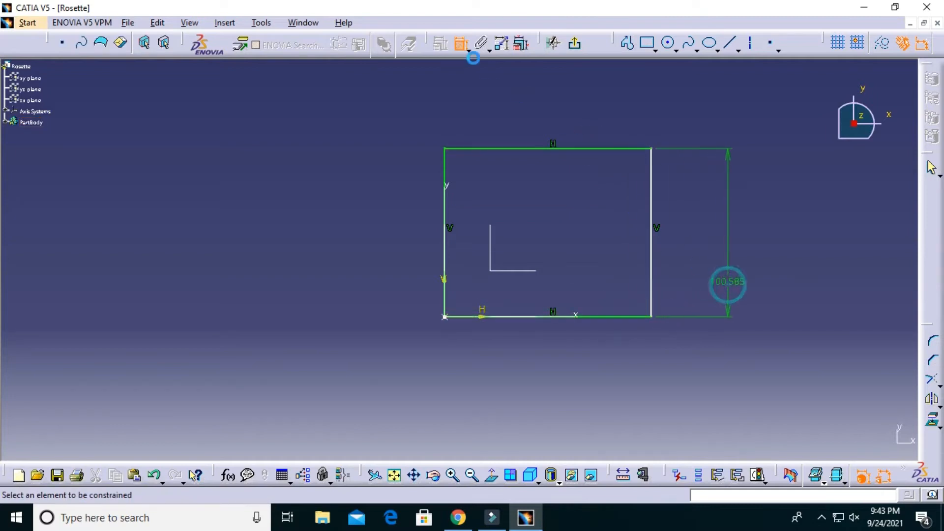
{"action": "left_click", "coordinate": [458, 45]}
{"action": "left_click", "coordinate": [651, 192]}
{"action": "left_click", "coordinate": [444, 167]}
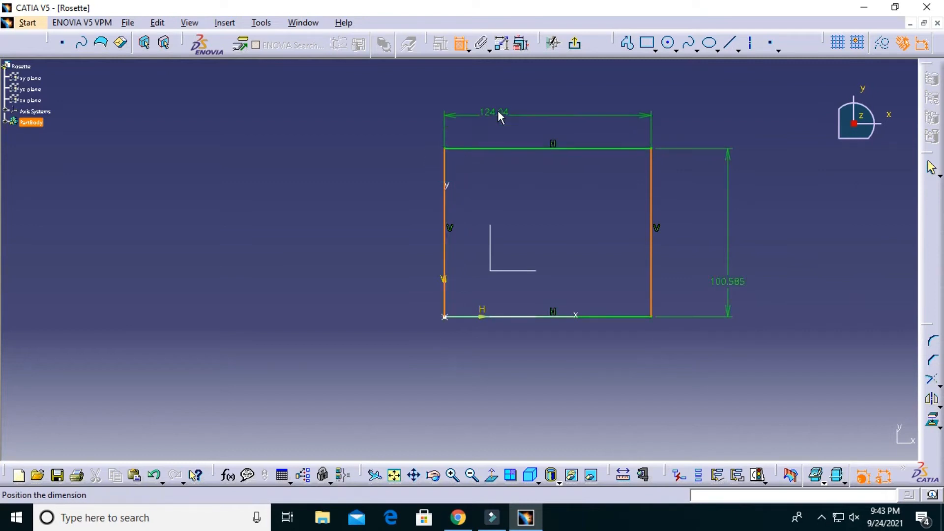
{"action": "left_click", "coordinate": [523, 106]}
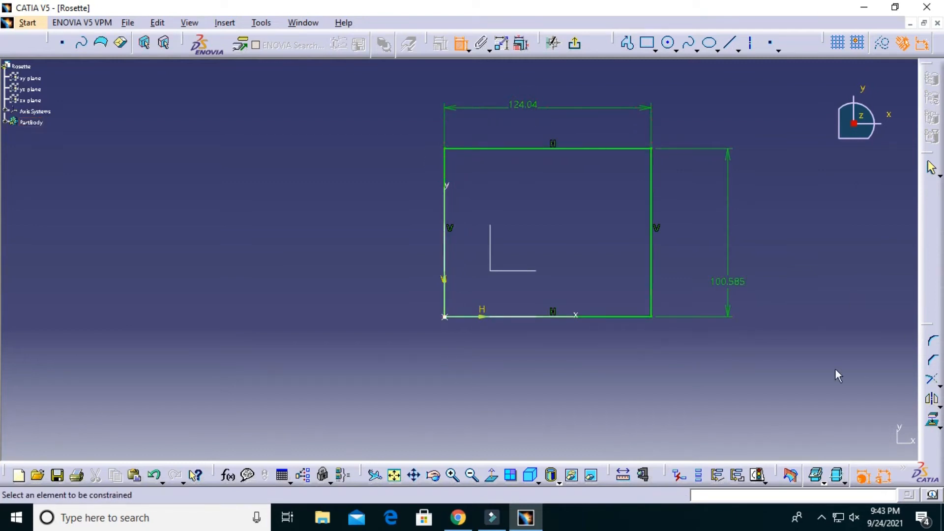
- Try a height of 300 mm for the rectangle and undo the change
{"action": "double_click", "coordinate": [740, 285]}
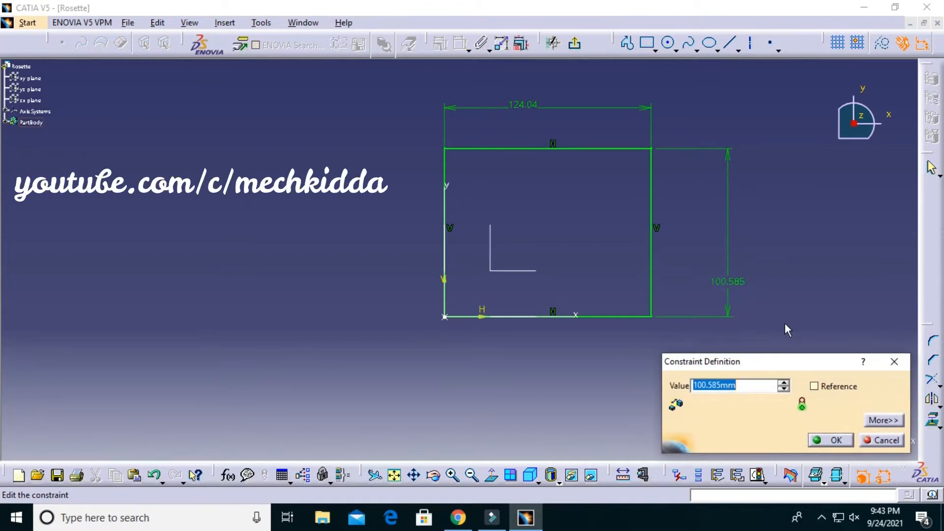
{"action": "type", "text": "300"}
{"action": "key", "text": "Return"}
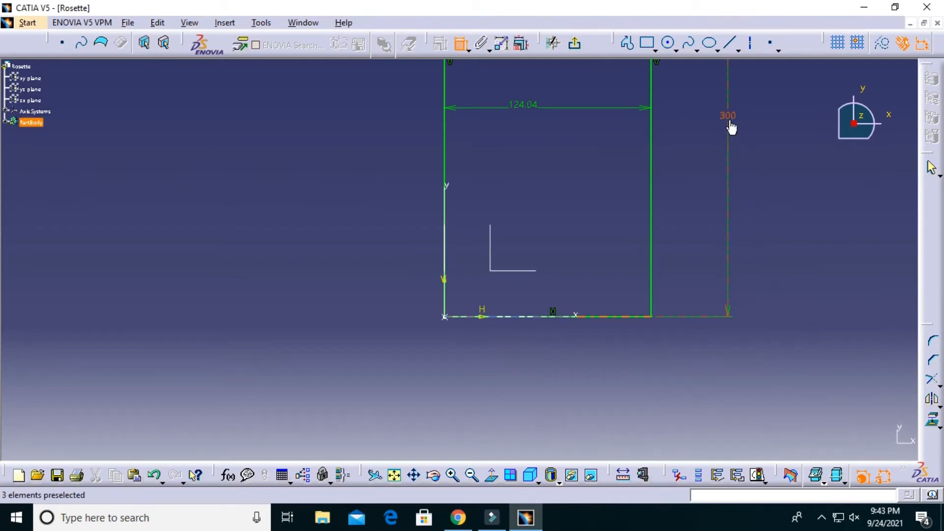
{"action": "middle_click_drag", "start_coordinate": [754, 183], "coordinate": [763, 249]}
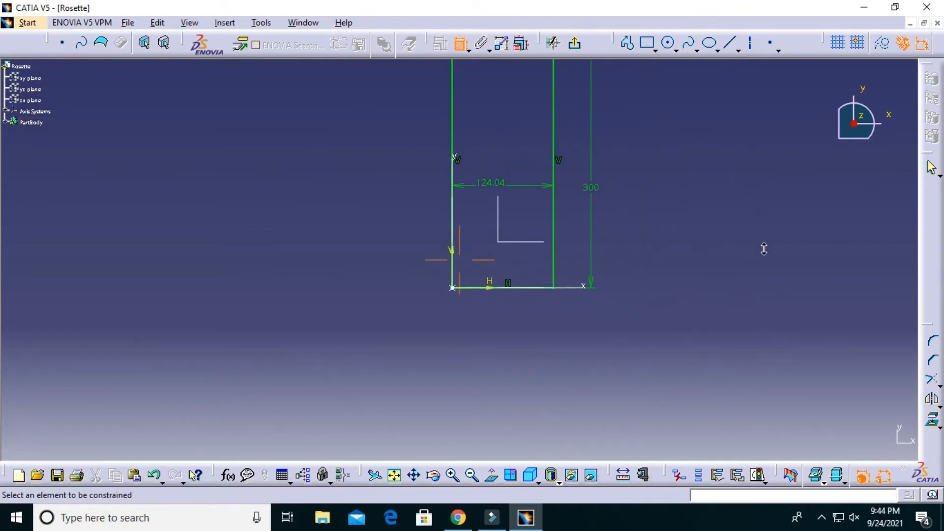
{"action": "key", "text": "ctrl+z"}
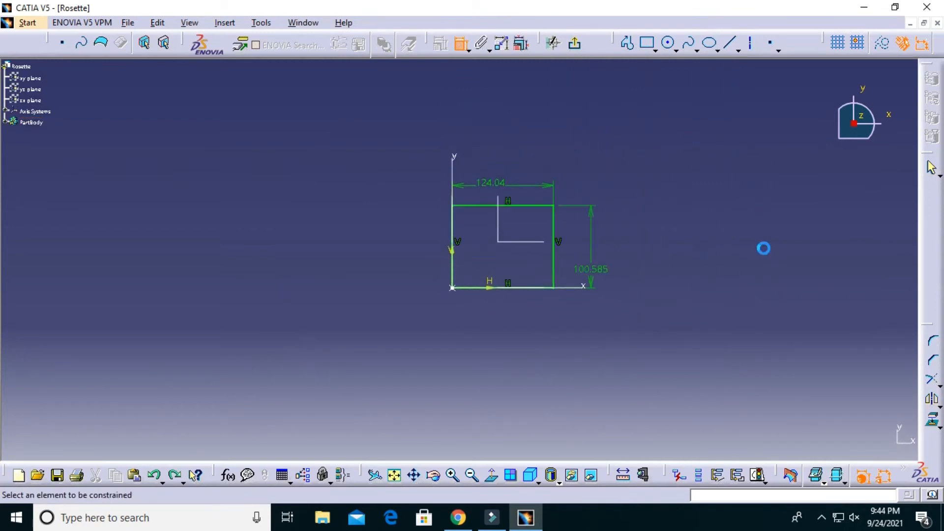
- Set the rectangle's height to 100 mm and its width to 300 mm
{"action": "double_click", "coordinate": [606, 273]}
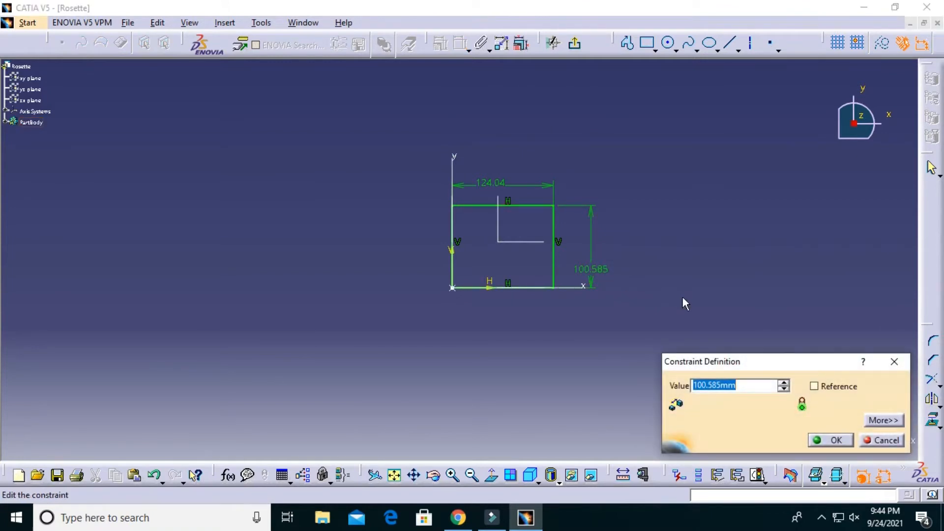
{"action": "type", "text": "100"}
{"action": "key", "text": "Return"}
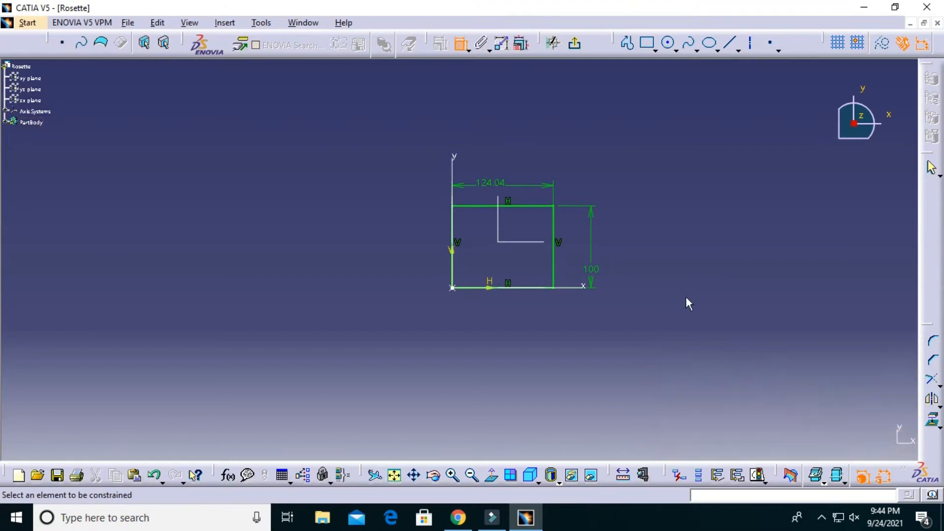
{"action": "double_click", "coordinate": [499, 191]}
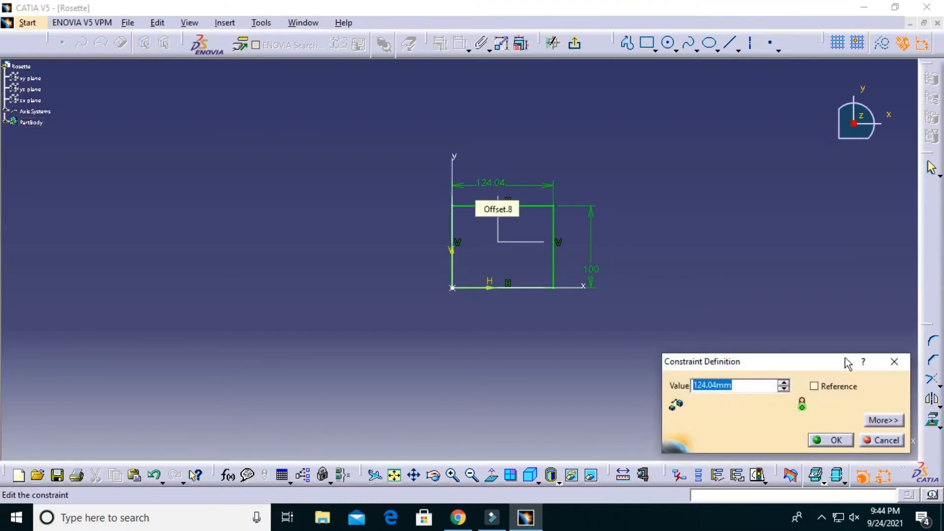
{"action": "type", "text": "300"}
{"action": "key", "text": "Return"}
{"action": "middle_click_drag", "start_coordinate": [813, 249], "coordinate": [737, 233]}
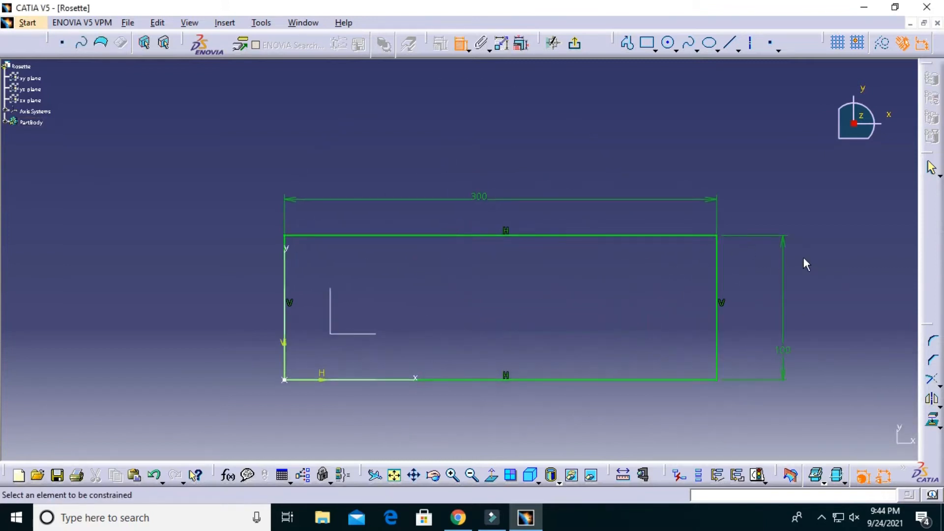
- Round the rectangle's upper-right corner with a radius of 10 mm
{"action": "left_click", "coordinate": [937, 344]}
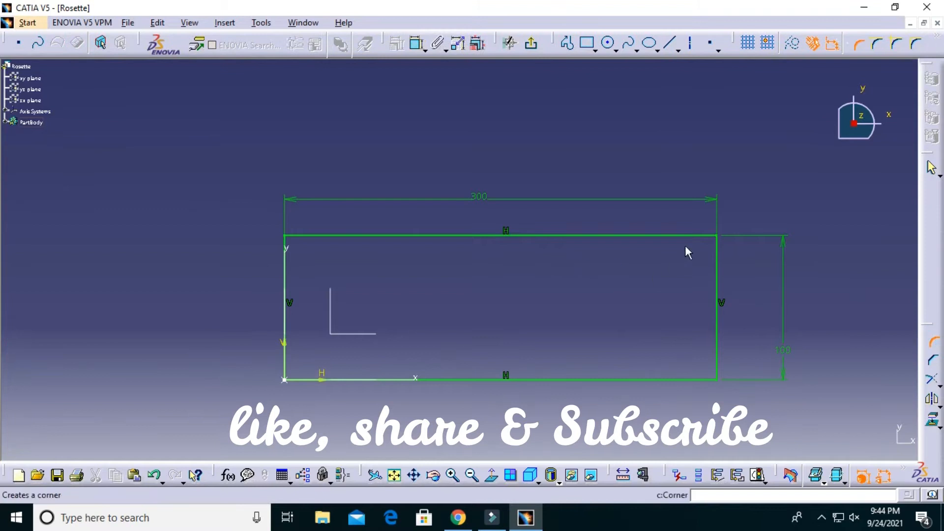
{"action": "left_click", "coordinate": [698, 236]}
{"action": "left_click", "coordinate": [717, 252]}
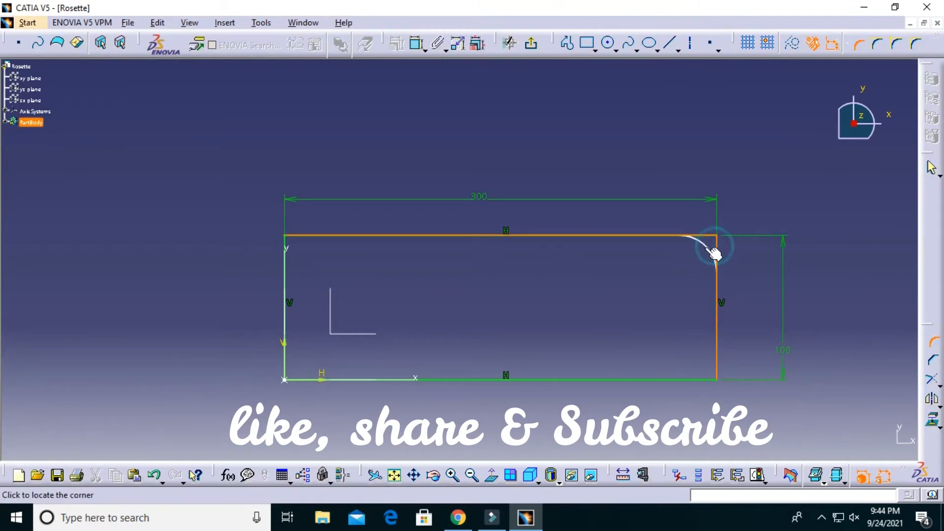
{"action": "left_click", "coordinate": [719, 258]}
{"action": "double_click", "coordinate": [696, 250]}
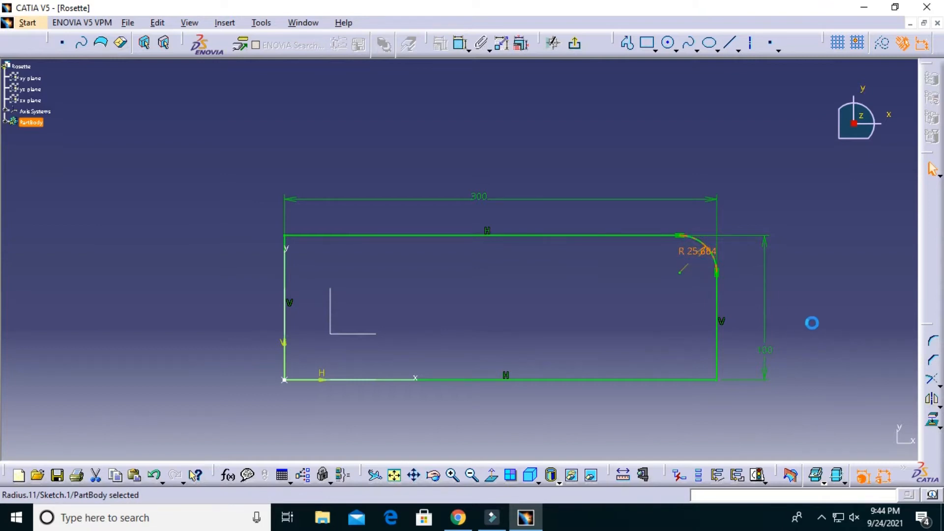
{"action": "type", "text": "10"}
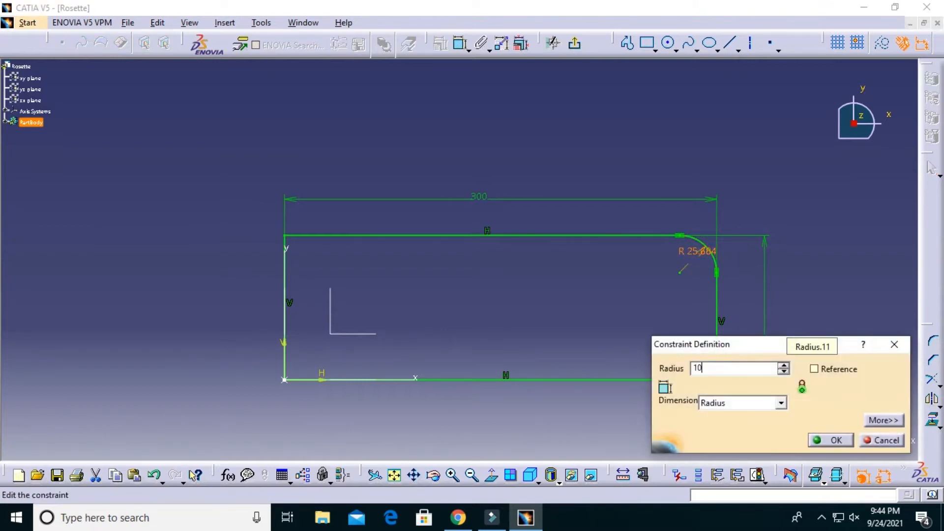
{"action": "key", "text": "Return"}
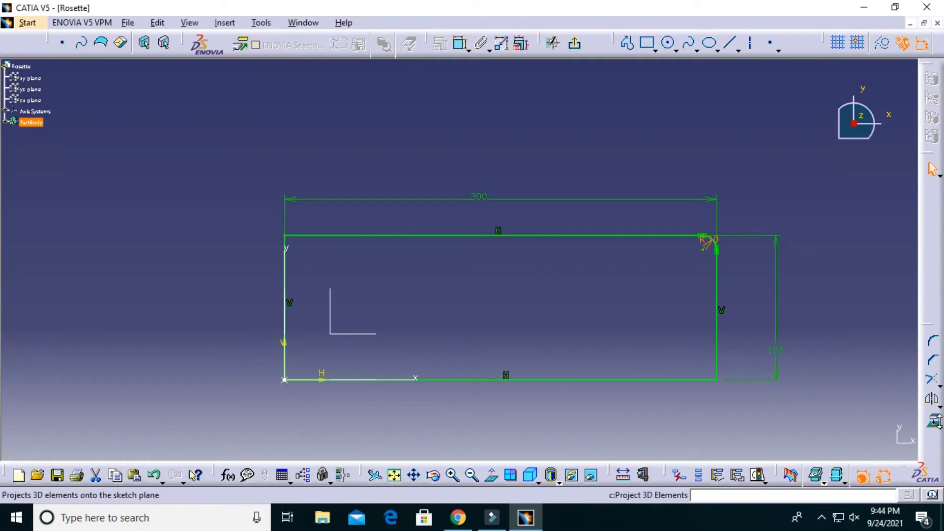
- Round the rectangle's lower-right corner with a radius of 10 mm
{"action": "left_click", "coordinate": [933, 340]}
{"action": "left_click", "coordinate": [698, 379]}
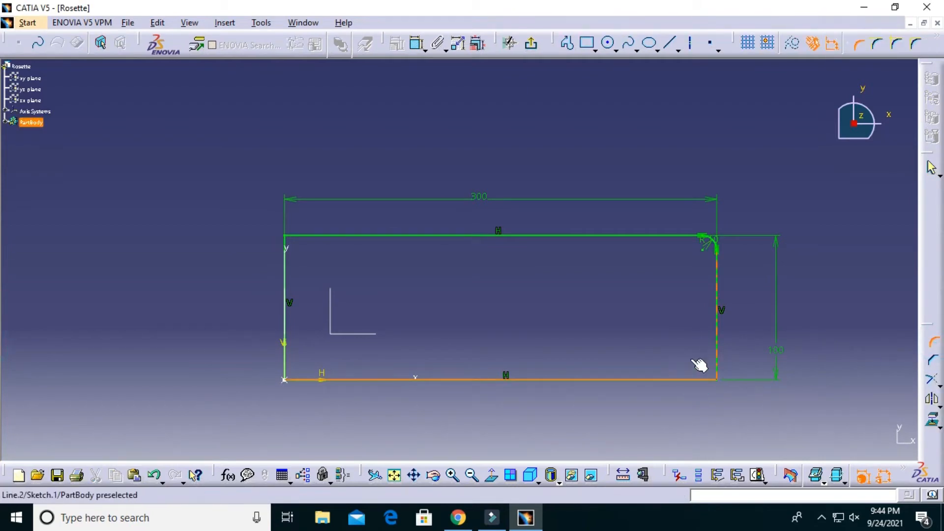
{"action": "left_click", "coordinate": [699, 364]}
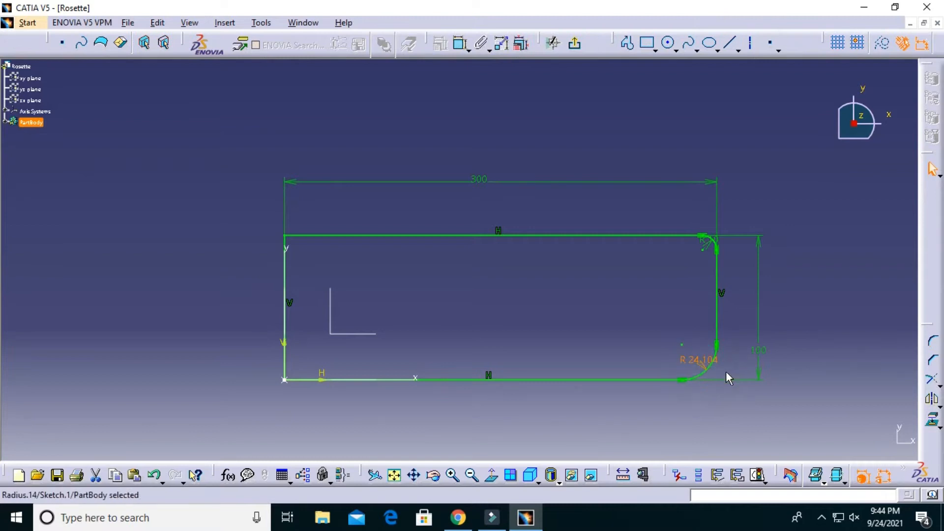
{"action": "double_click", "coordinate": [692, 359]}
{"action": "type", "text": "10mm"}
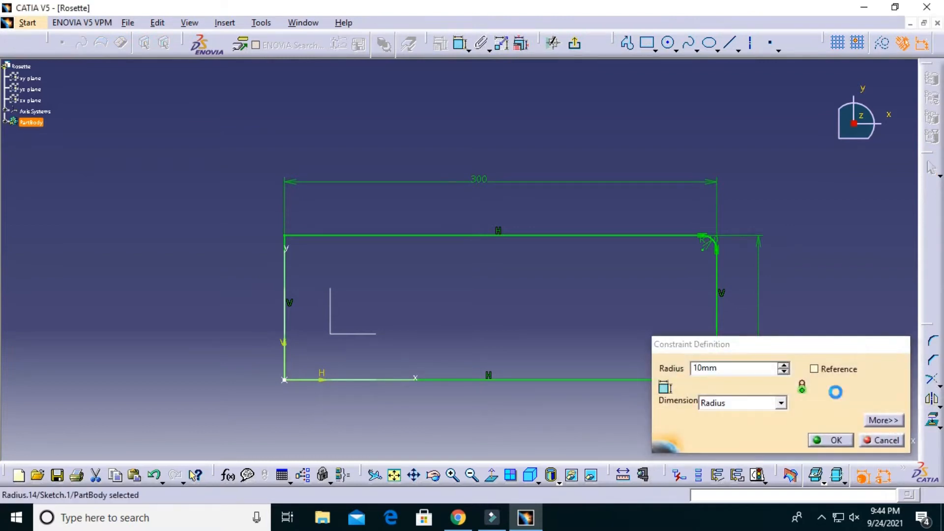
{"action": "key", "text": "Return"}
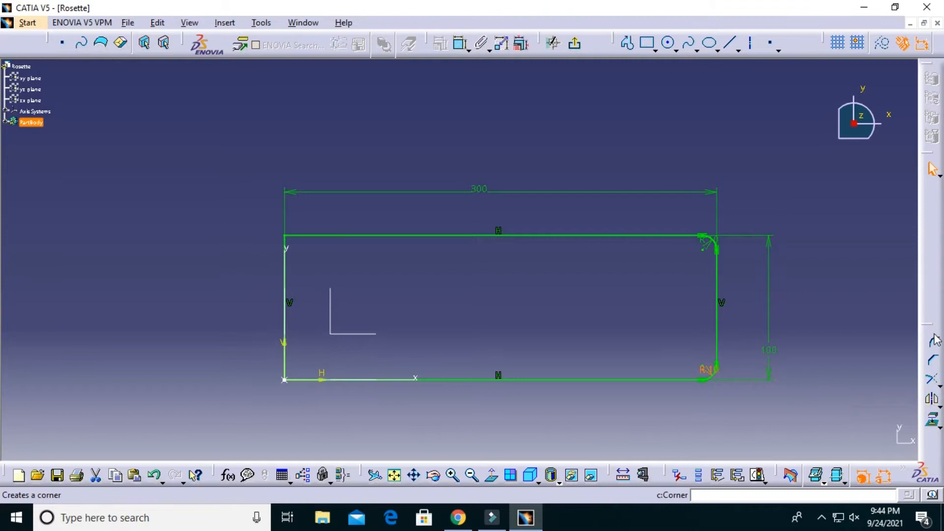
- Round the rectangle's upper-left corner with a radius of 10 mm
{"action": "middle_click_drag", "start_coordinate": [349, 259], "coordinate": [368, 200]}
{"action": "middle_click_drag", "start_coordinate": [226, 274], "coordinate": [247, 214]}
{"action": "left_click", "coordinate": [205, 157]}
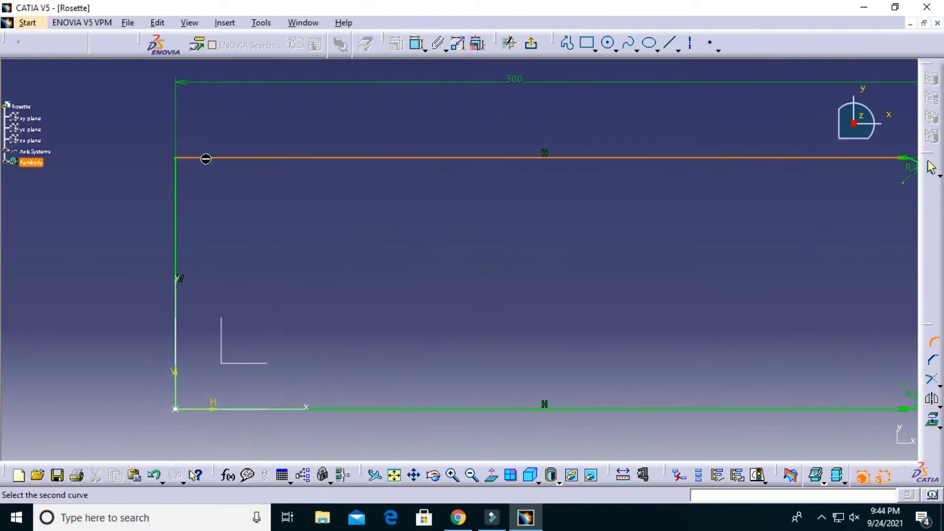
{"action": "left_click", "coordinate": [183, 178]}
{"action": "left_click", "coordinate": [201, 182]}
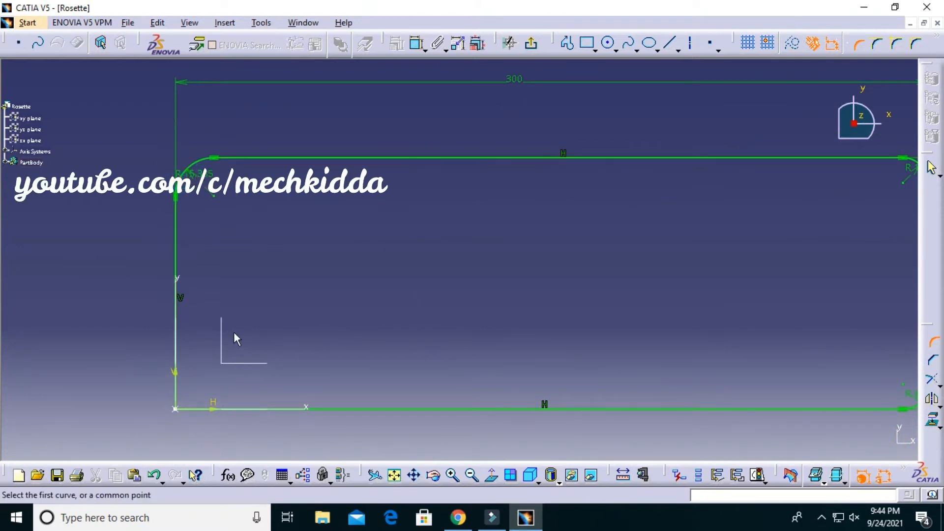
{"action": "key", "text": "Return"}
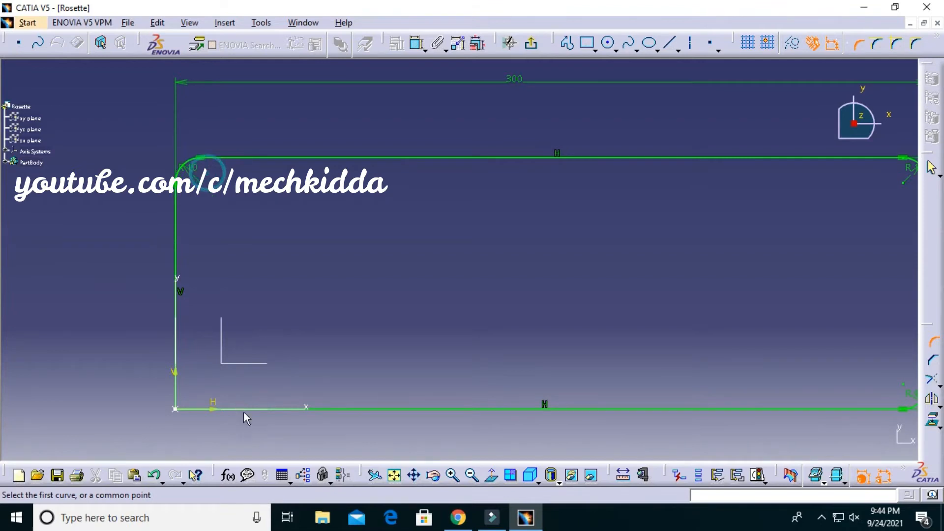
- Round the rectangle's lower-left corner at the origin with a radius of 10 mm
{"action": "left_click", "coordinate": [372, 409]}
{"action": "left_click", "coordinate": [178, 235]}
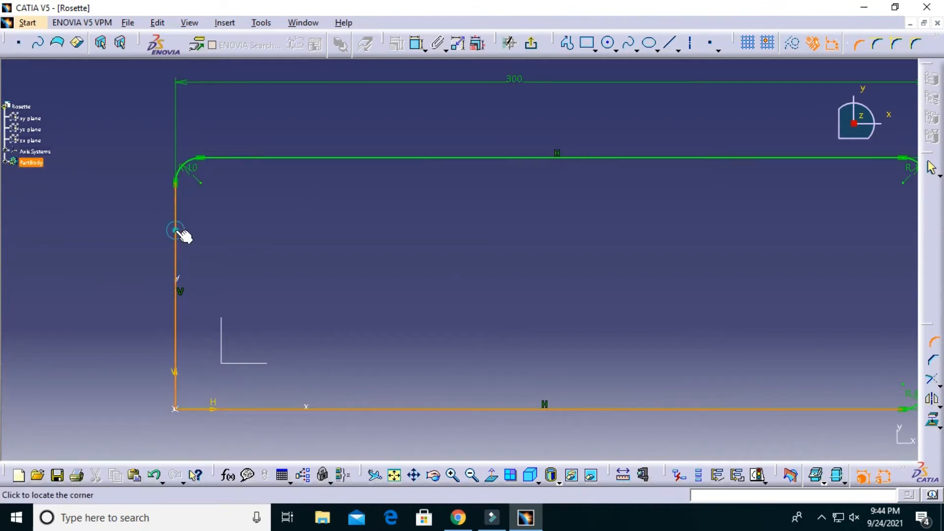
{"action": "left_click", "coordinate": [195, 381]}
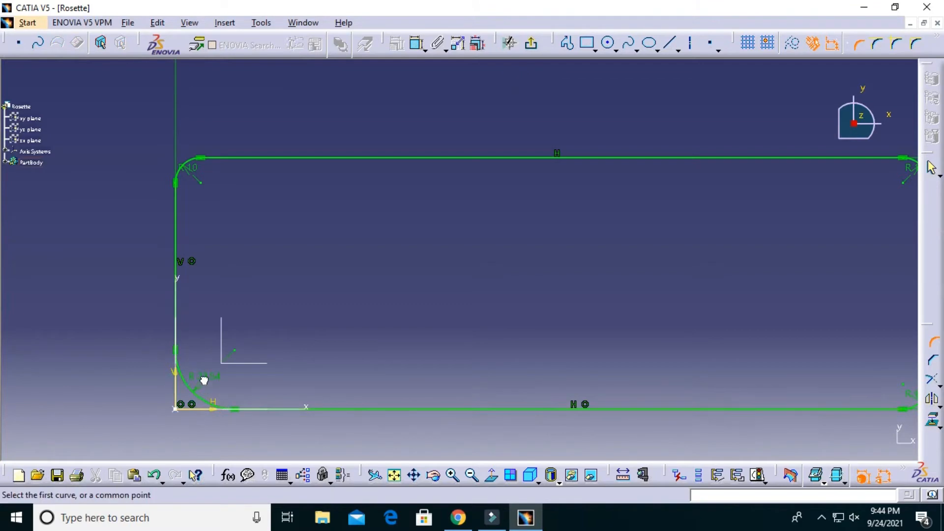
{"action": "double_click", "coordinate": [202, 379]}
{"action": "type", "text": "10"}
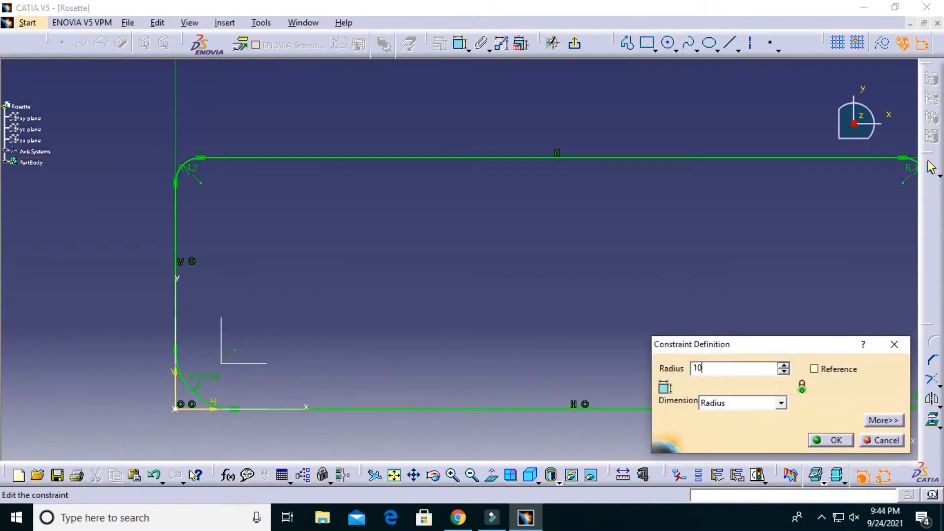
{"action": "key", "text": "Return"}
{"action": "mouse_move", "coordinate": [511, 324]}
{"action": "middle_mouse_down"}
{"action": "mouse_move", "coordinate": [417, 327]}
{"action": "mouse_move", "coordinate": [428, 355]}
{"action": "middle_mouse_up"}
{"action": "left_click", "coordinate": [417, 327]}
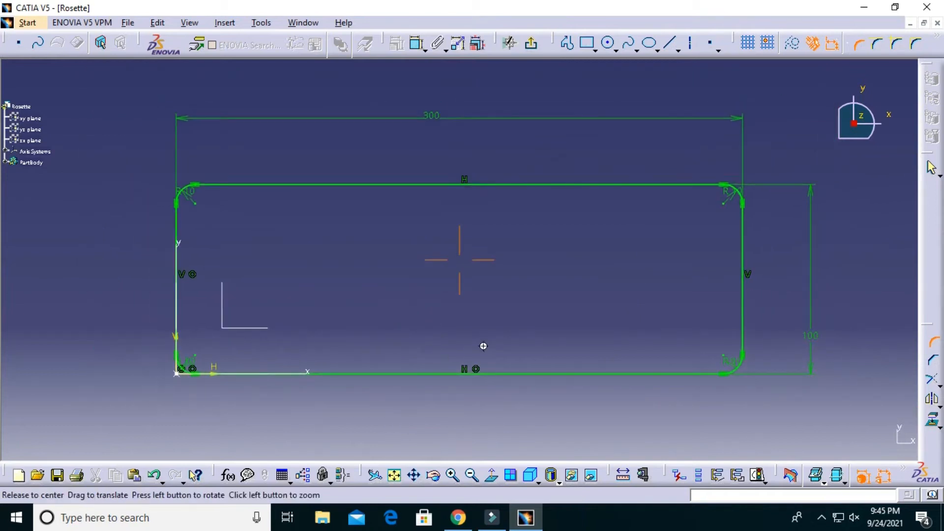
- Exit the sketch and create a Fill surface bounded by the closed rounded-rectangle sketch
{"action": "middle_click_drag", "start_coordinate": [482, 345], "coordinate": [486, 327]}
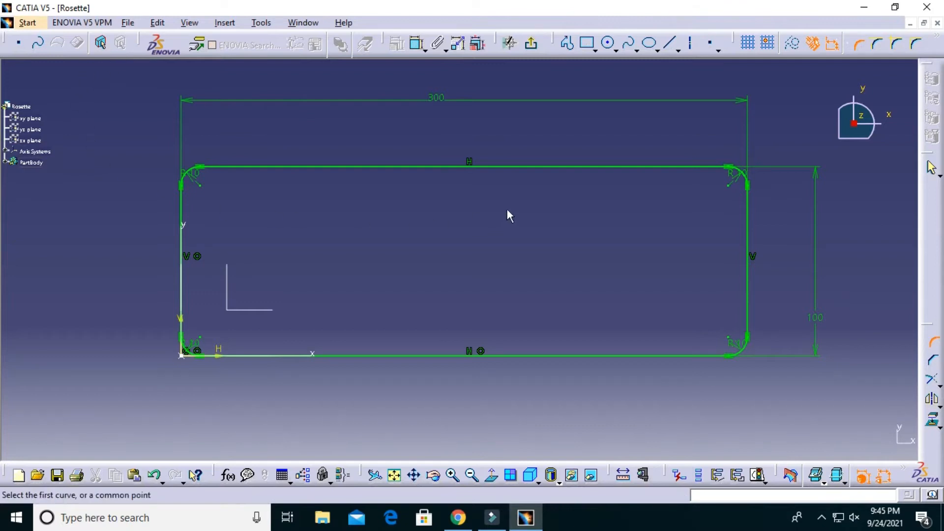
{"action": "left_click", "coordinate": [537, 49]}
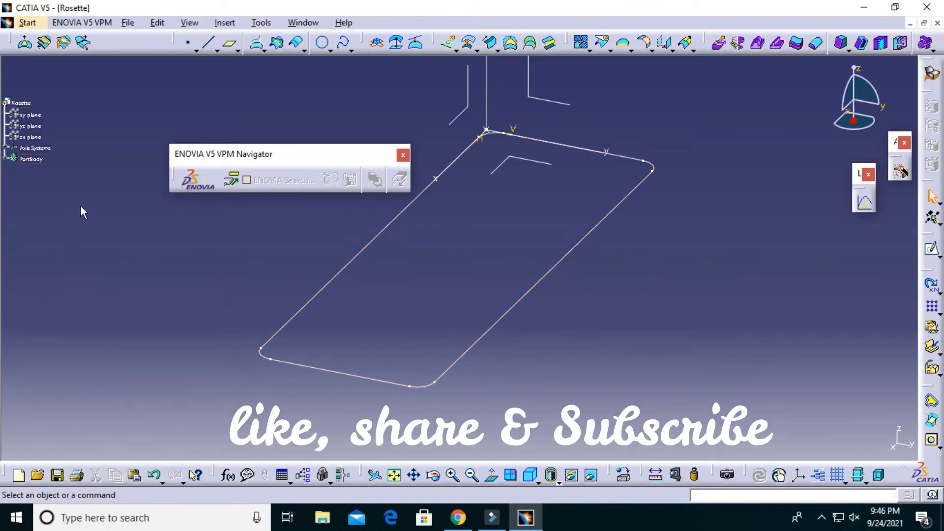
{"action": "scroll", "coordinate": [81, 203], "scroll_direction": "up", "scroll_amount": 6, "text": "ctrl"}
{"action": "scroll", "coordinate": [82, 202], "scroll_direction": "up", "scroll_amount": 1, "text": "ctrl"}
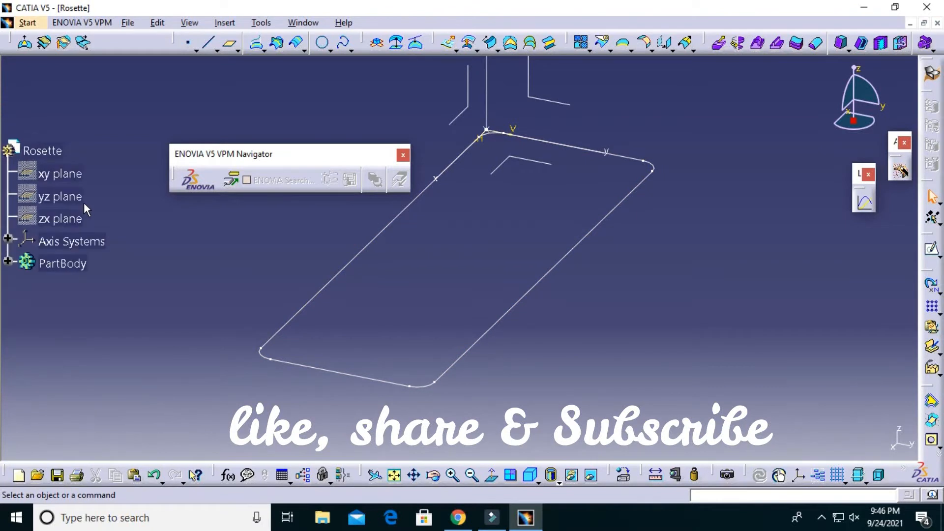
{"action": "left_click", "coordinate": [511, 44]}
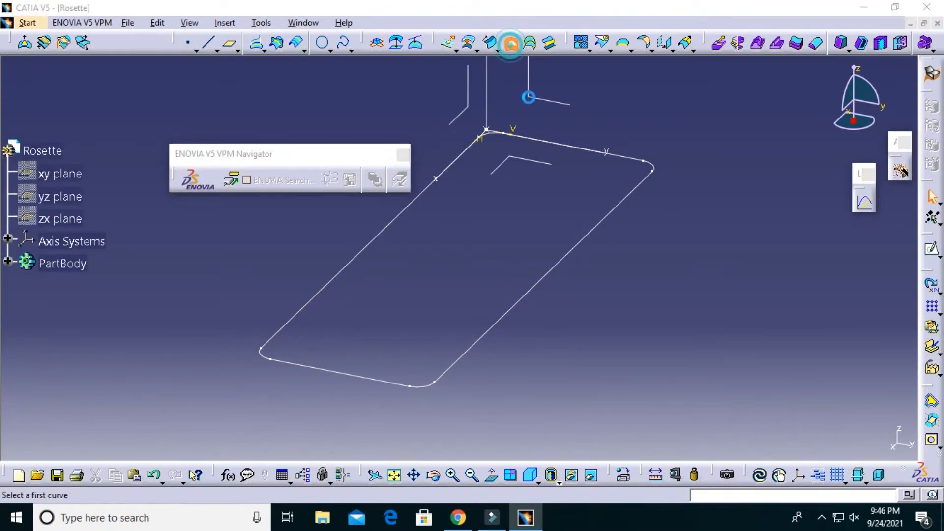
{"action": "left_click", "coordinate": [548, 271]}
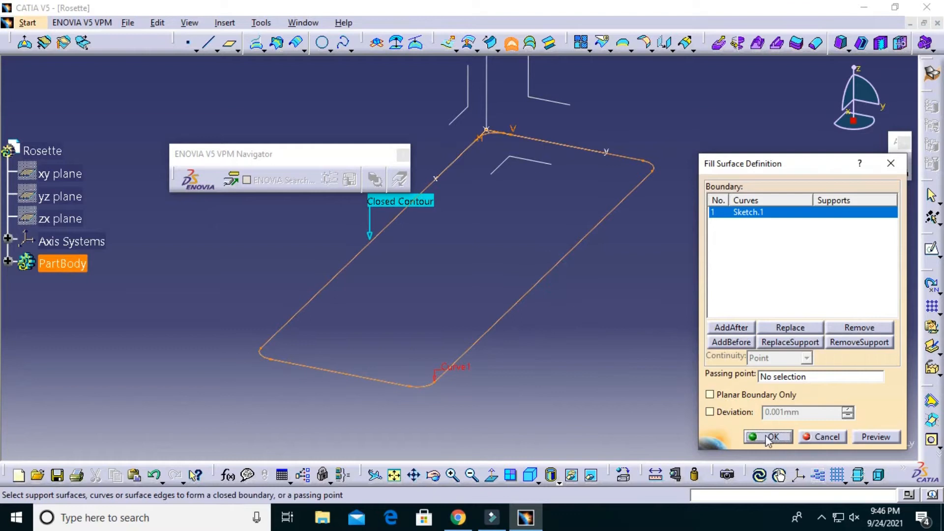
{"action": "left_click", "coordinate": [869, 437]}
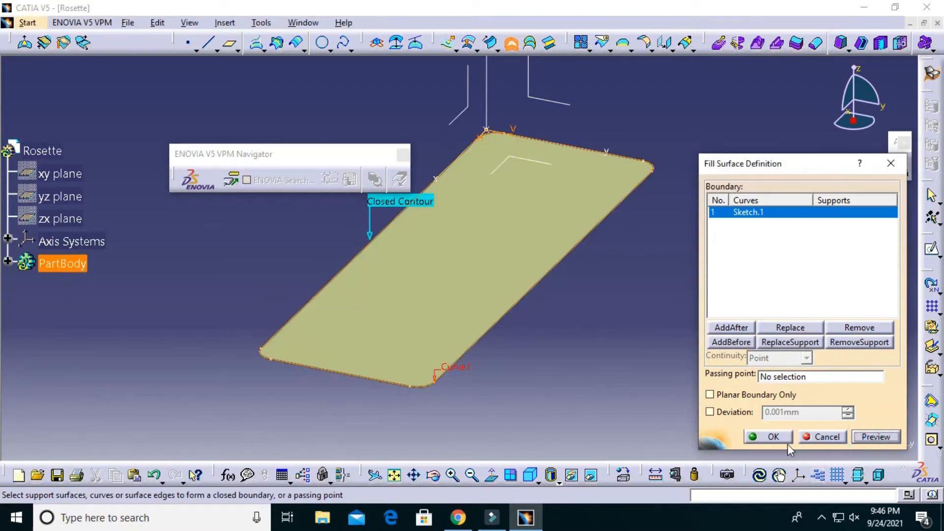
{"action": "left_click", "coordinate": [773, 436]}
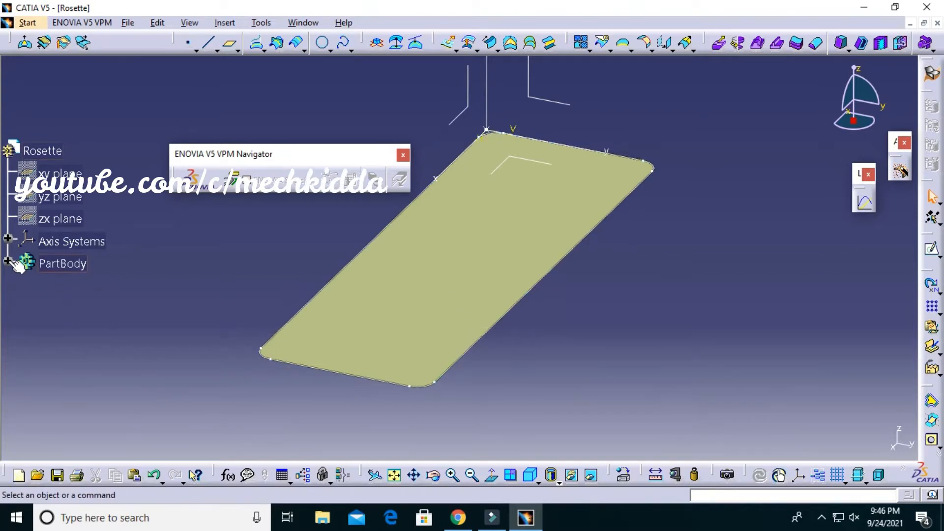
- Open the graphic properties of the fill surface in PartBody
{"action": "left_click", "coordinate": [9, 262]}
{"action": "right_click", "coordinate": [68, 330]}
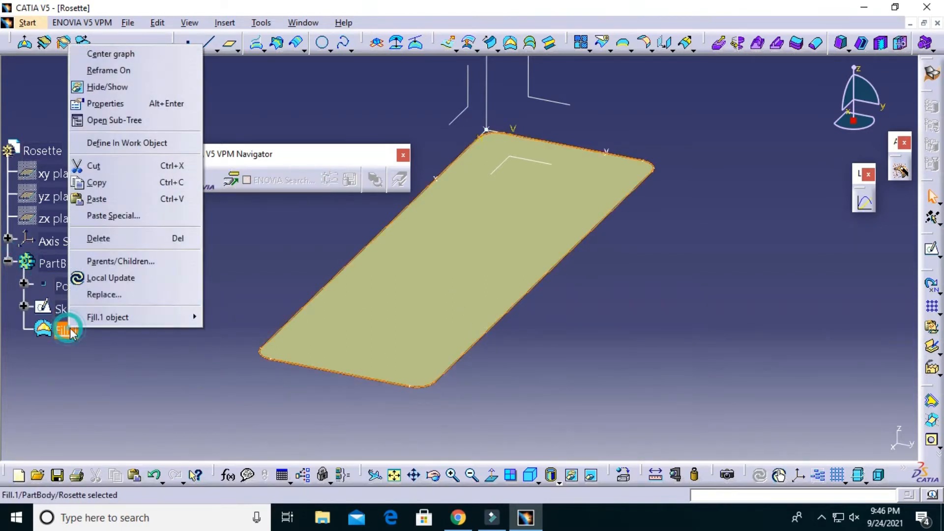
{"action": "left_click", "coordinate": [160, 104]}
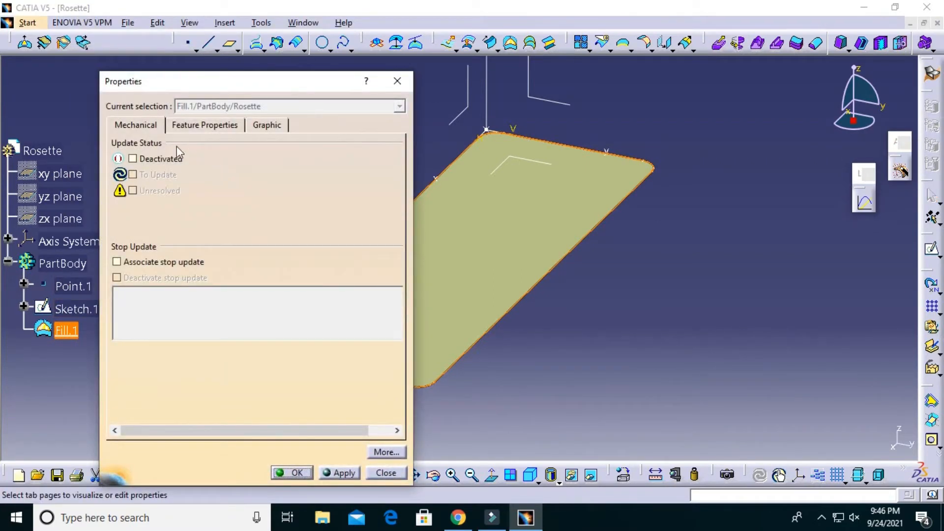
{"action": "left_click", "coordinate": [202, 126]}
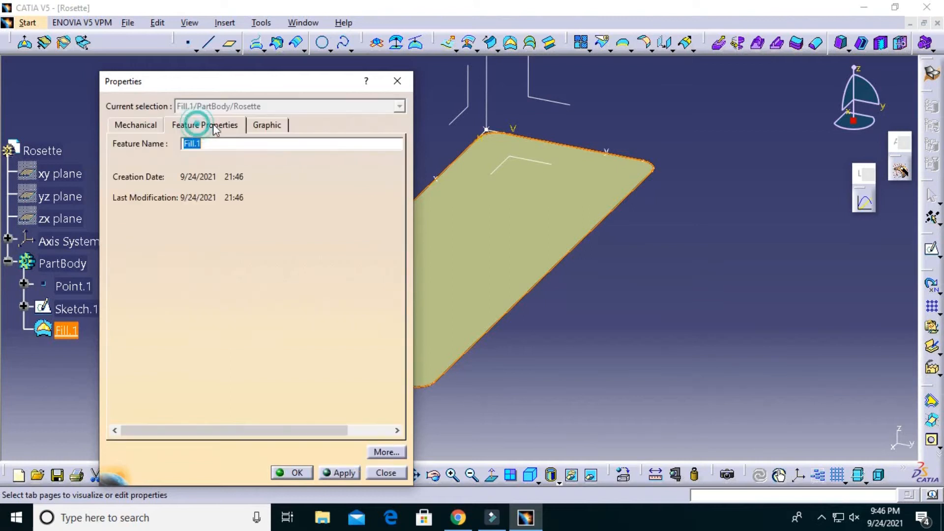
{"action": "left_click", "coordinate": [267, 127]}
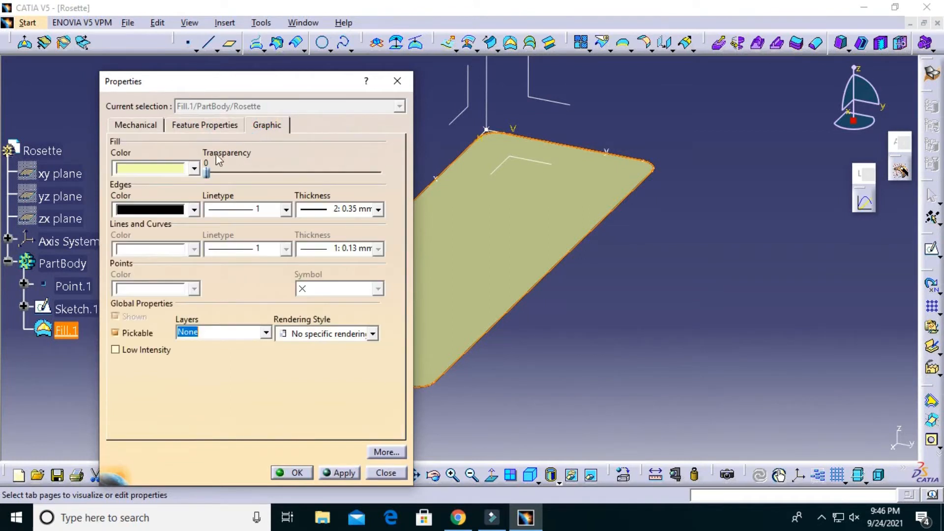
- Apply a magenta fill colour to the surface
{"action": "left_click", "coordinate": [194, 169]}
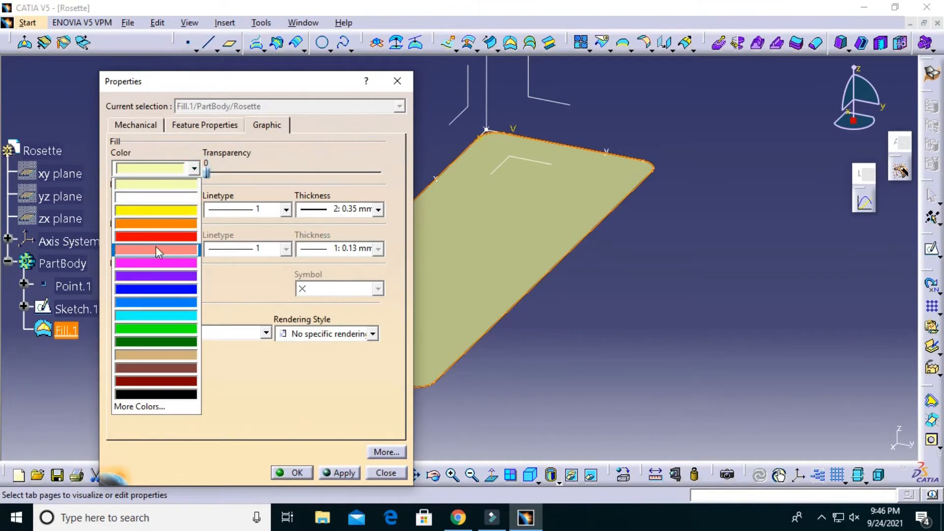
{"action": "left_click", "coordinate": [162, 264]}
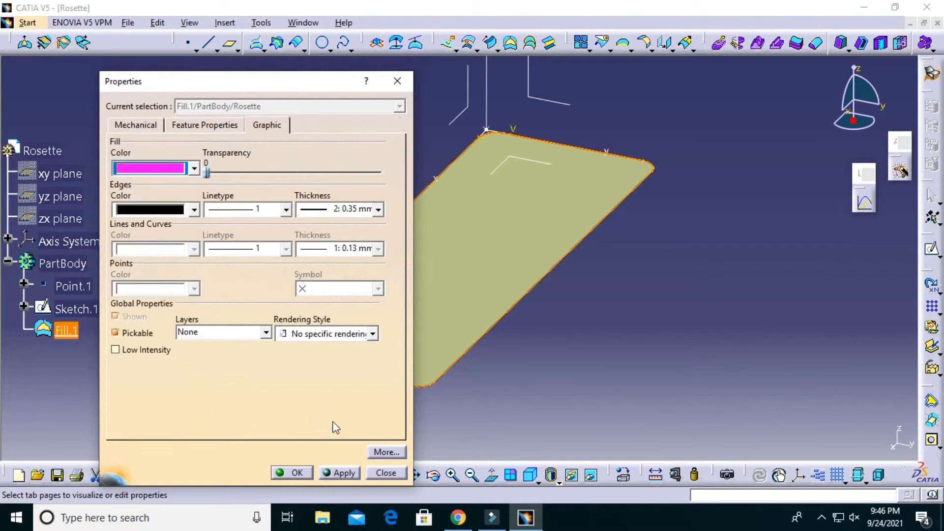
{"action": "left_click", "coordinate": [344, 475]}
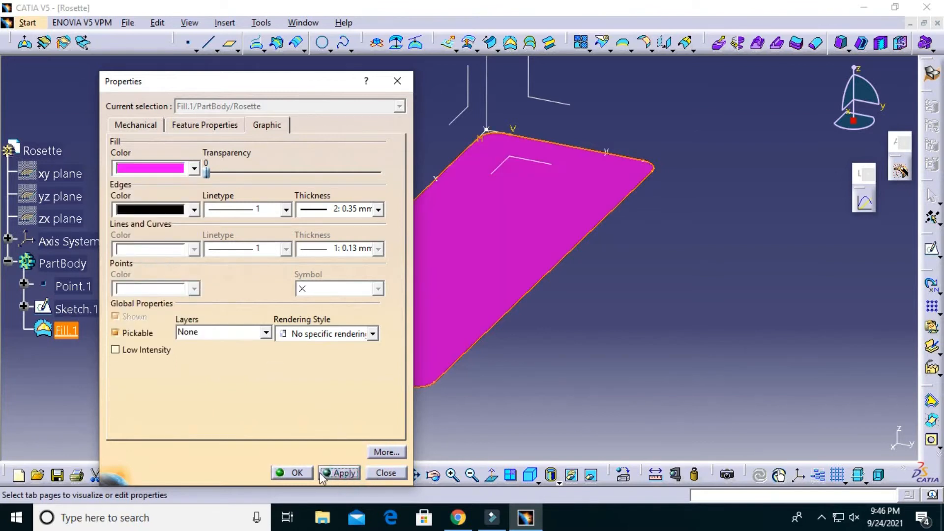
- Set the surface's fill colour to orange and close its properties
{"action": "left_click", "coordinate": [194, 168]}
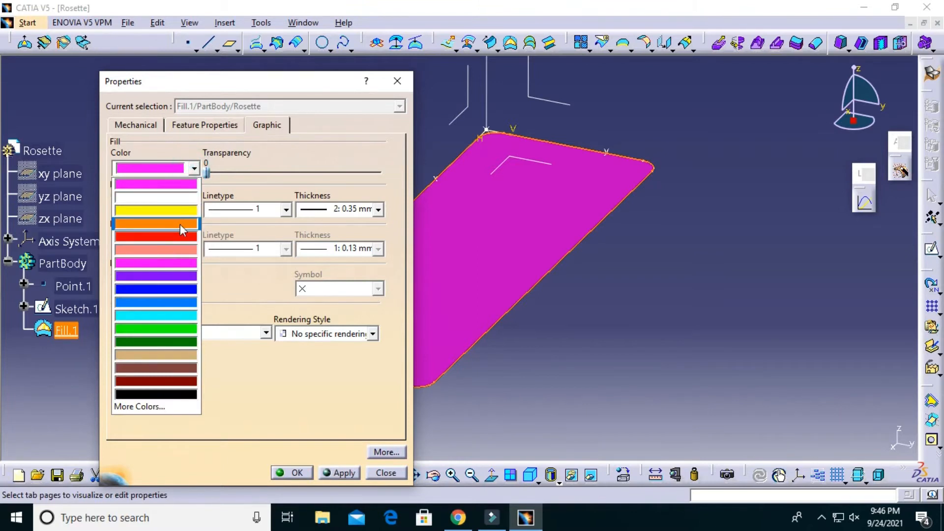
{"action": "left_click", "coordinate": [177, 224]}
{"action": "left_click", "coordinate": [331, 473]}
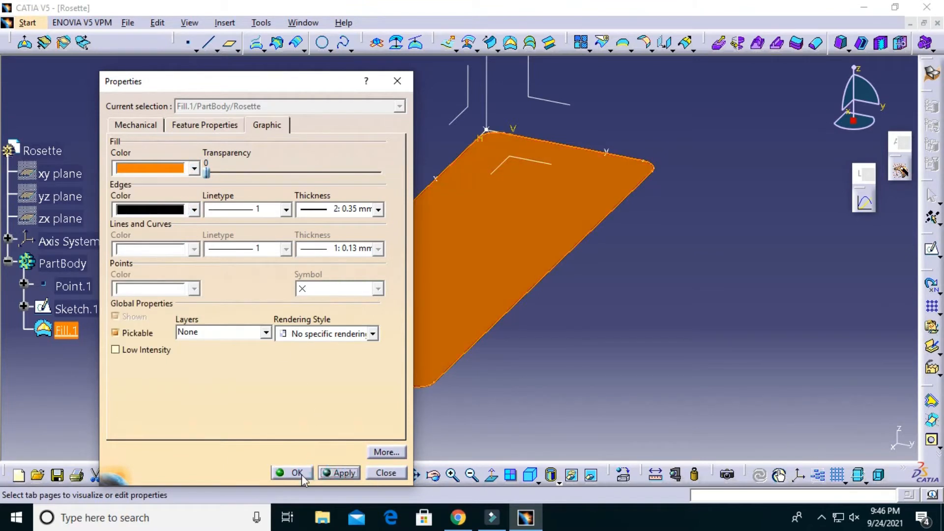
{"action": "left_click", "coordinate": [300, 473]}
{"action": "left_click", "coordinate": [605, 335]}
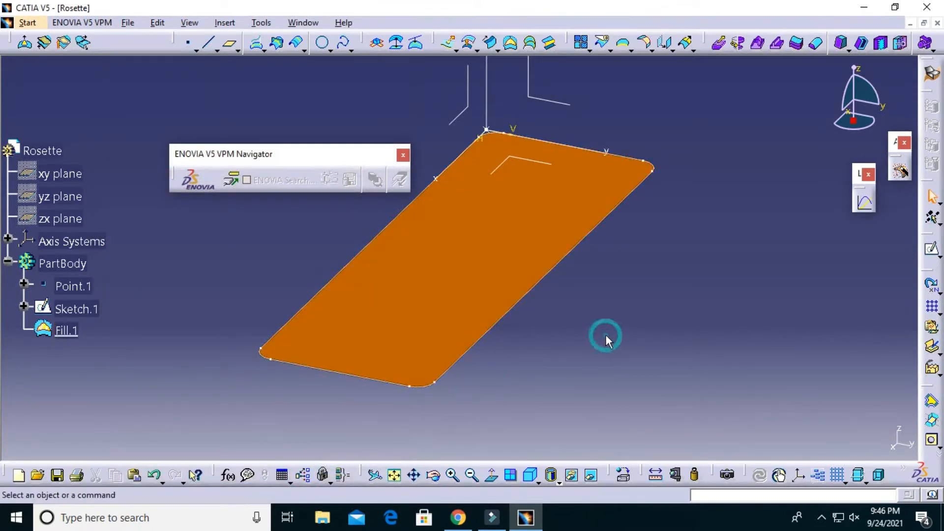
- Insert a geometrical set without a custom name, with Rosette as its father
{"action": "left_click", "coordinate": [226, 23]}
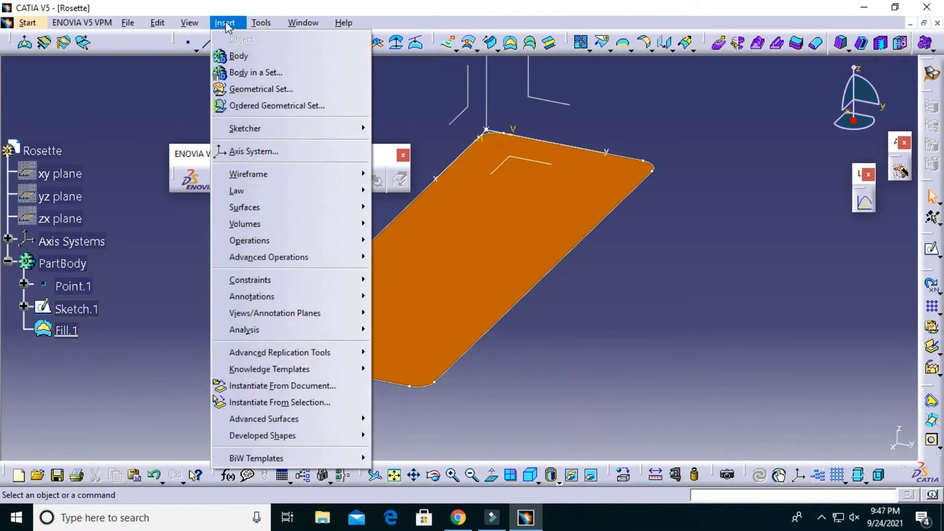
{"action": "left_click", "coordinate": [263, 91]}
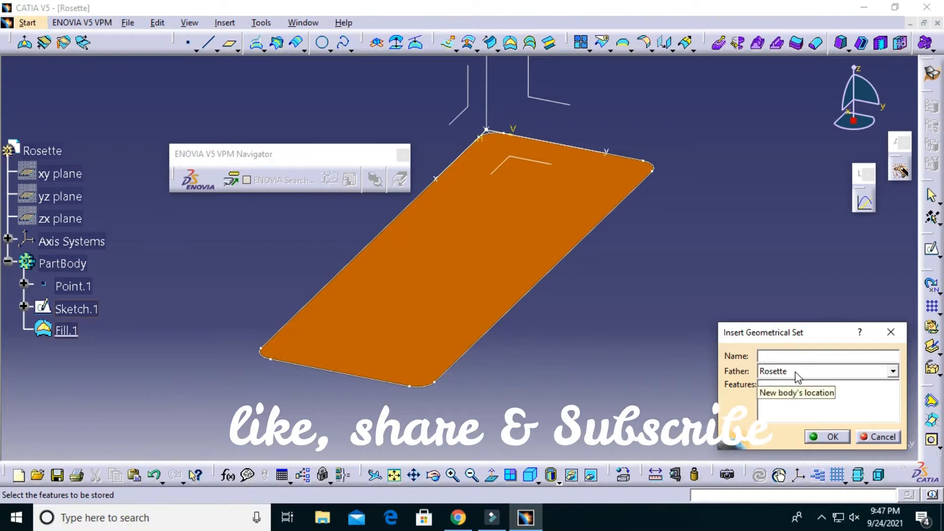
{"action": "left_click", "coordinate": [820, 372]}
{"action": "left_click", "coordinate": [820, 375]}
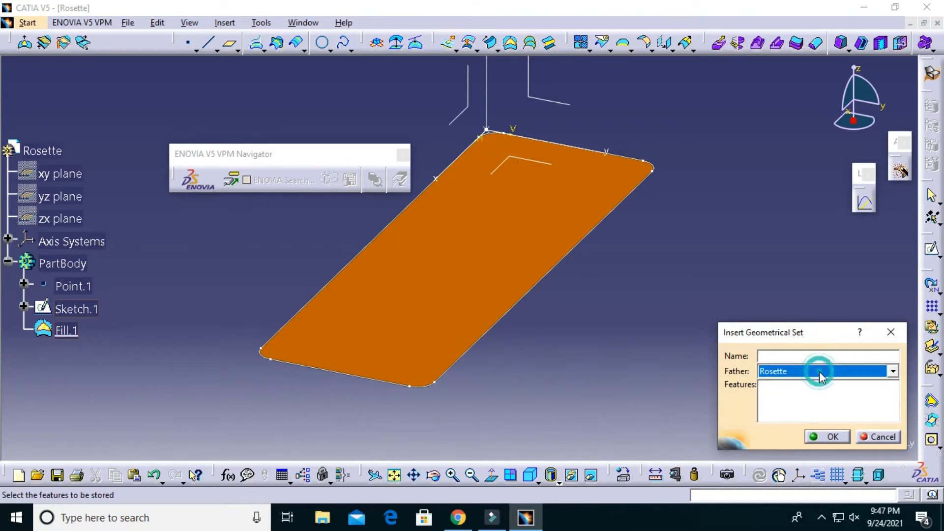
{"action": "left_click", "coordinate": [764, 357]}
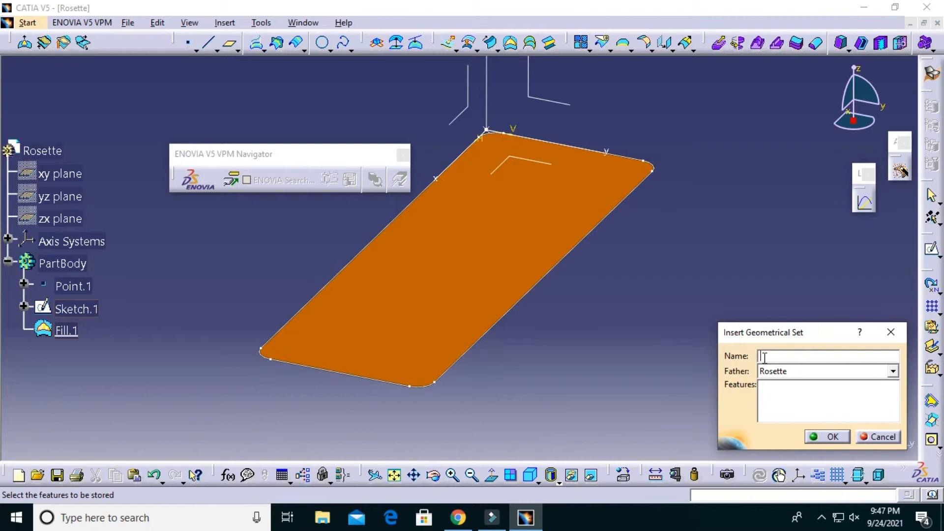
{"action": "left_click", "coordinate": [831, 437]}
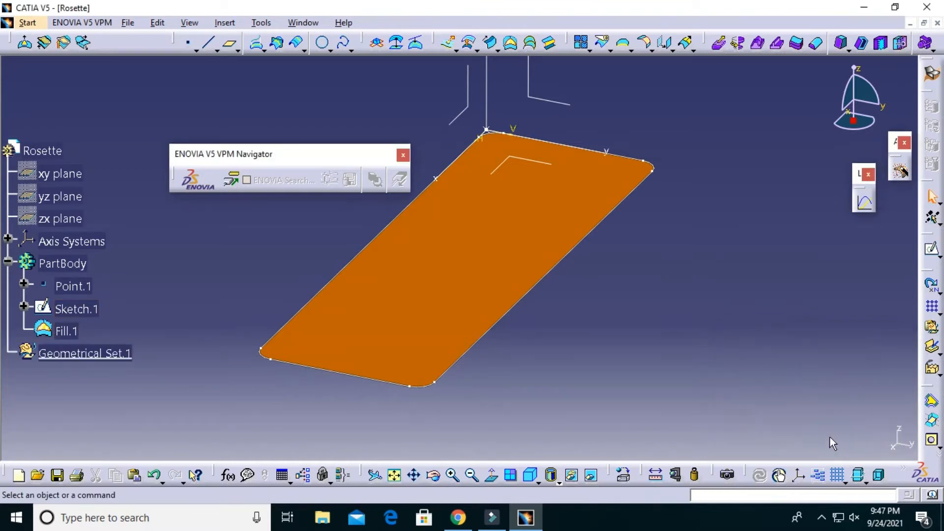
- Copy the fill surface into Geometrical Set.1 and delete the original from PartBody
{"action": "right_click", "coordinate": [72, 335]}
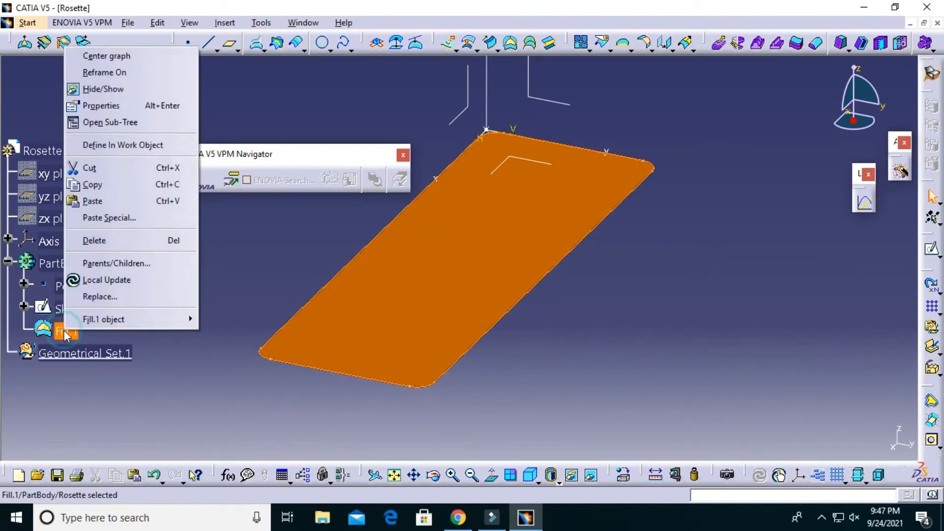
{"action": "left_click", "coordinate": [123, 186]}
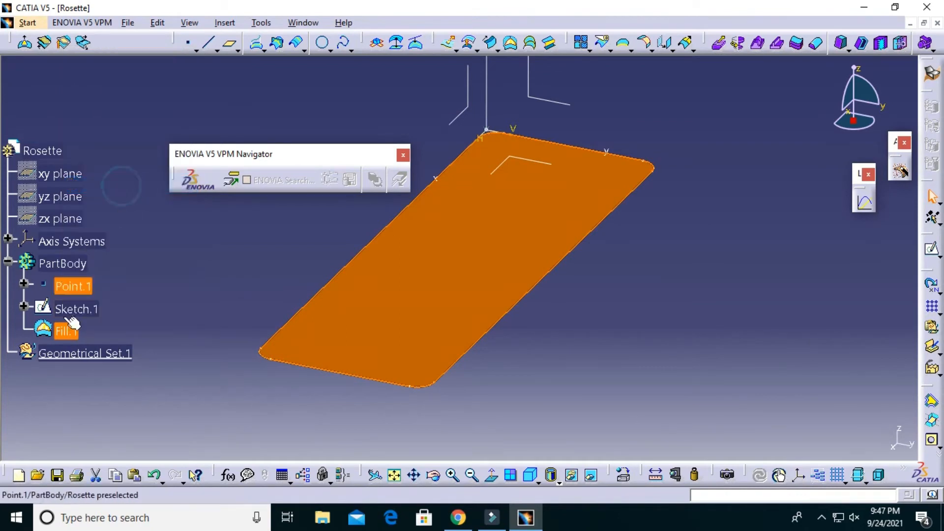
{"action": "right_click", "coordinate": [78, 354]}
{"action": "left_click", "coordinate": [114, 223]}
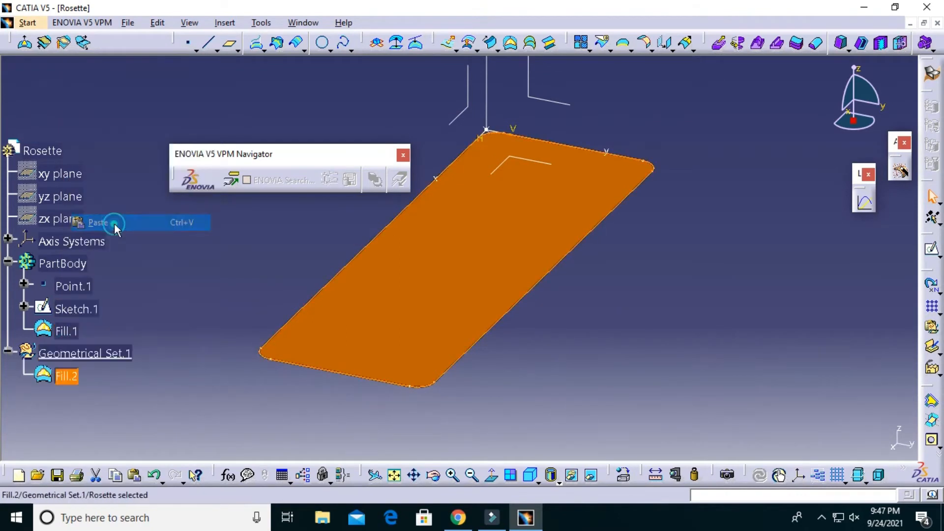
{"action": "right_click", "coordinate": [74, 333]}
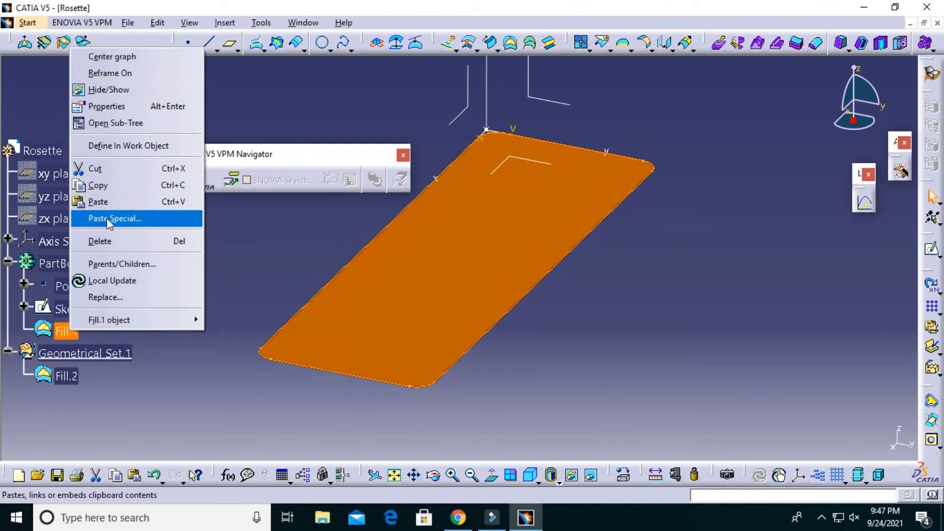
{"action": "left_click", "coordinate": [108, 240]}
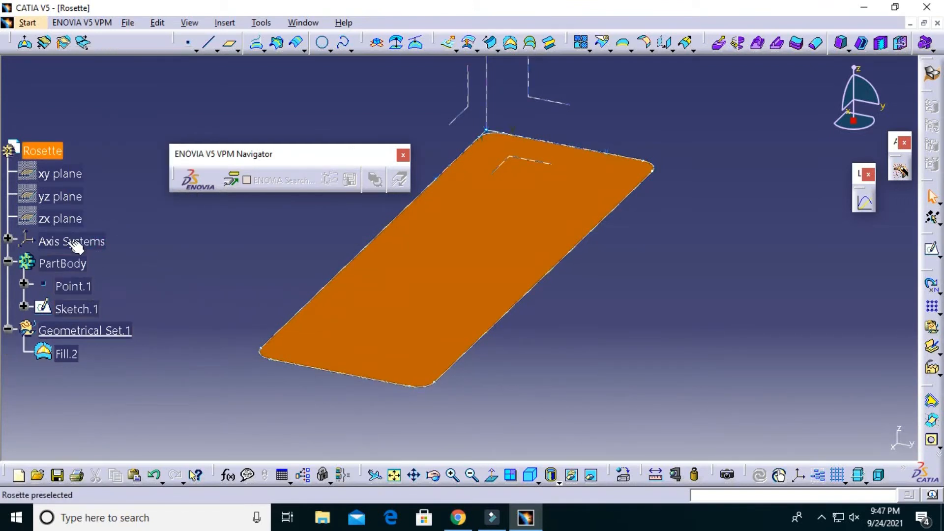
{"action": "right_click", "coordinate": [54, 263]}
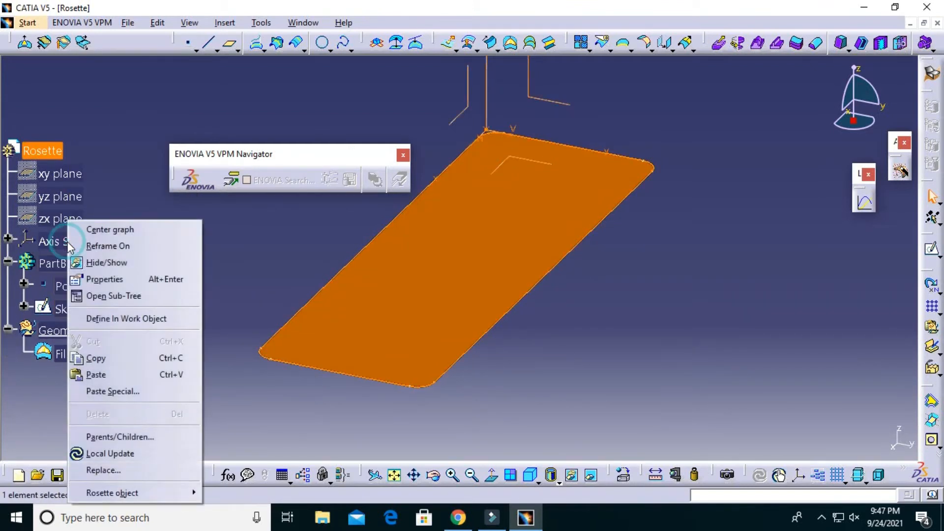
{"action": "left_click", "coordinate": [113, 264]}
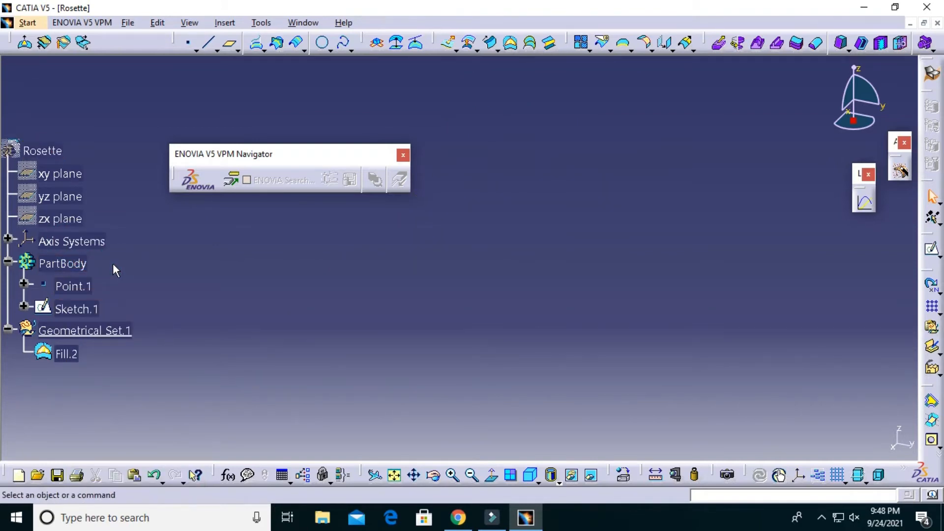
{"action": "key", "text": "ctrl+z"}
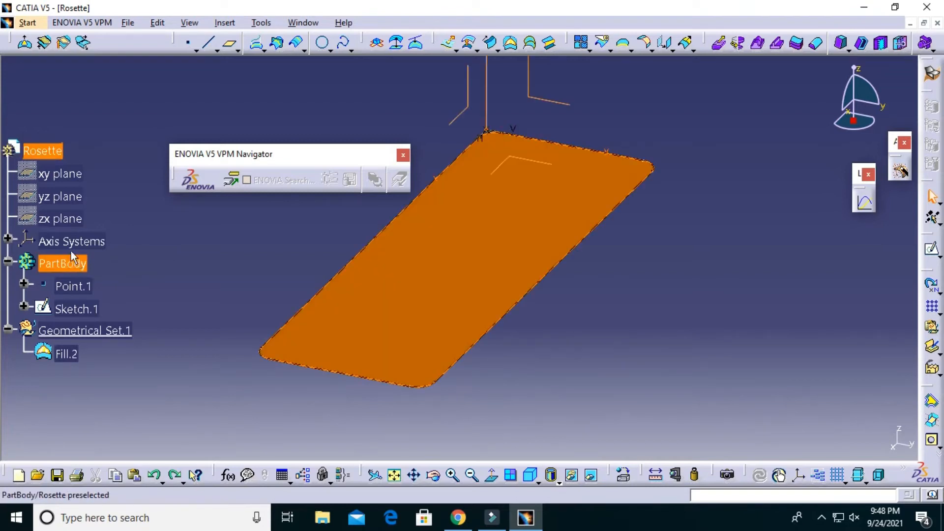
- Hide Axis System.1 in the Axis Systems group
{"action": "left_click", "coordinate": [8, 238]}
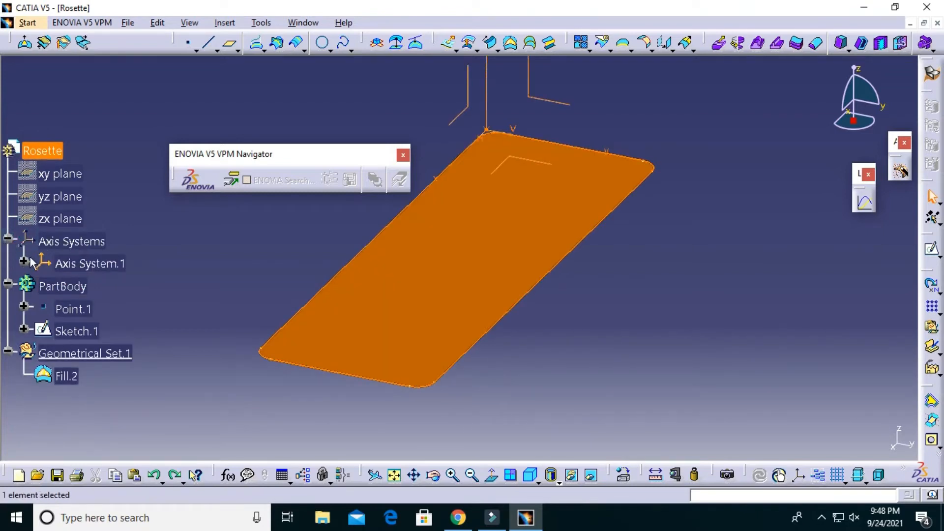
{"action": "left_click", "coordinate": [23, 261]}
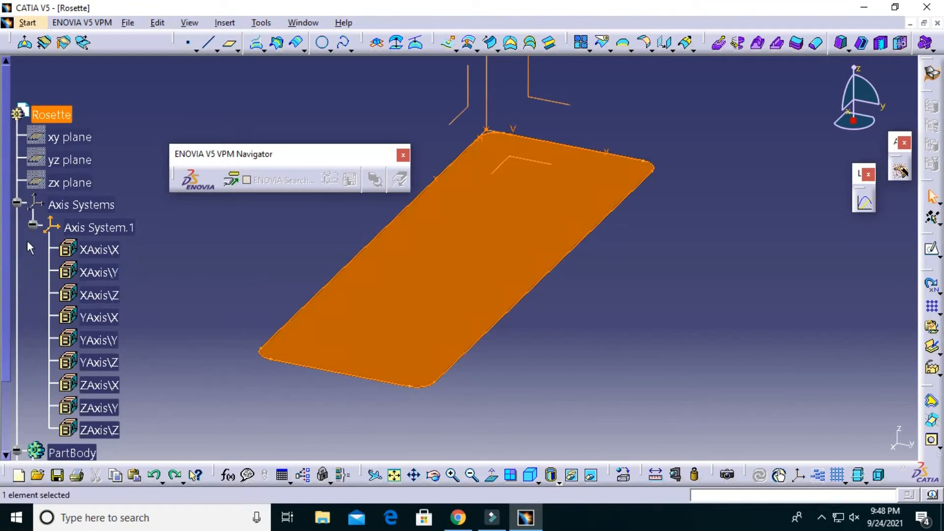
{"action": "left_click", "coordinate": [18, 203]}
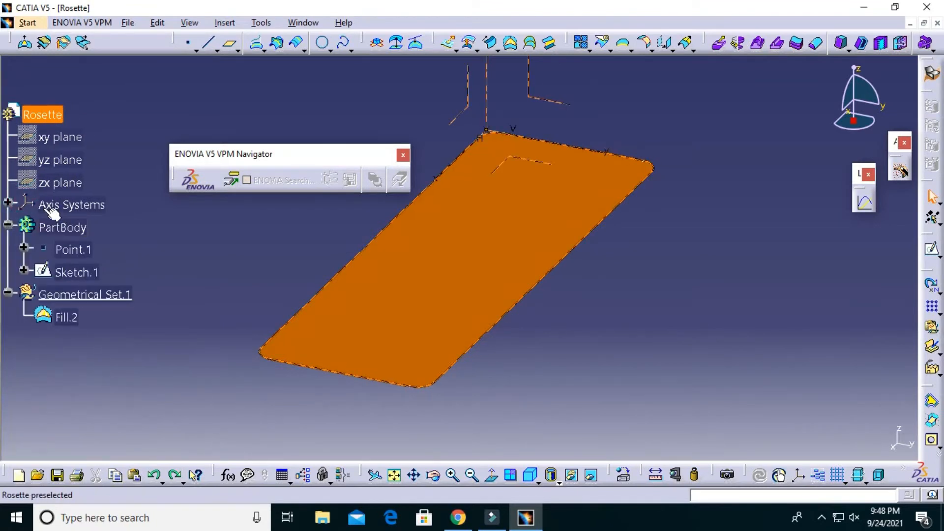
{"action": "left_click", "coordinate": [18, 203]}
{"action": "left_click", "coordinate": [84, 224]}
{"action": "right_click", "coordinate": [85, 221]}
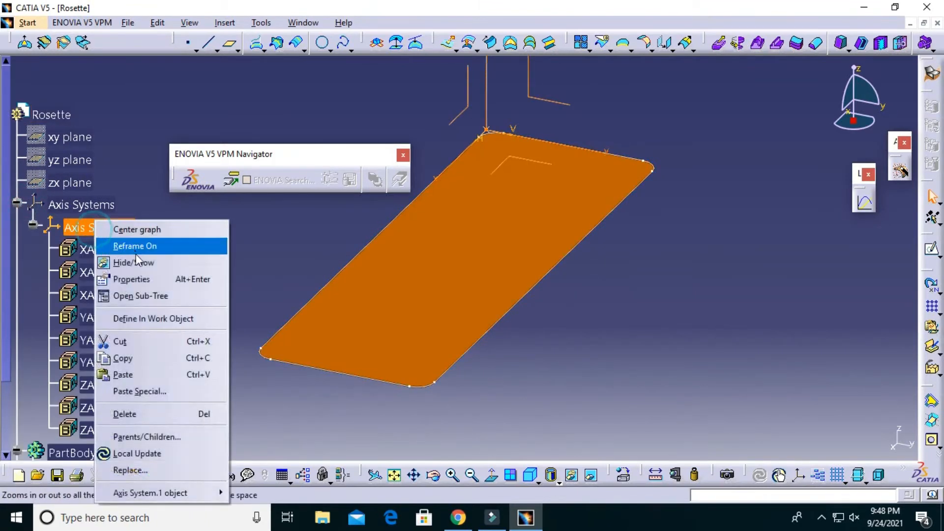
{"action": "left_click", "coordinate": [138, 264]}
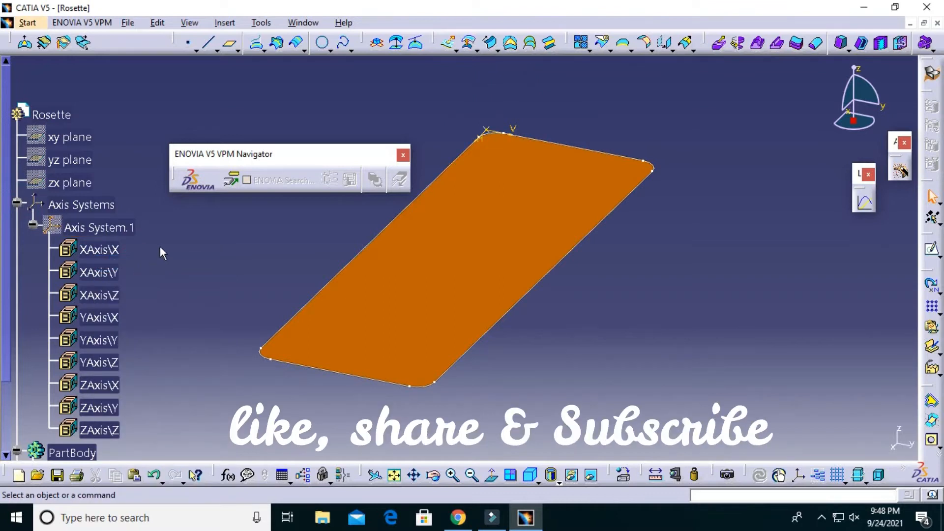
- Collapse Axis System.1 and the Axis Systems group in the specification tree
{"action": "scroll", "coordinate": [160, 245], "scroll_direction": "down", "scroll_amount": 3}
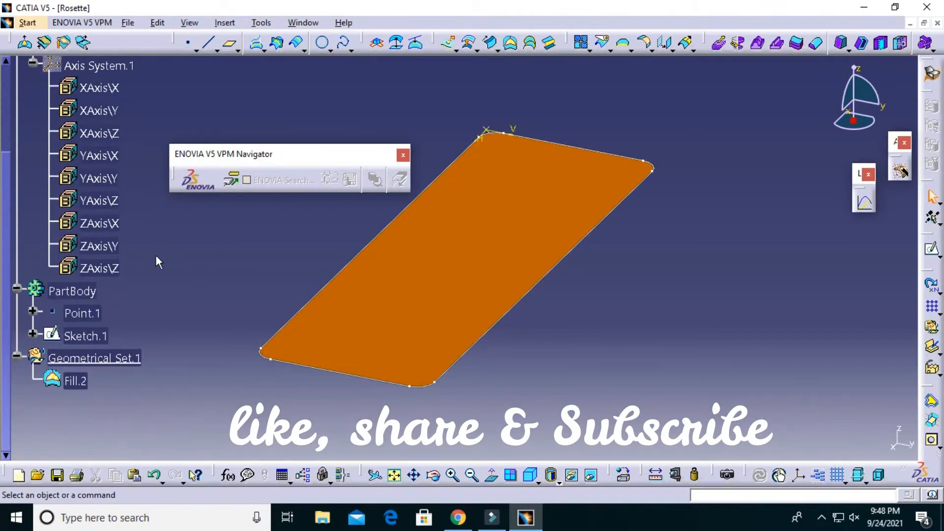
{"action": "scroll", "coordinate": [91, 157], "scroll_direction": "up", "scroll_amount": 2}
{"action": "left_click", "coordinate": [32, 146]}
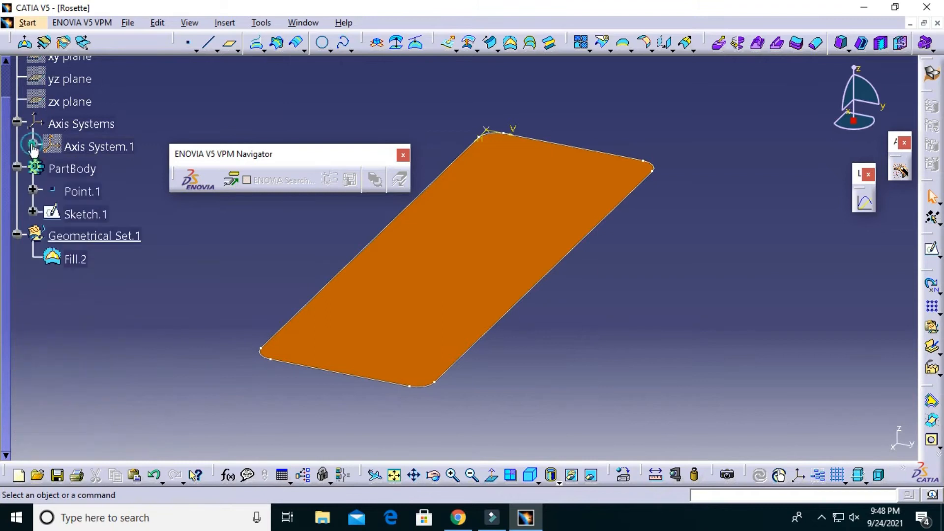
{"action": "left_click", "coordinate": [17, 121]}
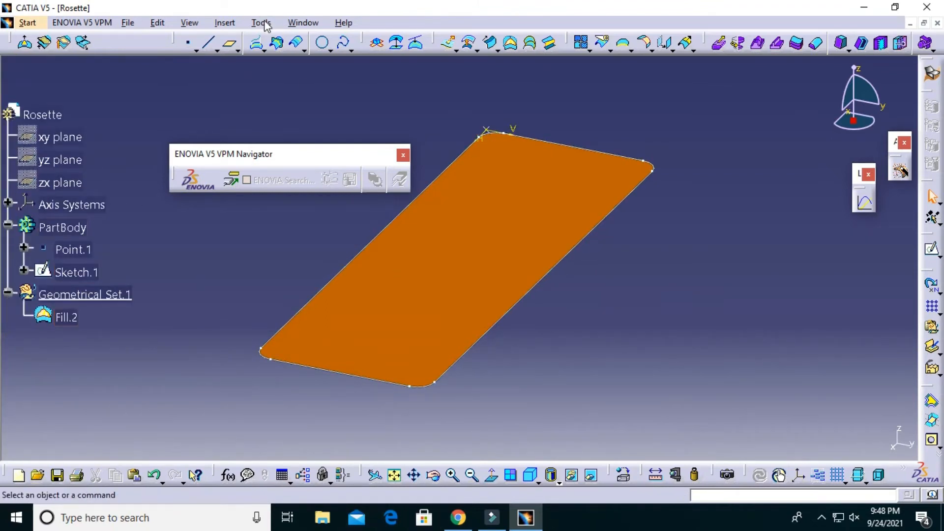
- Insert a standard axis system with X along the surface's long sketch edge and Y along the short edge, reversed
{"action": "left_click", "coordinate": [224, 22]}
{"action": "left_click", "coordinate": [278, 154]}
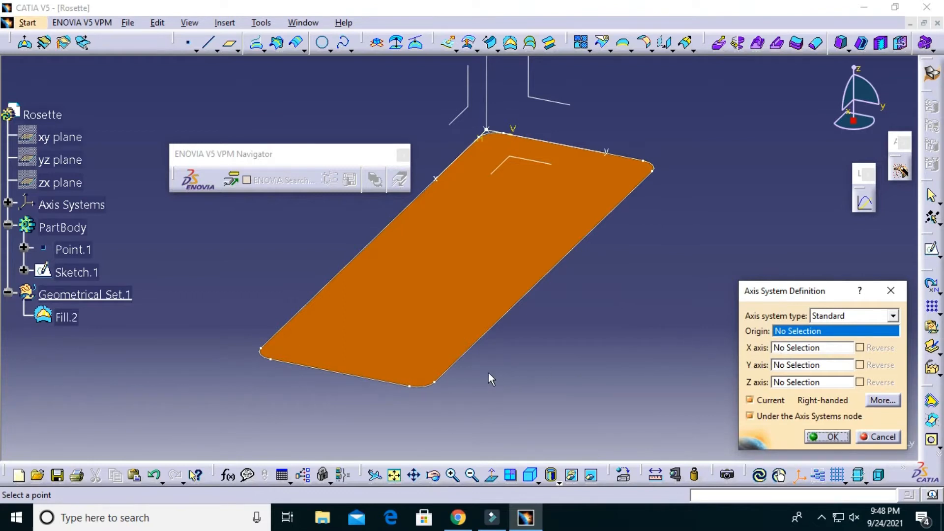
{"action": "left_click", "coordinate": [796, 349]}
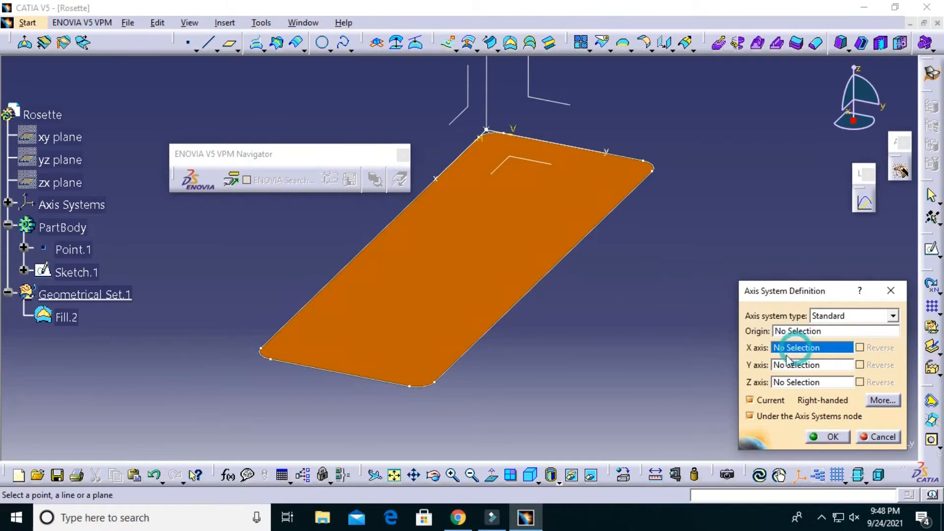
{"action": "left_click", "coordinate": [486, 334]}
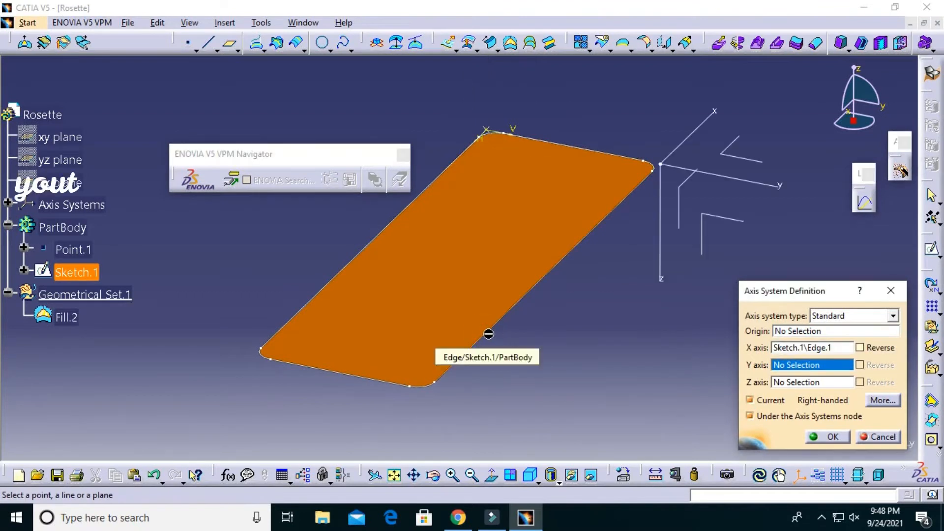
{"action": "left_click", "coordinate": [384, 382]}
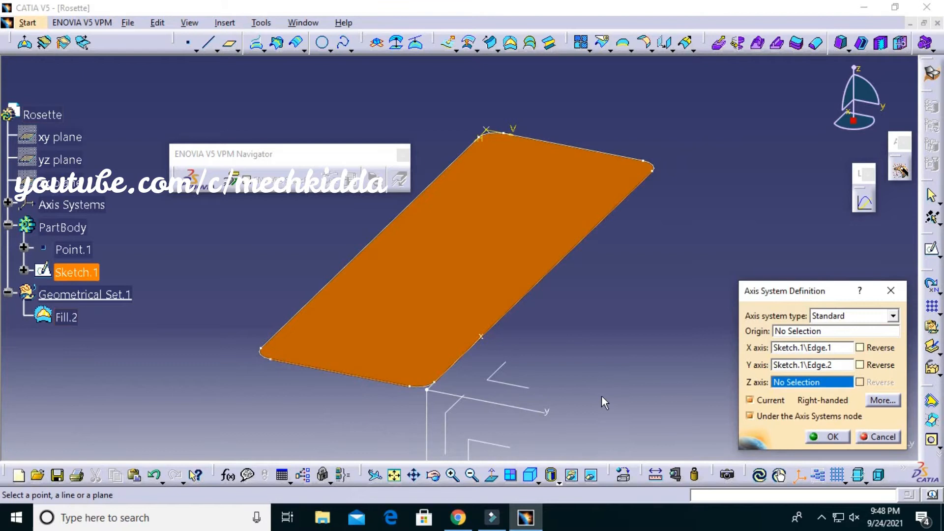
{"action": "left_click", "coordinate": [860, 364]}
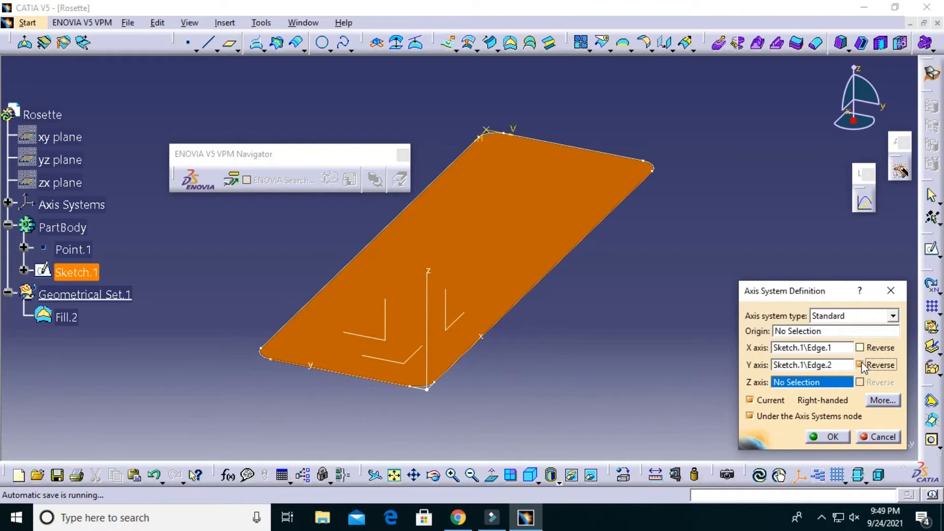
{"action": "left_click", "coordinate": [832, 436]}
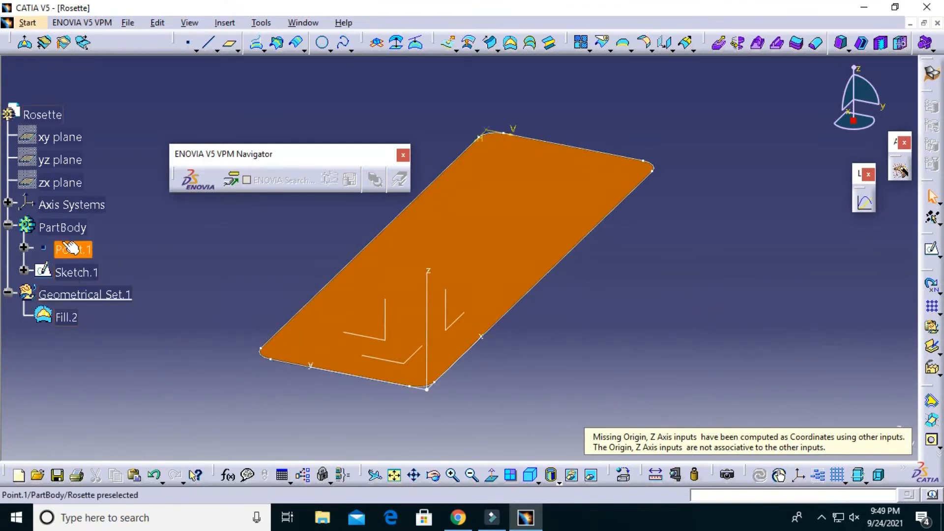
- Expand the Axis Systems group and set the line colour of Axis System.2 to red in its graphic properties
{"action": "left_click", "coordinate": [9, 203]}
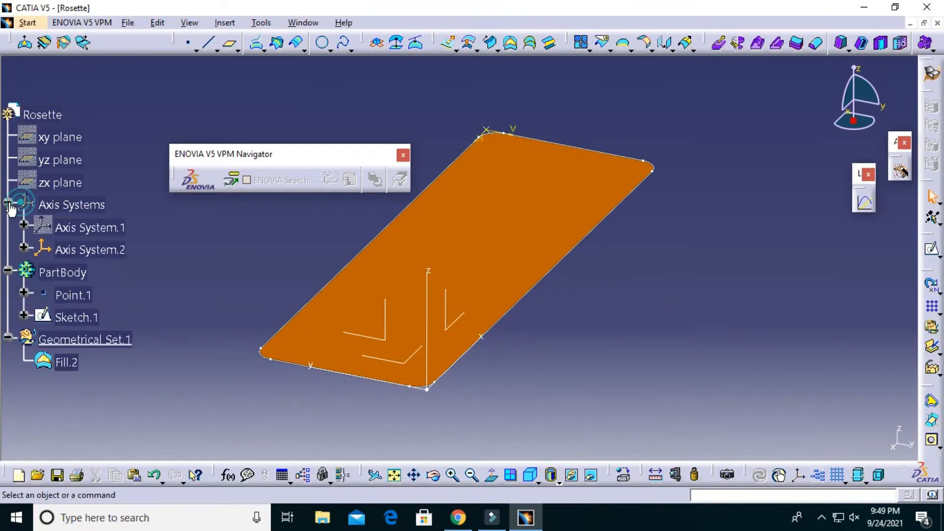
{"action": "right_click", "coordinate": [71, 249]}
{"action": "left_click", "coordinate": [133, 279]}
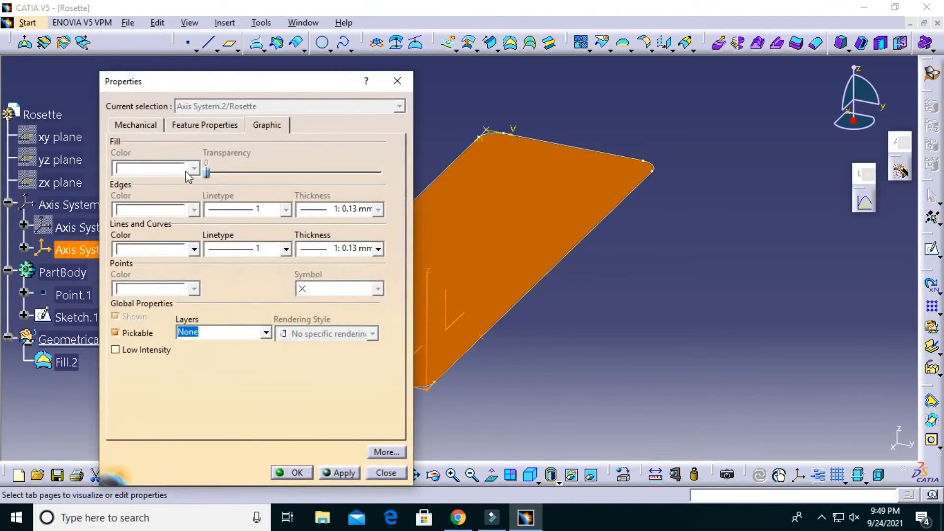
{"action": "left_click", "coordinate": [192, 168]}
{"action": "left_click", "coordinate": [193, 170]}
{"action": "left_click", "coordinate": [194, 248]}
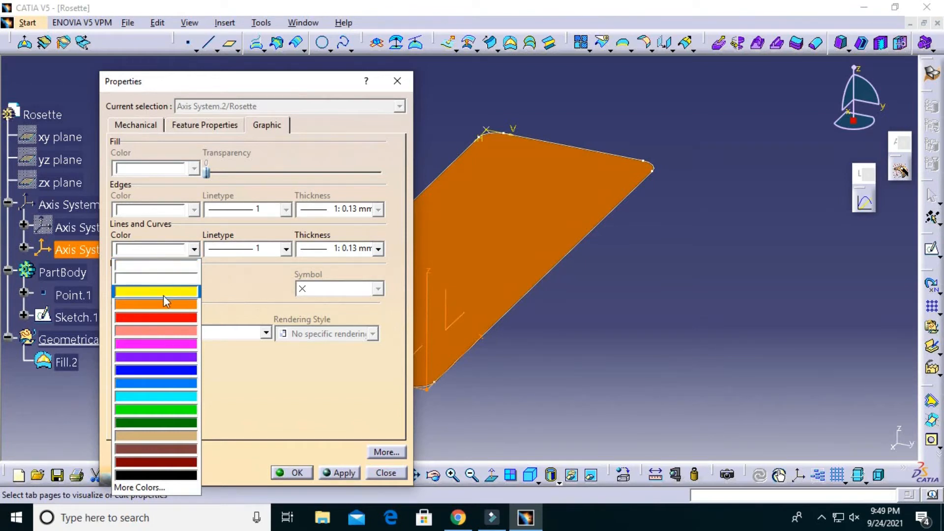
{"action": "left_click", "coordinate": [167, 319]}
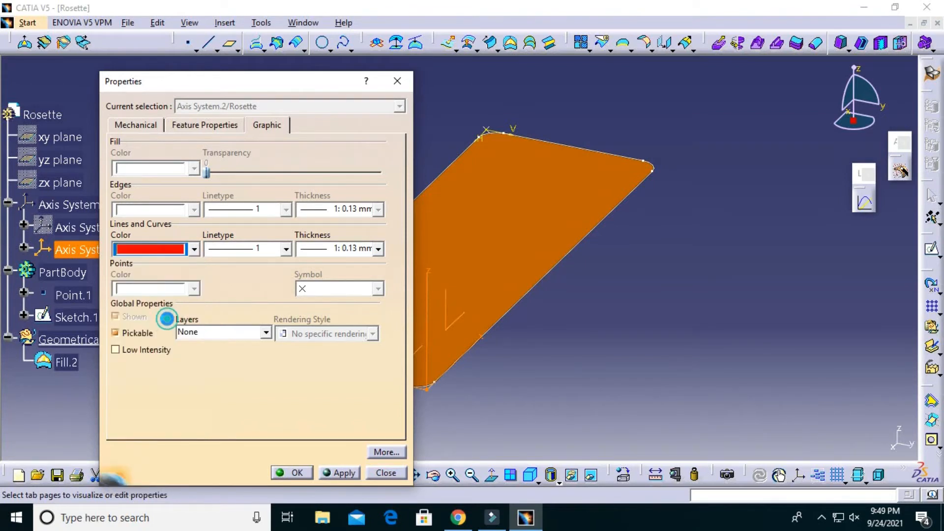
- Set the line thickness of Axis System.2 to 3: 0.7 mm, then apply and close its properties
{"action": "left_click", "coordinate": [286, 249]}
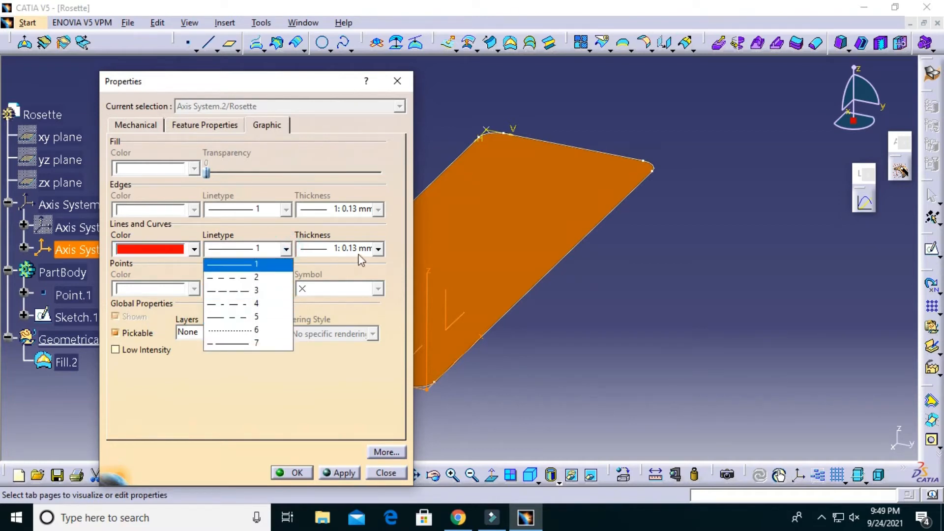
{"action": "left_click", "coordinate": [379, 249]}
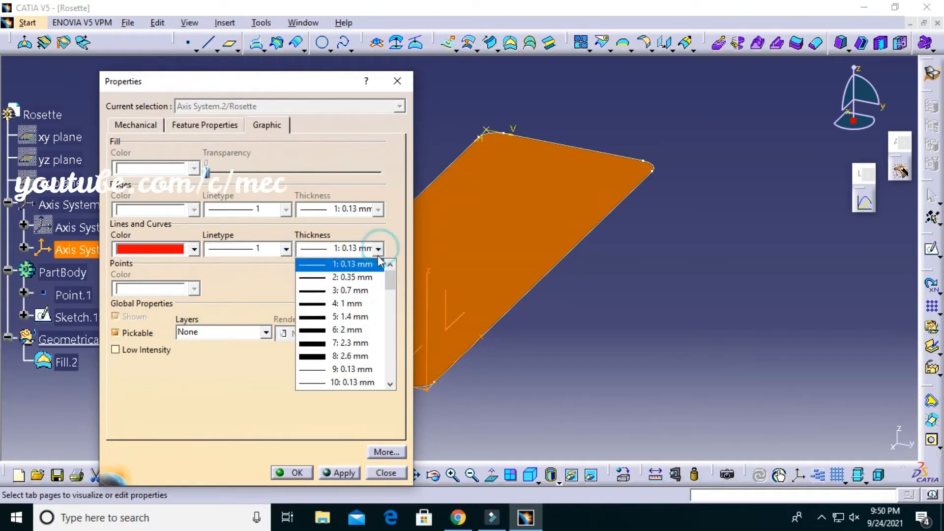
{"action": "left_click", "coordinate": [350, 290]}
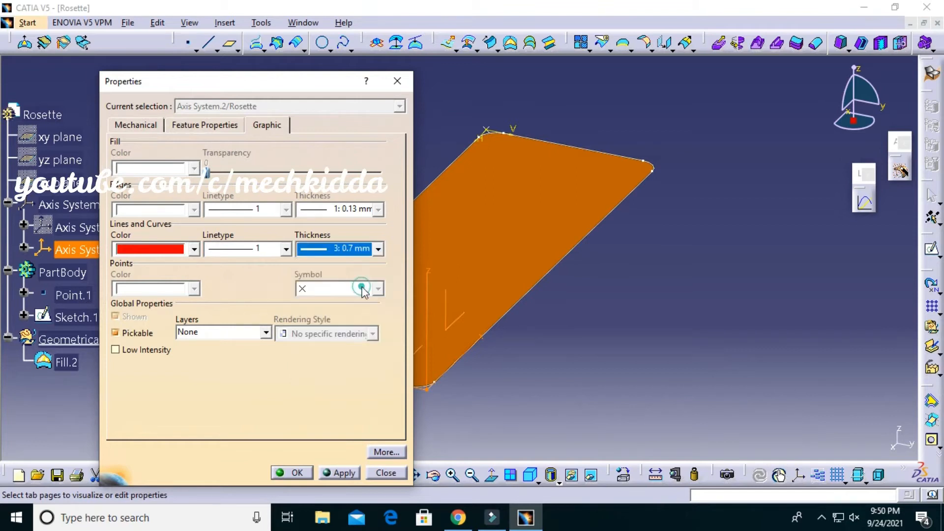
{"action": "left_click", "coordinate": [344, 473]}
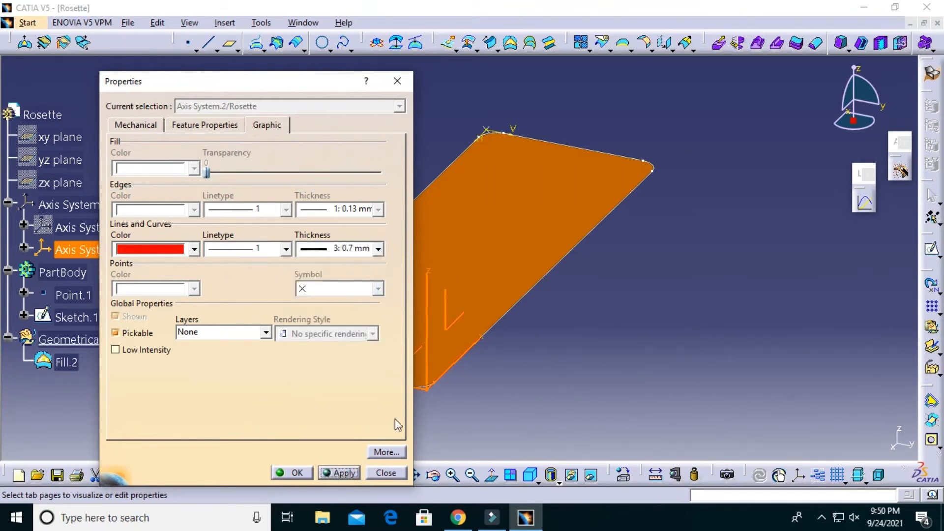
{"action": "left_click", "coordinate": [294, 470]}
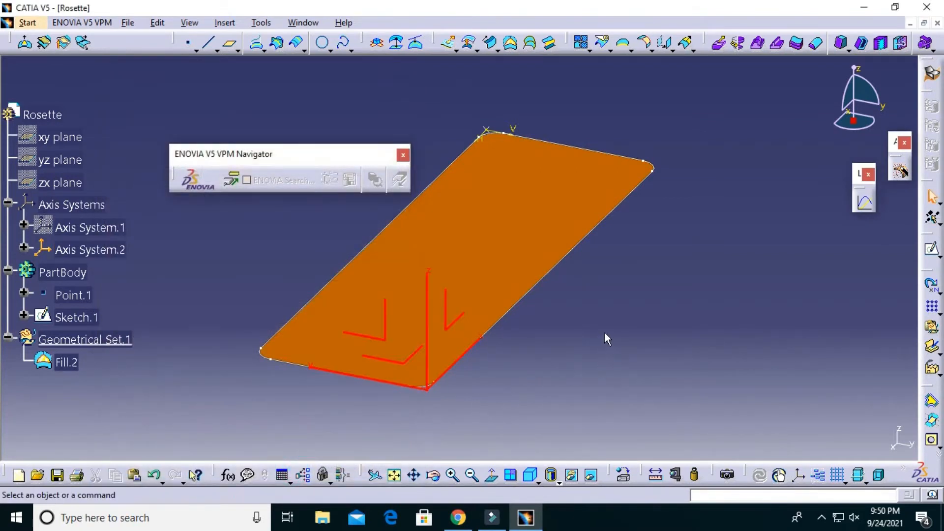
- Create a Boundary curve around the whole edge of Fill.2 without limits
{"action": "middle_click_drag", "start_coordinate": [604, 332], "coordinate": [482, 376]}
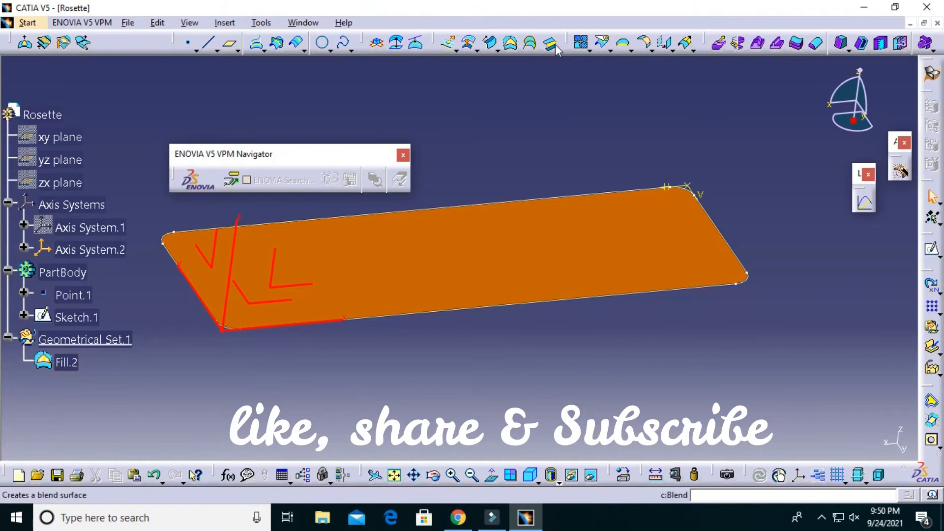
{"action": "left_click", "coordinate": [623, 46]}
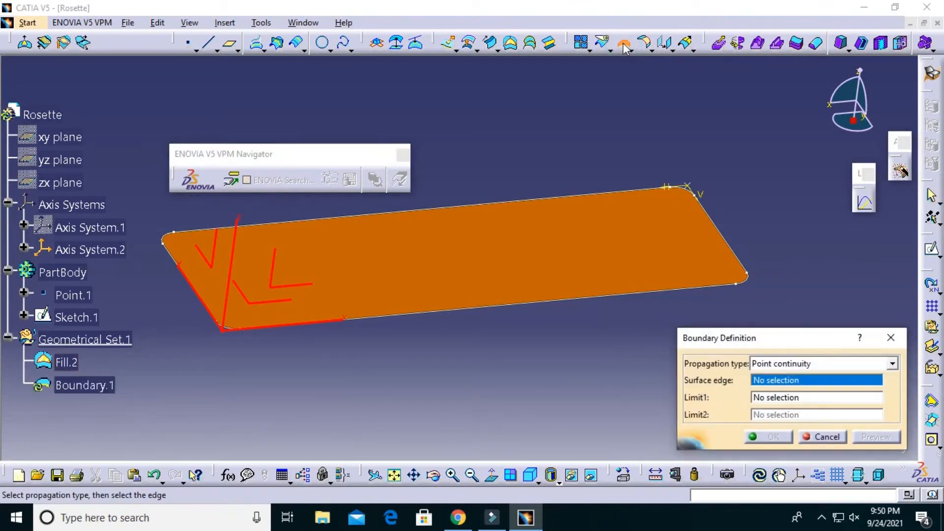
{"action": "left_click", "coordinate": [79, 363]}
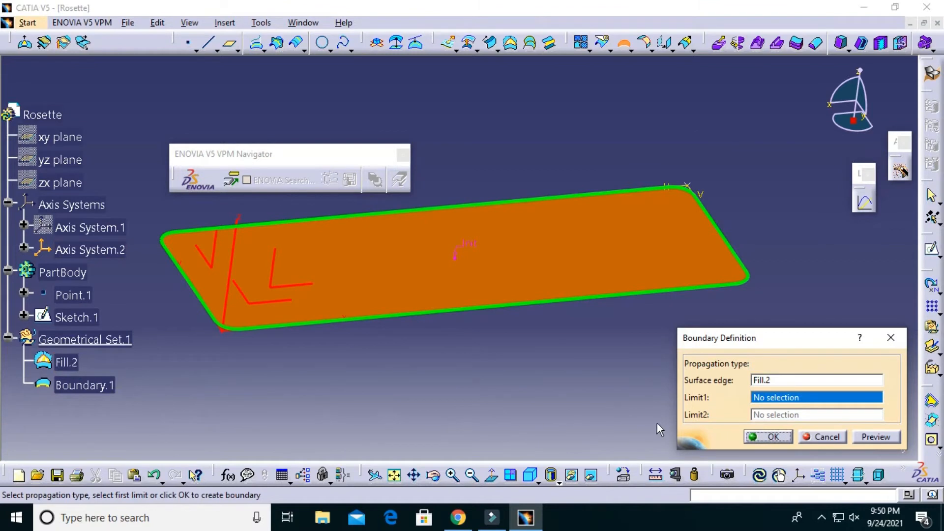
{"action": "left_click", "coordinate": [773, 436]}
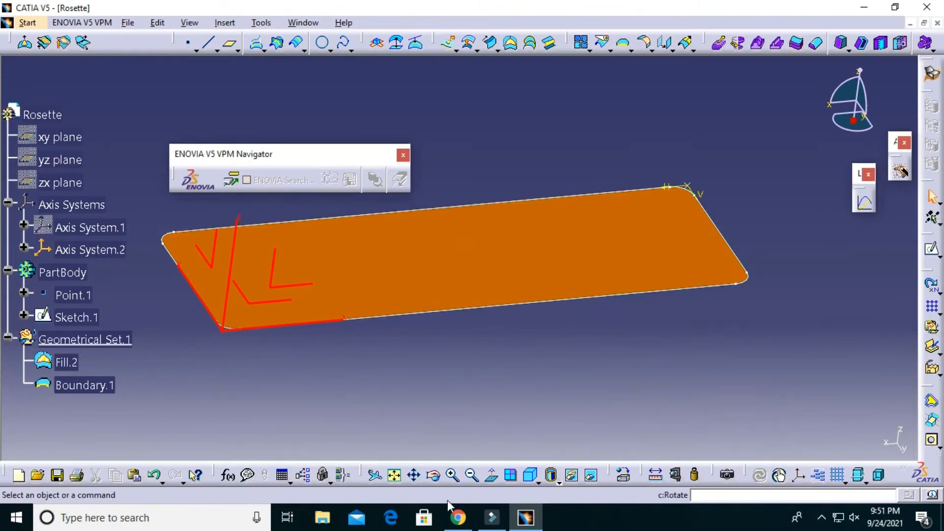
- Set the boundary curve's line colour to dark green and its thickness to 3: 0.7 mm
{"action": "right_click", "coordinate": [109, 385]}
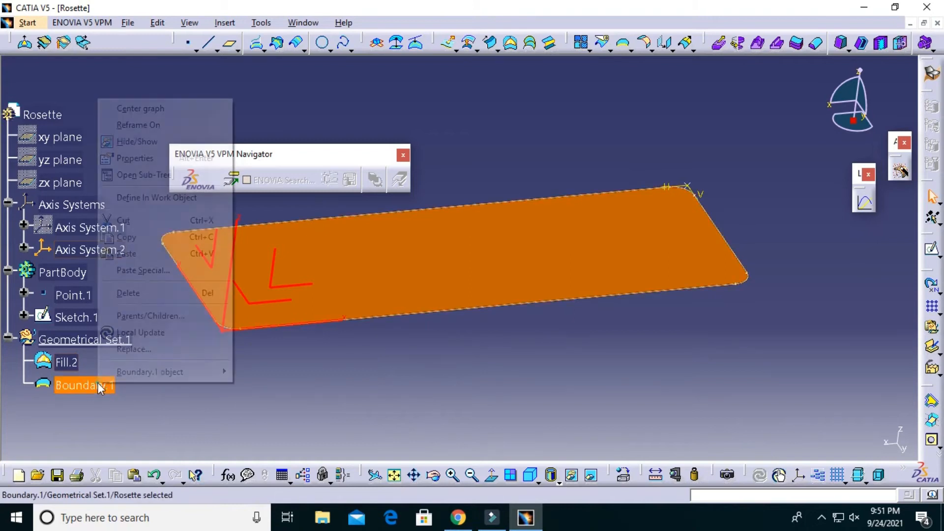
{"action": "left_click", "coordinate": [172, 163]}
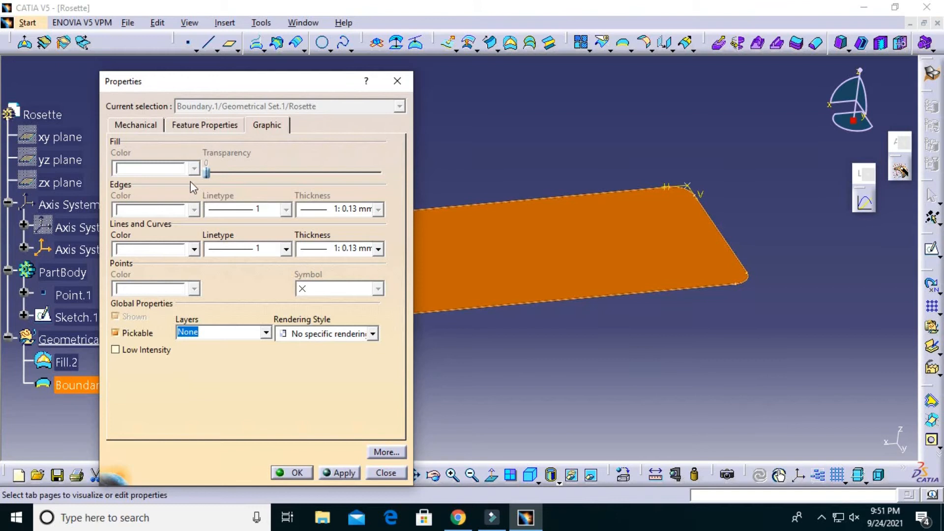
{"action": "left_click", "coordinate": [195, 167]}
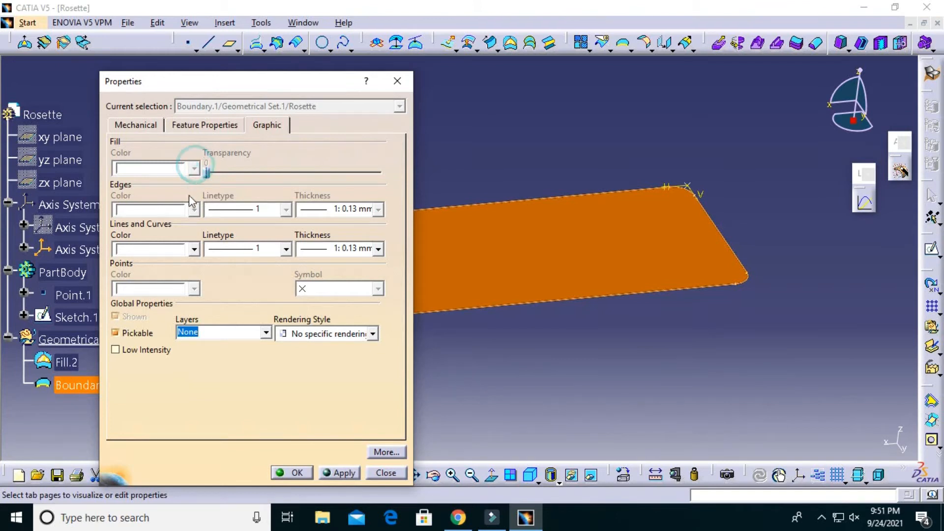
{"action": "left_click", "coordinate": [194, 250]}
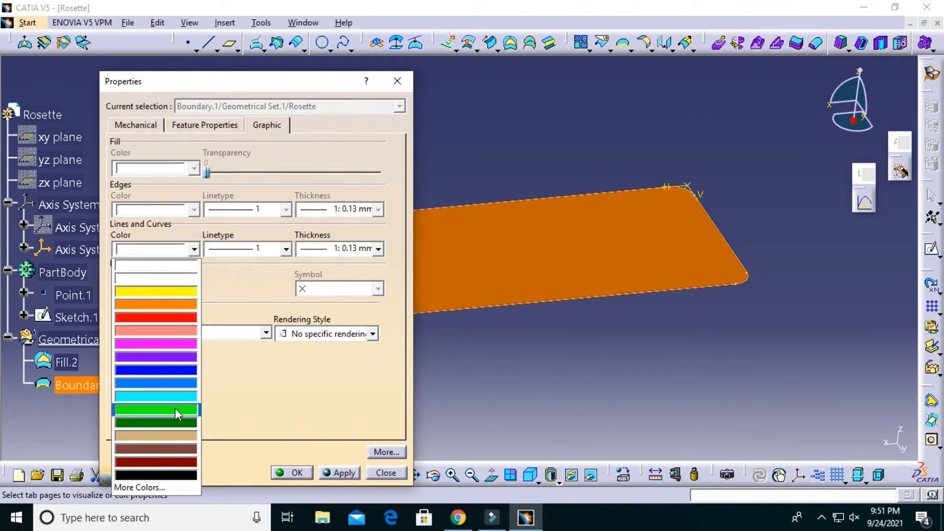
{"action": "left_click", "coordinate": [174, 423]}
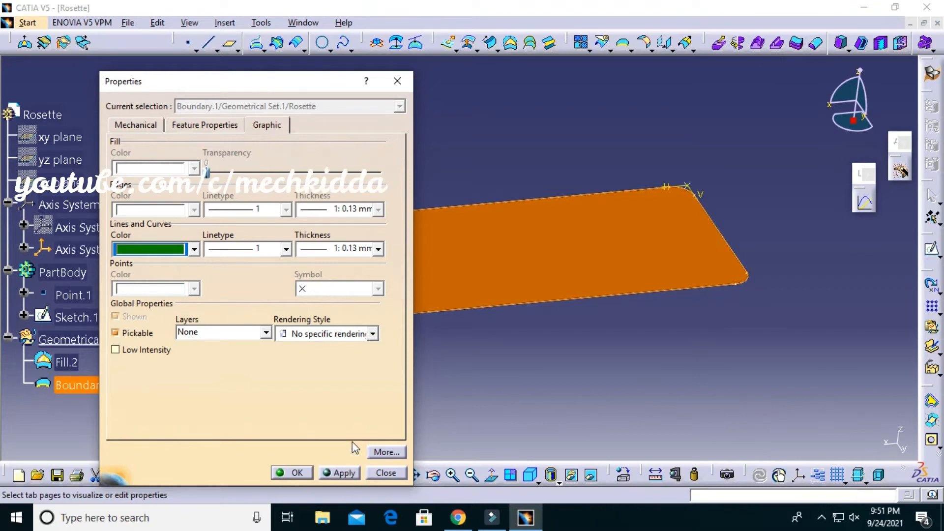
{"action": "left_click", "coordinate": [378, 249]}
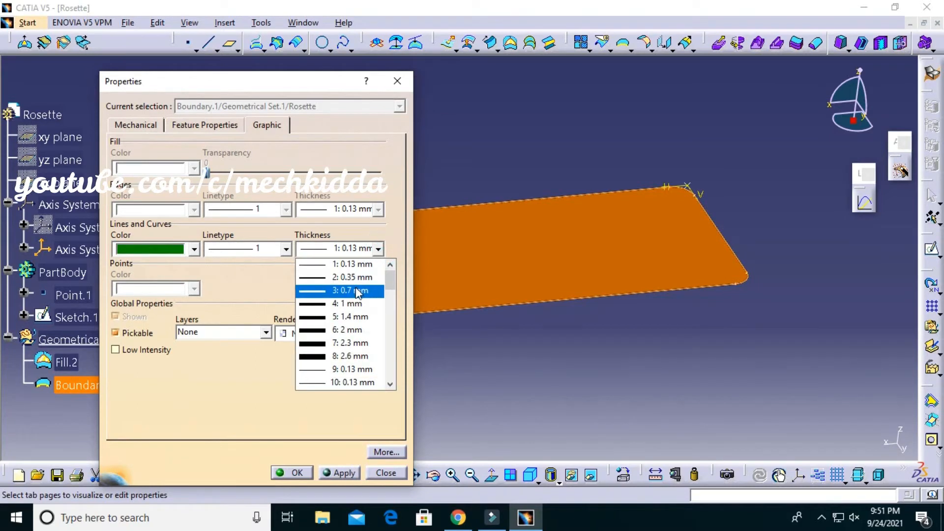
{"action": "left_click", "coordinate": [356, 290]}
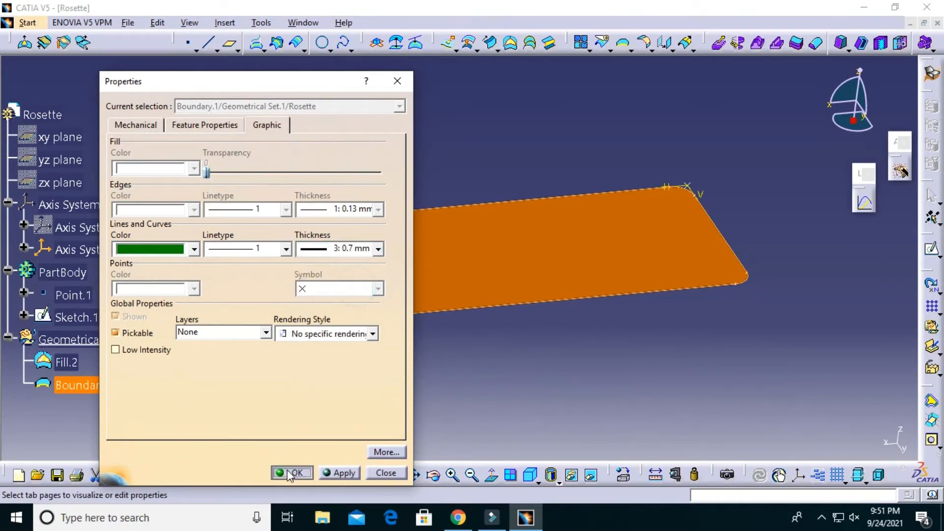
{"action": "left_click", "coordinate": [294, 472]}
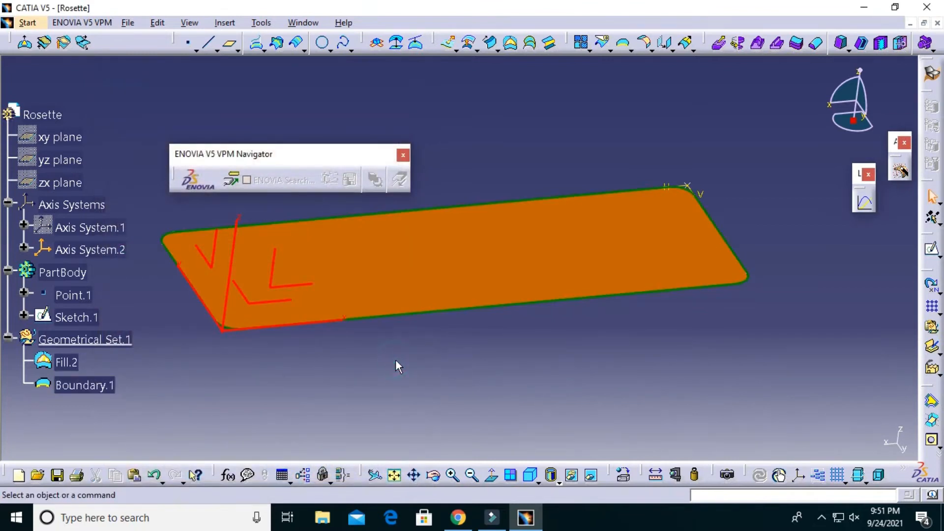
- Switch from surface modelling to the composites workbench under Mechanical Design and open the Composites Parameters
{"action": "middle_click_drag", "start_coordinate": [591, 383], "coordinate": [609, 364]}
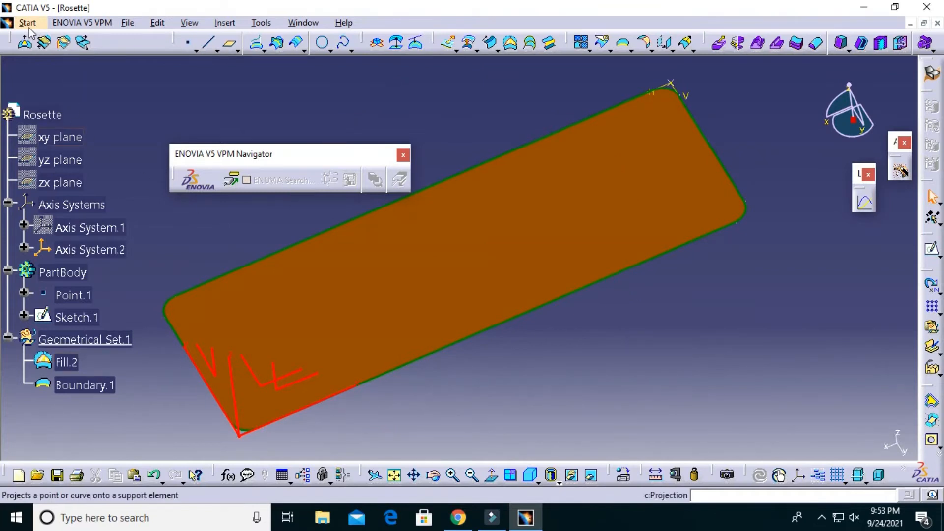
{"action": "left_click", "coordinate": [28, 23]}
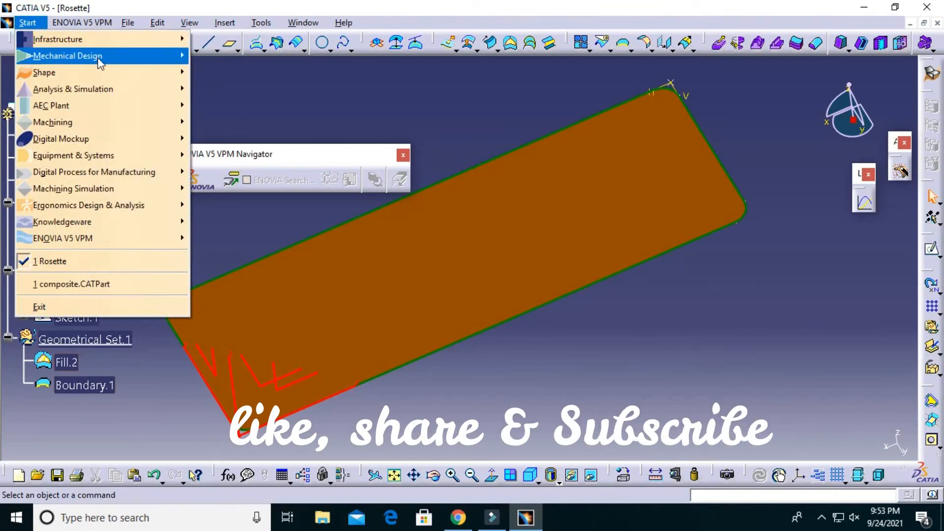
{"action": "mouse_move", "coordinate": [98, 55]}
{"action": "left_click", "coordinate": [311, 305]}
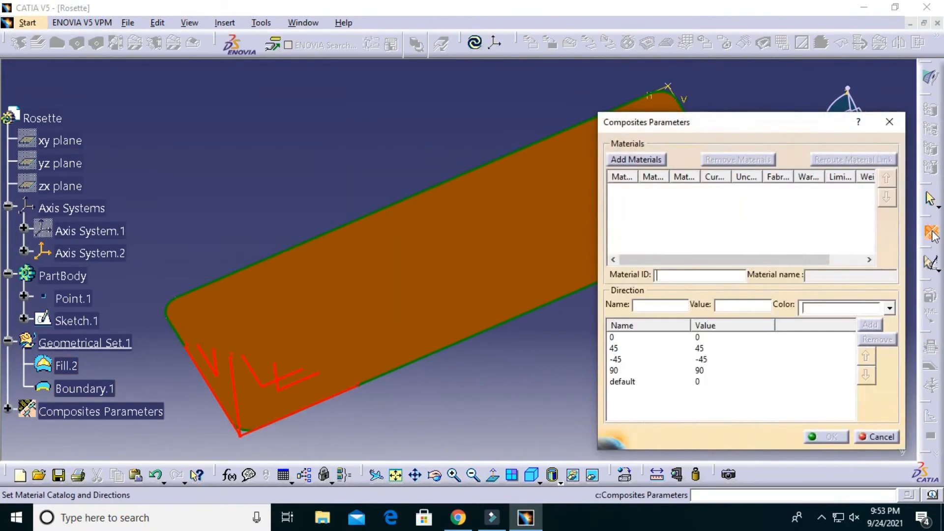
- Start adding materials and load the material catalog from the composites folder under startup
{"action": "left_click", "coordinate": [648, 159]}
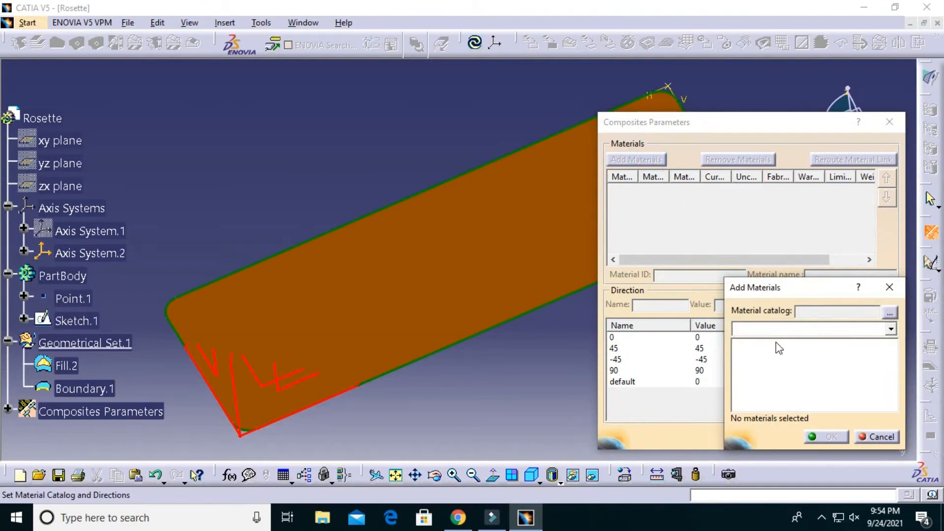
{"action": "left_click", "coordinate": [889, 314]}
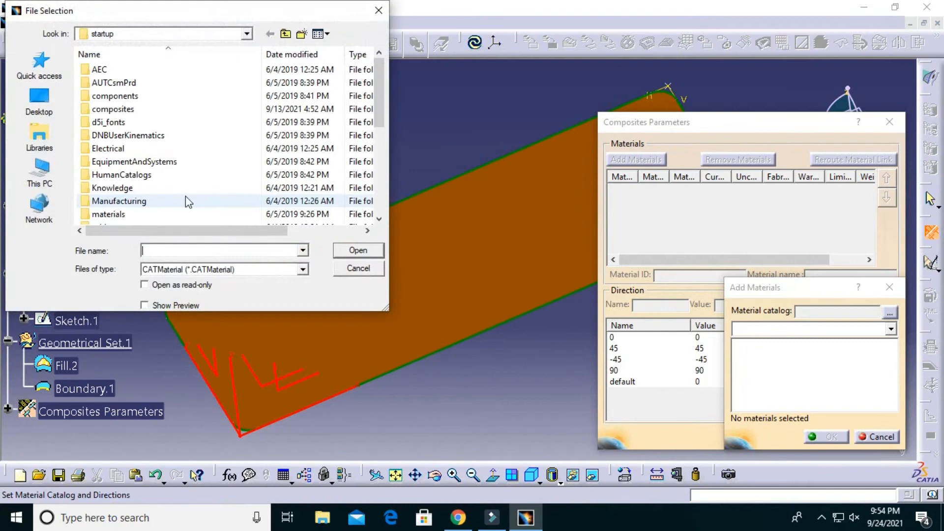
{"action": "left_click", "coordinate": [117, 111]}
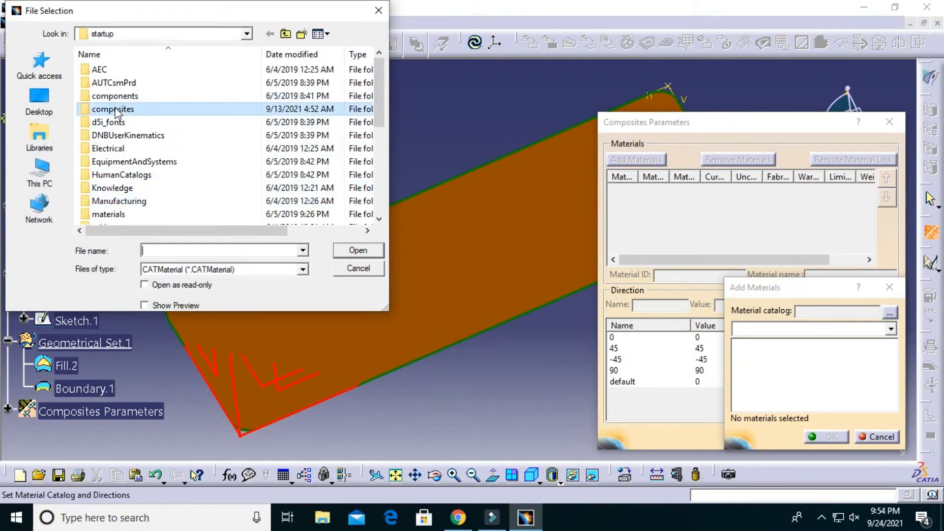
{"action": "double_click", "coordinate": [117, 111]}
{"action": "double_click", "coordinate": [126, 83]}
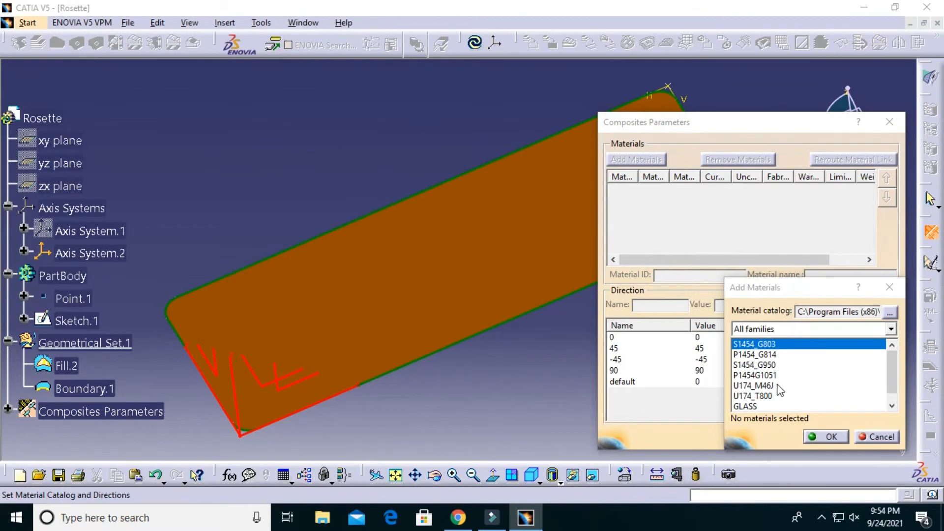
- Add the KEVLAR4 material from the catalog and confirm the composites parameters
{"action": "left_click", "coordinate": [774, 386]}
{"action": "scroll", "coordinate": [779, 390], "scroll_direction": "down", "scroll_amount": 1}
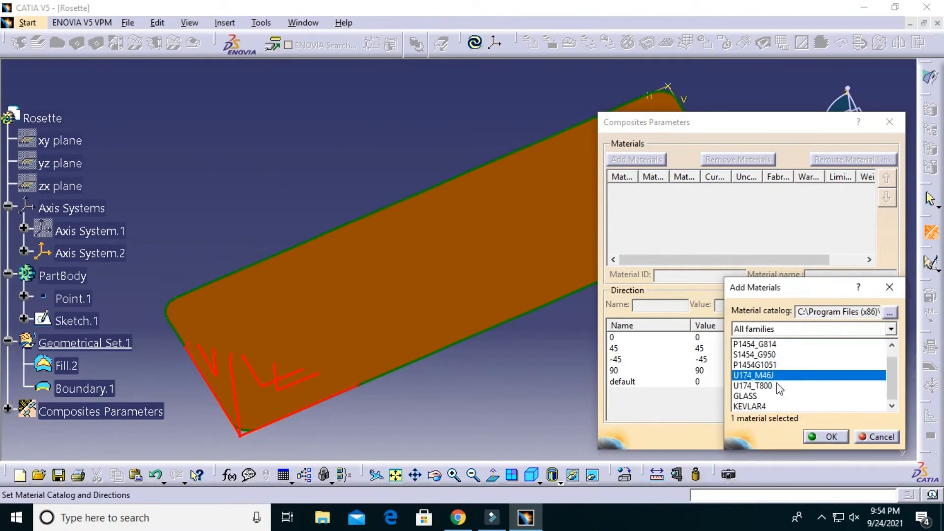
{"action": "left_click", "coordinate": [764, 407]}
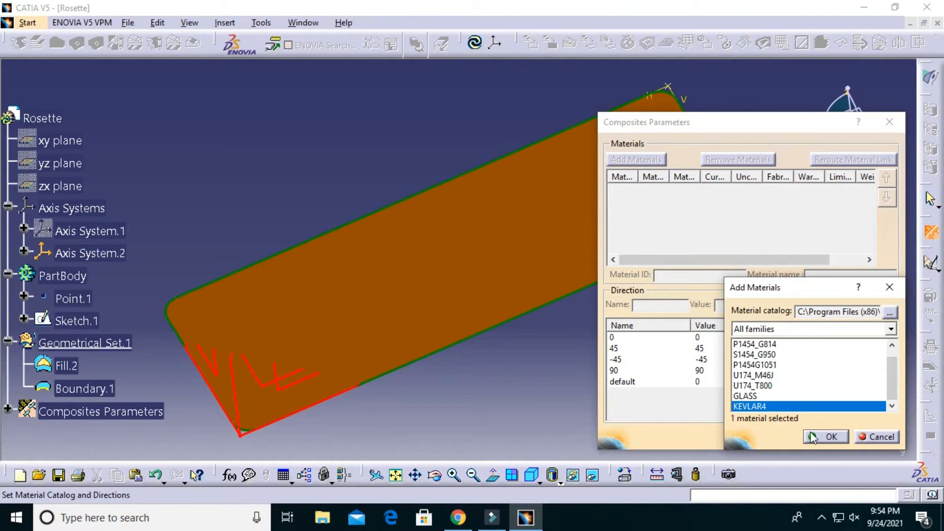
{"action": "left_click", "coordinate": [824, 437]}
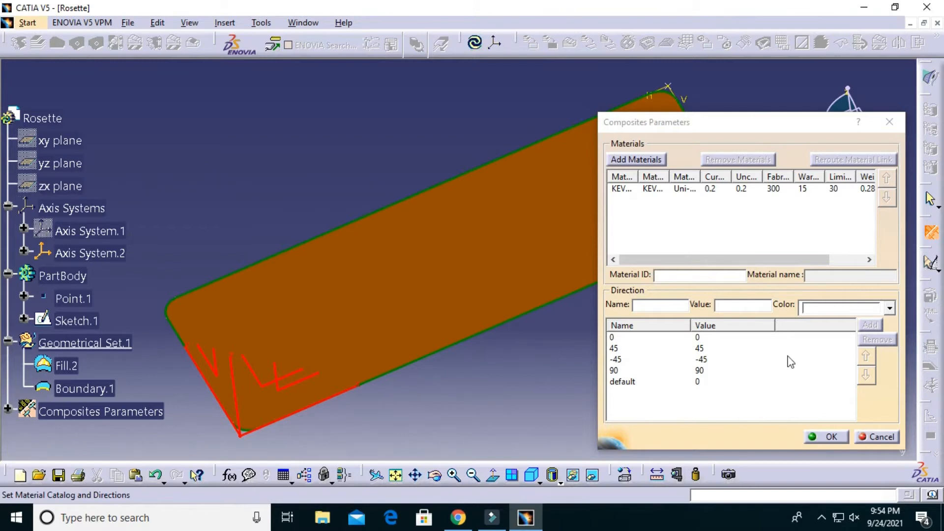
{"action": "left_click", "coordinate": [687, 187]}
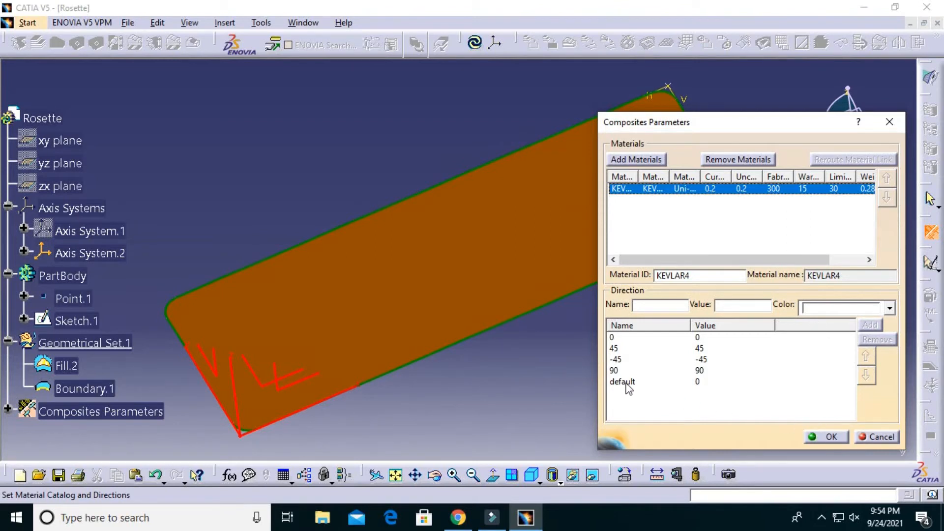
{"action": "left_click", "coordinate": [824, 437]}
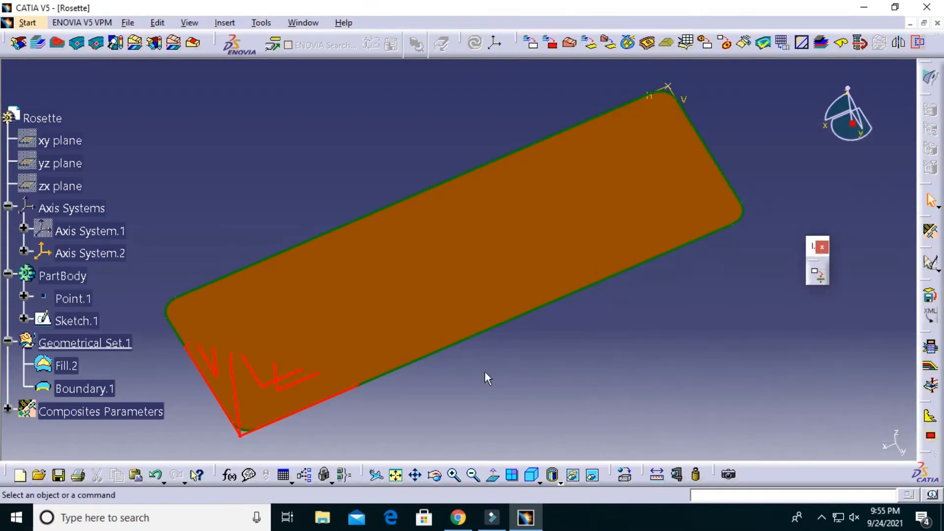
- Reopen the Composites Parameters, remove the direction named default, and confirm
{"action": "double_click", "coordinate": [101, 411]}
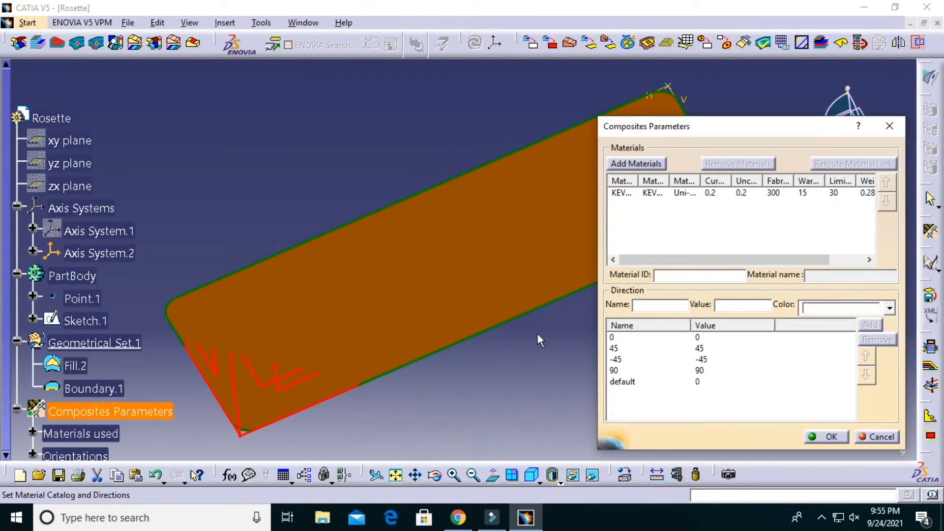
{"action": "left_click", "coordinate": [634, 382]}
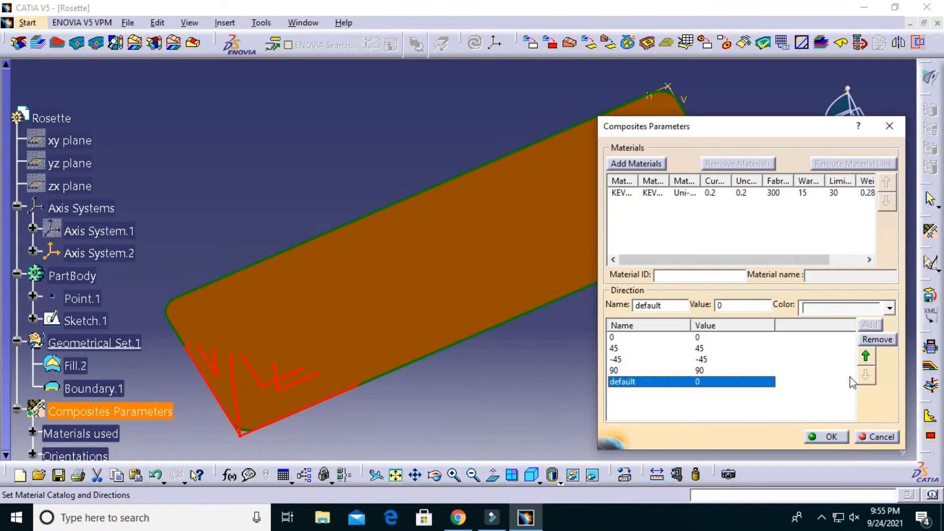
{"action": "left_click", "coordinate": [877, 339]}
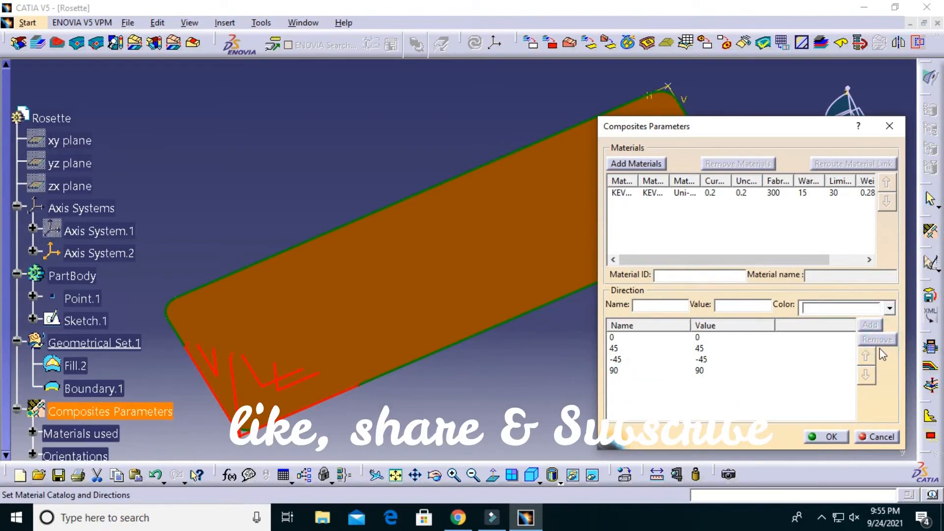
{"action": "left_click", "coordinate": [831, 437]}
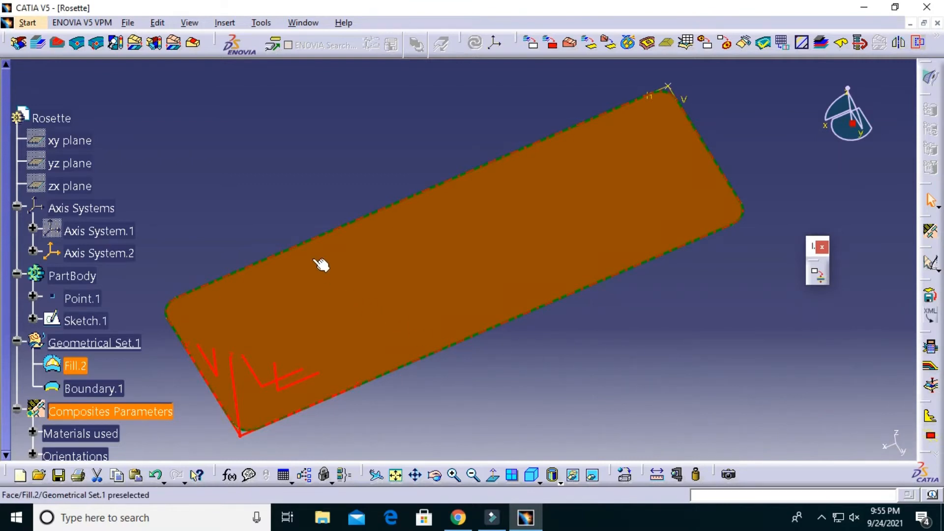
- Start a plies group on the Fill.2 surface and try reversing its draping direction back and forth
{"action": "scroll", "coordinate": [286, 241], "scroll_direction": "down", "scroll_amount": 4}
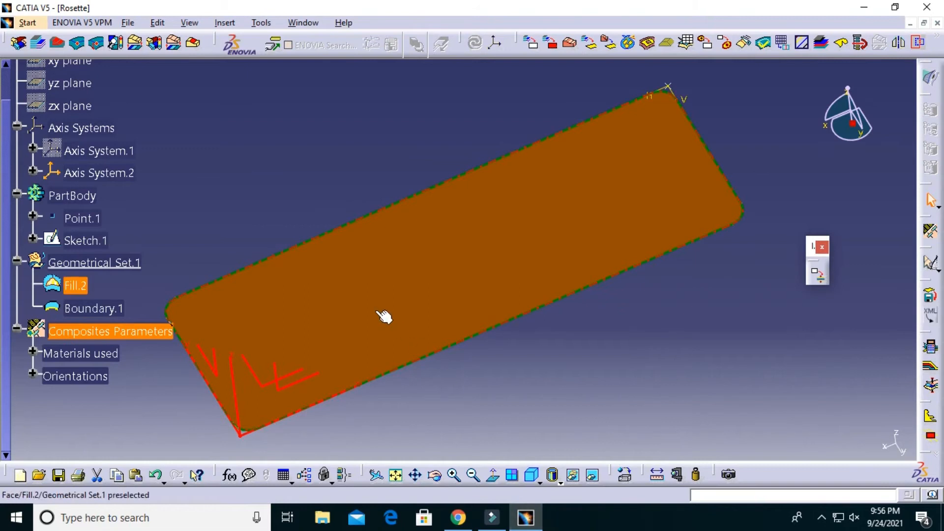
{"action": "left_click", "coordinate": [629, 43]}
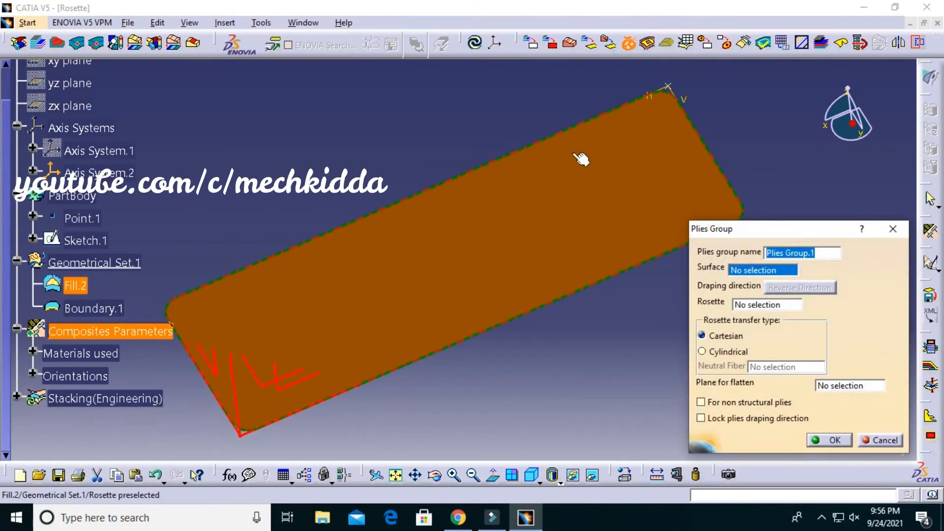
{"action": "left_click", "coordinate": [555, 189]}
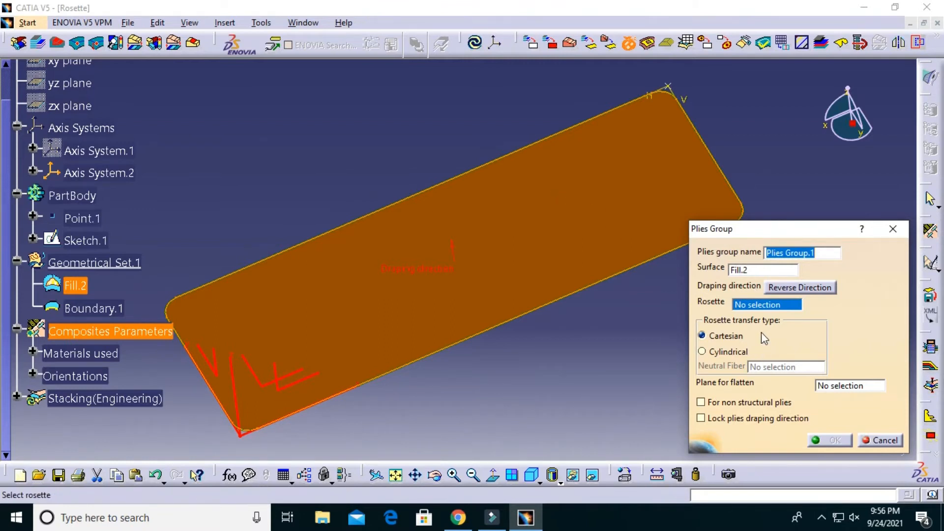
{"action": "middle_click_drag", "start_coordinate": [529, 367], "coordinate": [479, 256]}
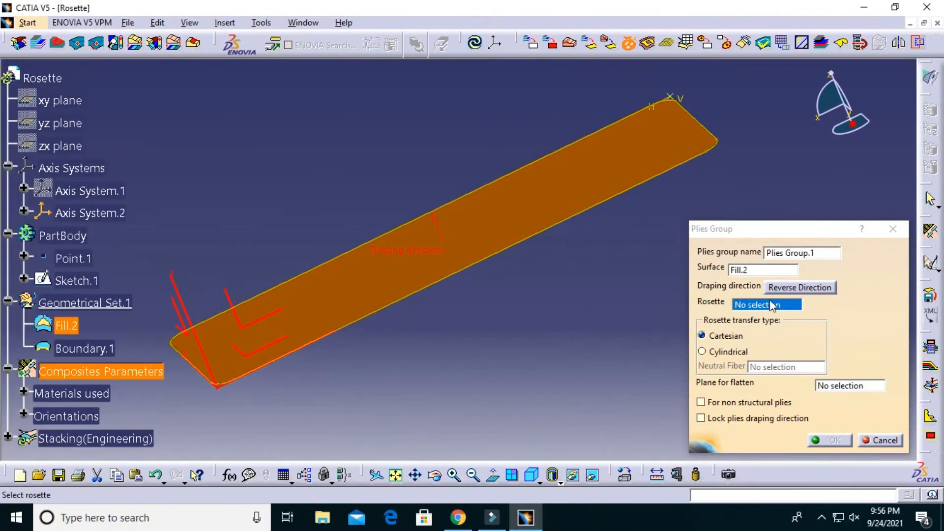
{"action": "left_click", "coordinate": [797, 290]}
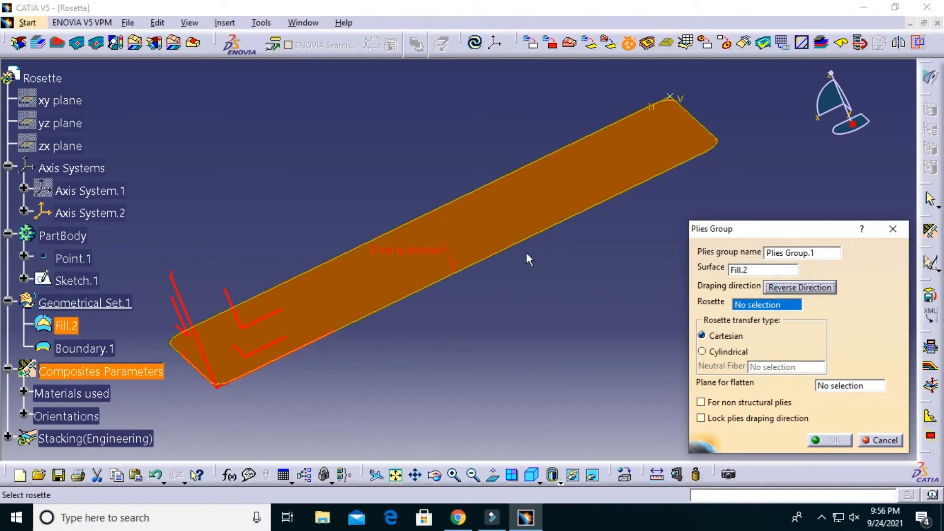
{"action": "left_click", "coordinate": [451, 264]}
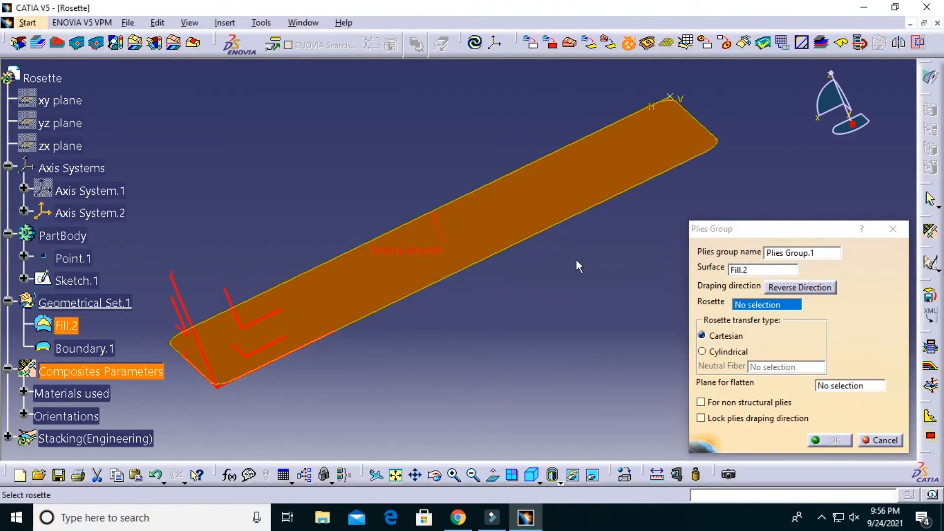
{"action": "left_click", "coordinate": [790, 285]}
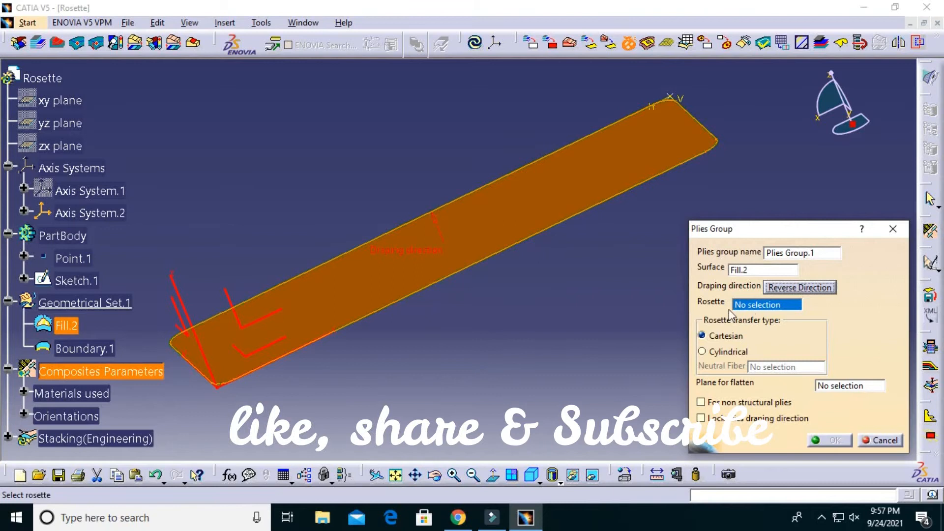
- Assign the red Axis System.2 as the rosette with Cartesian transfer and create the plies group
{"action": "left_click", "coordinate": [207, 347]}
{"action": "left_click", "coordinate": [817, 439]}
{"action": "left_click", "coordinate": [627, 204]}
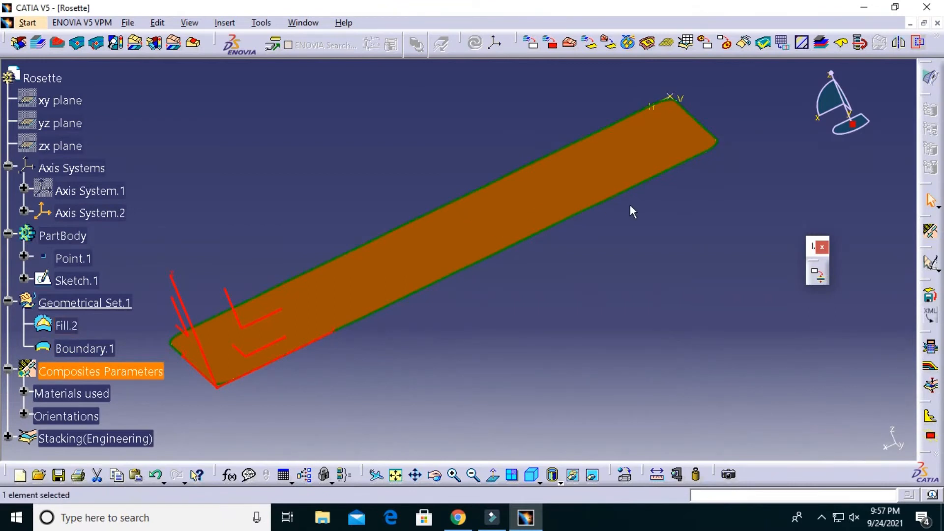
- Start a ply in Stacking(Engineering) on the Fill.2 surface and add Boundary.1 as its contour
{"action": "left_click", "coordinate": [647, 45]}
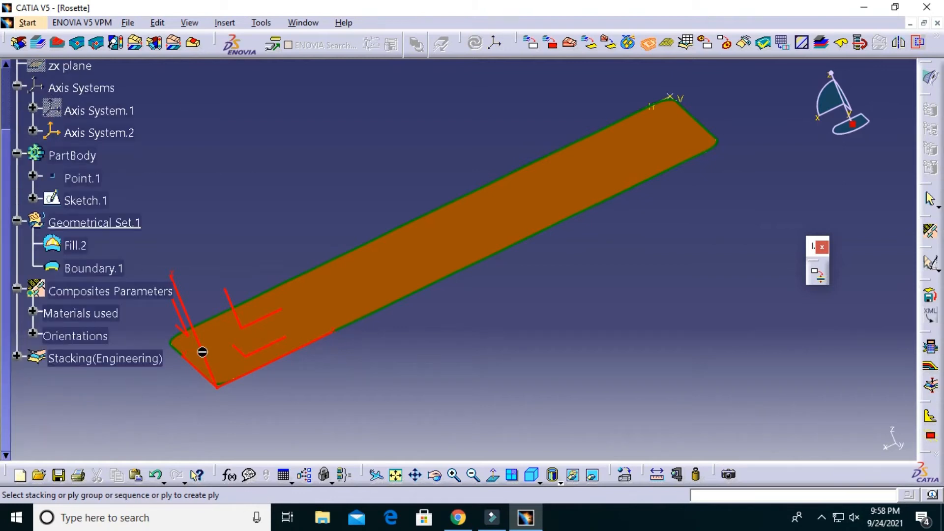
{"action": "left_click", "coordinate": [118, 359]}
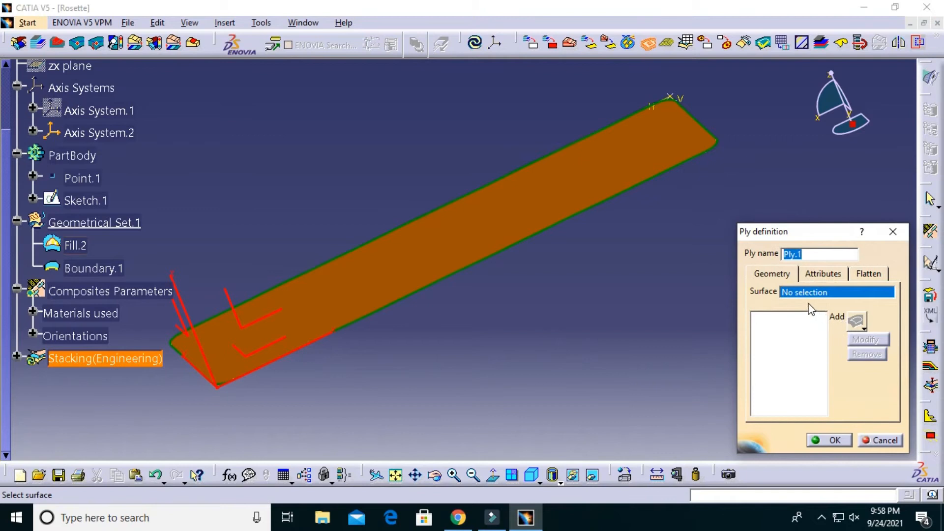
{"action": "left_click", "coordinate": [555, 218]}
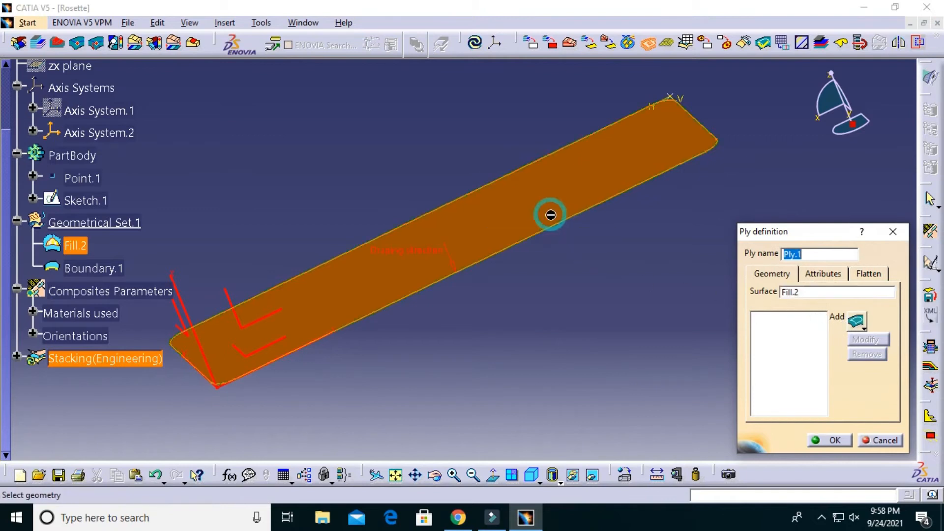
{"action": "left_click", "coordinate": [856, 321]}
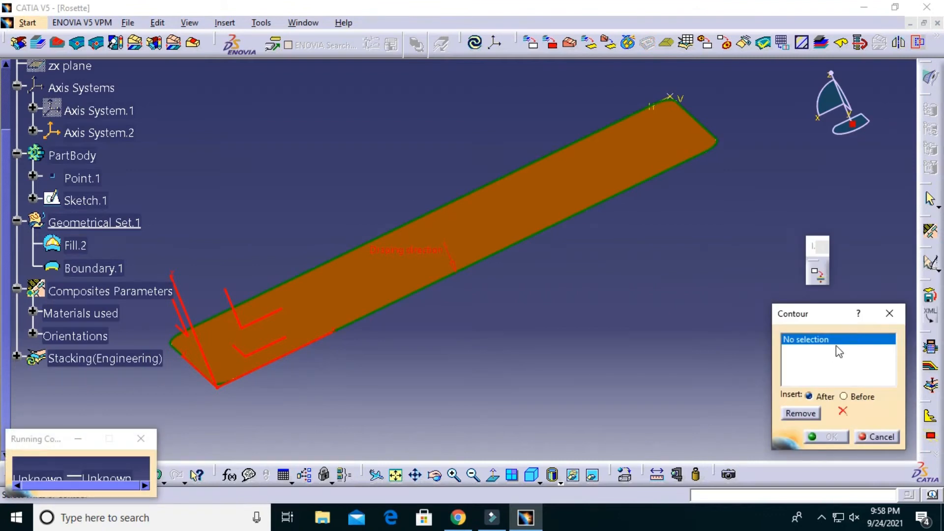
{"action": "left_click", "coordinate": [609, 198]}
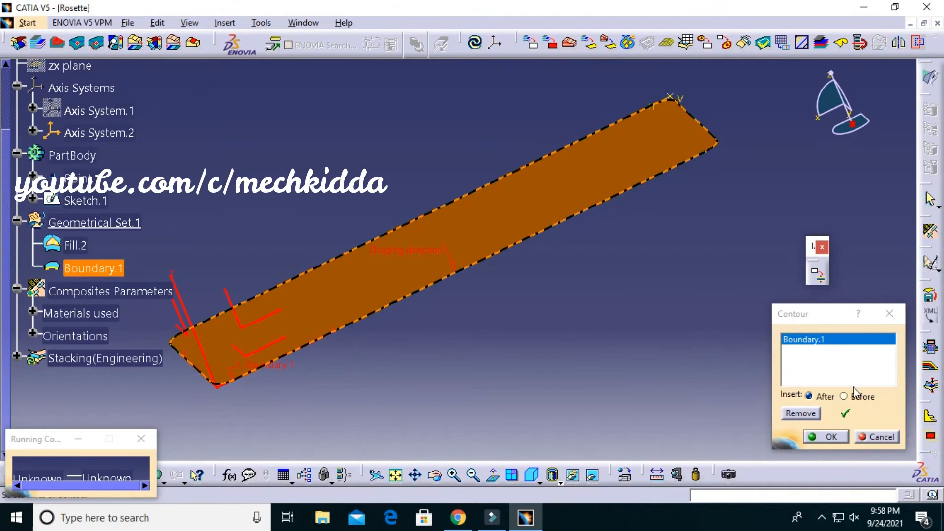
{"action": "left_click", "coordinate": [831, 437]}
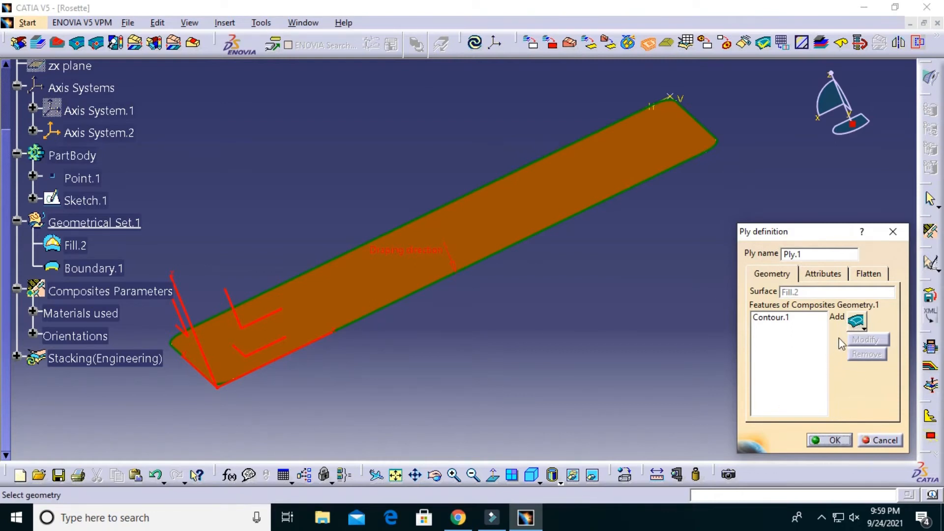
- Set the ply's material to KEVLAR4 and its direction to 0, then create the ply
{"action": "left_click", "coordinate": [777, 317]}
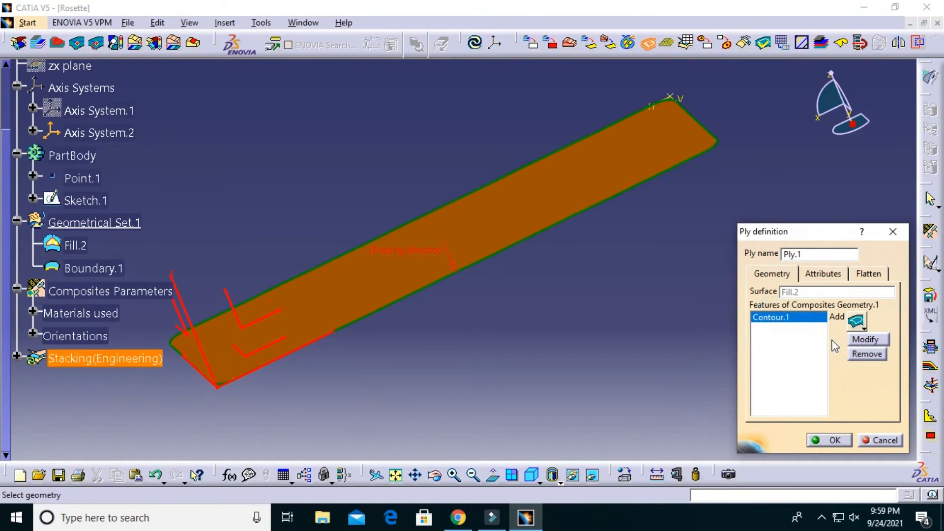
{"action": "left_click", "coordinate": [835, 274]}
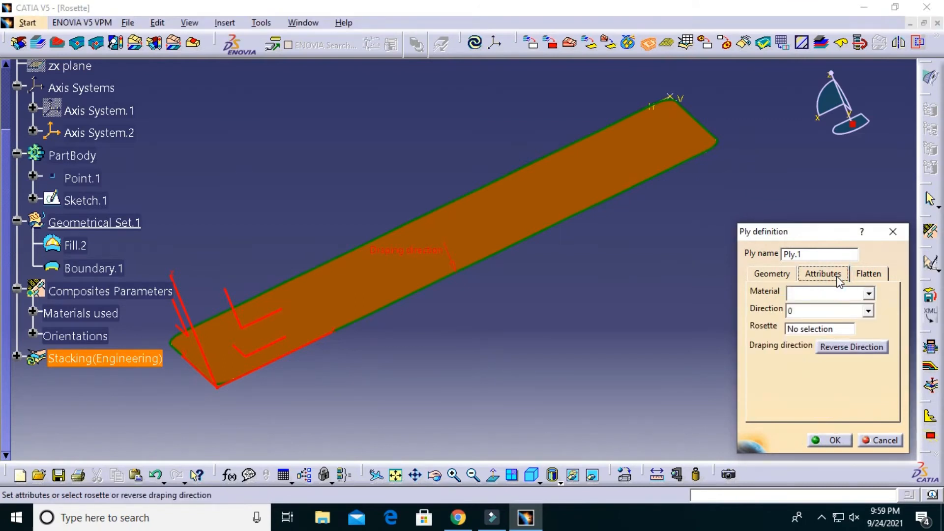
{"action": "left_click", "coordinate": [868, 294]}
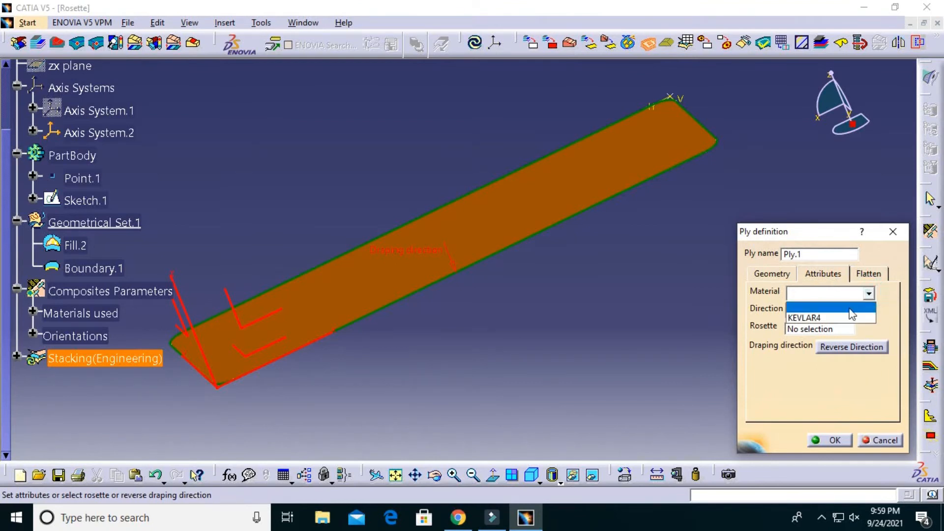
{"action": "left_click", "coordinate": [847, 317]}
{"action": "left_click", "coordinate": [867, 310]}
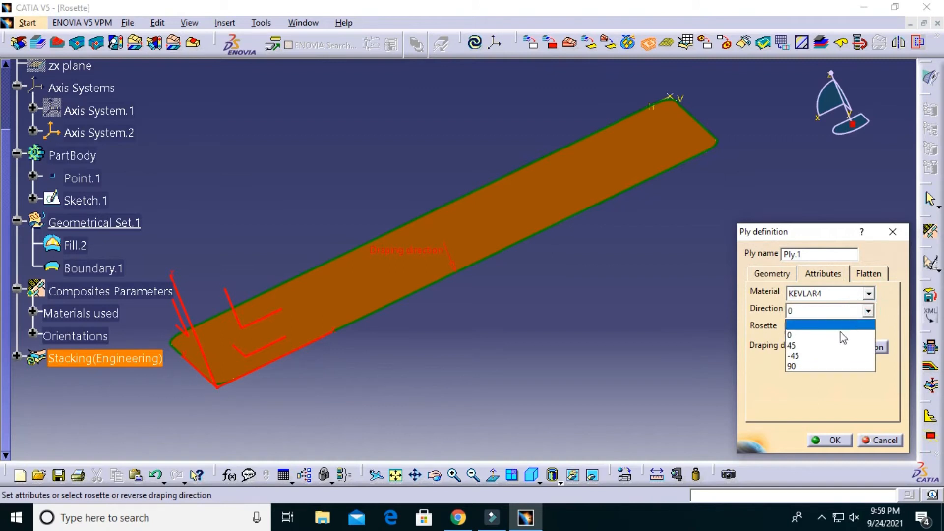
{"action": "left_click", "coordinate": [838, 335]}
{"action": "left_click", "coordinate": [868, 274]}
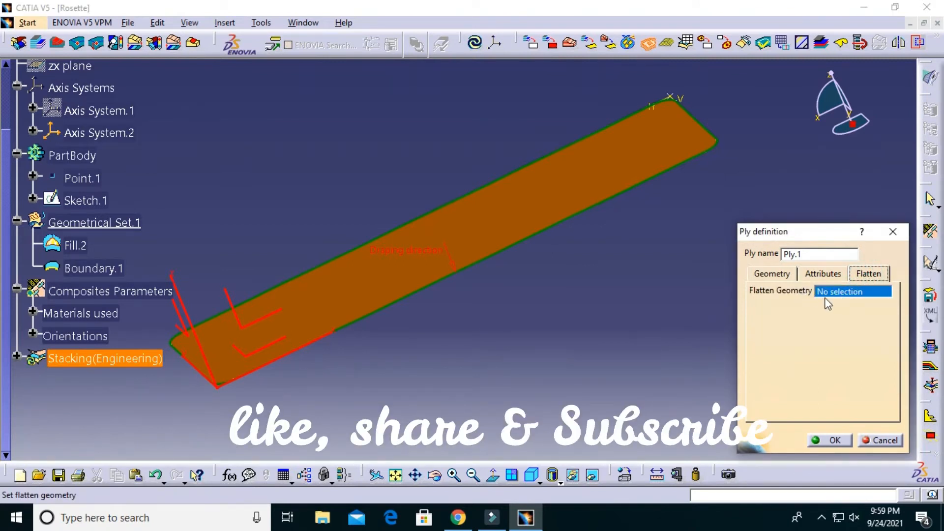
{"action": "left_click", "coordinate": [789, 276]}
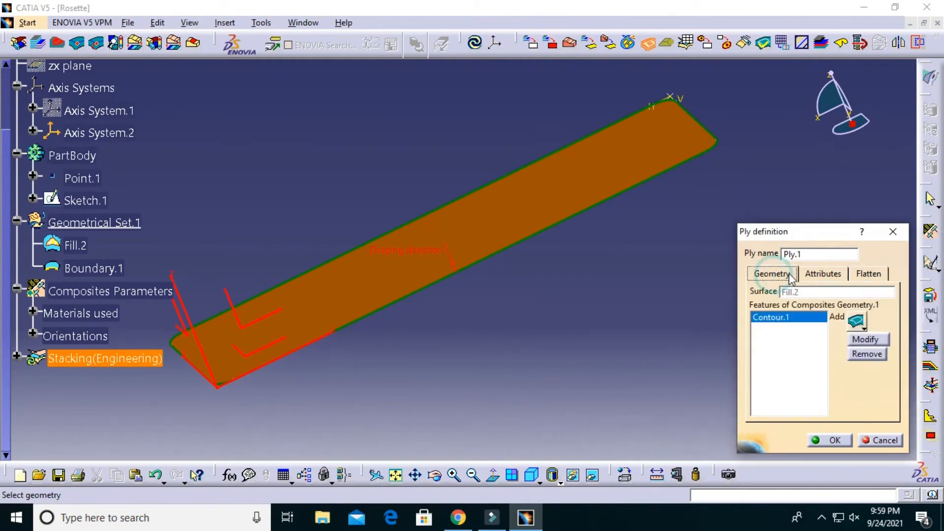
{"action": "left_click", "coordinate": [841, 439]}
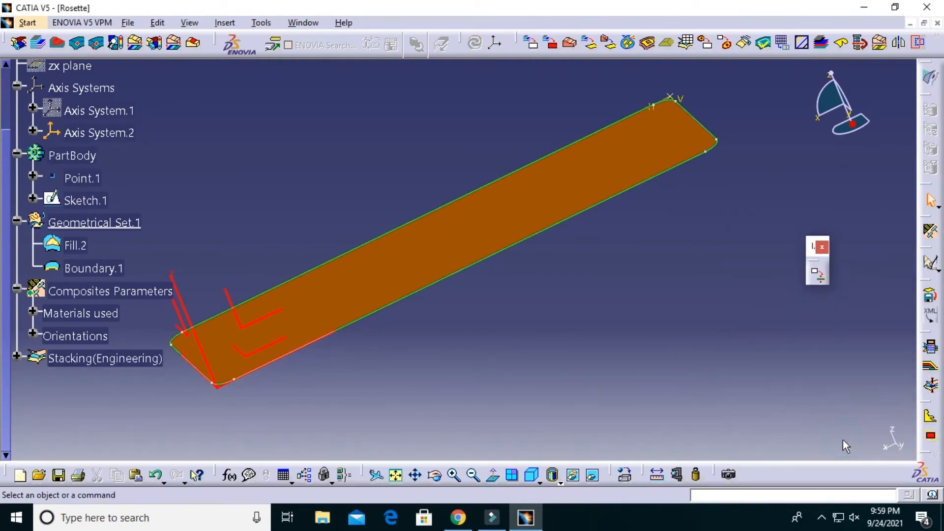
- Expand Stacking(Engineering) down to the ply's contents and check its entries in the Interactive Ply Table
{"action": "left_click", "coordinate": [18, 357]}
{"action": "scroll", "coordinate": [169, 362], "scroll_direction": "down", "scroll_amount": 1}
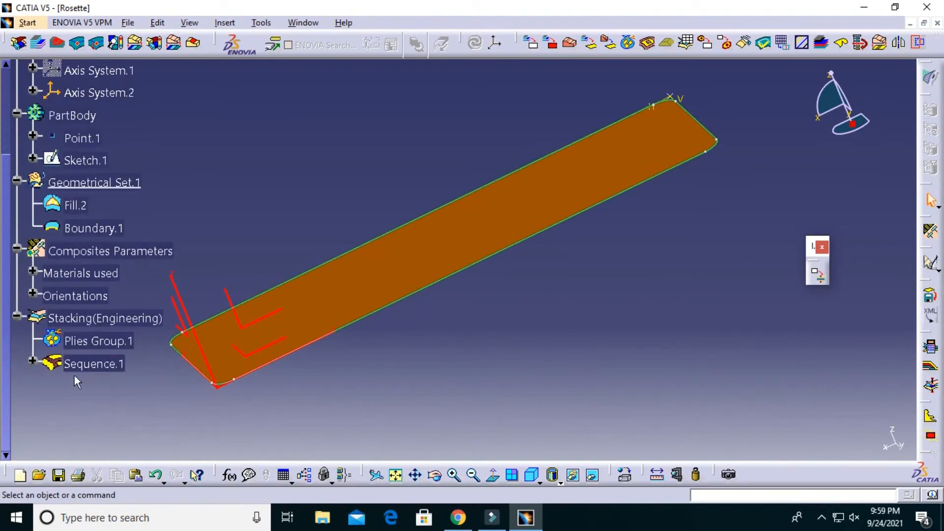
{"action": "left_click", "coordinate": [33, 360]}
{"action": "left_click", "coordinate": [49, 385]}
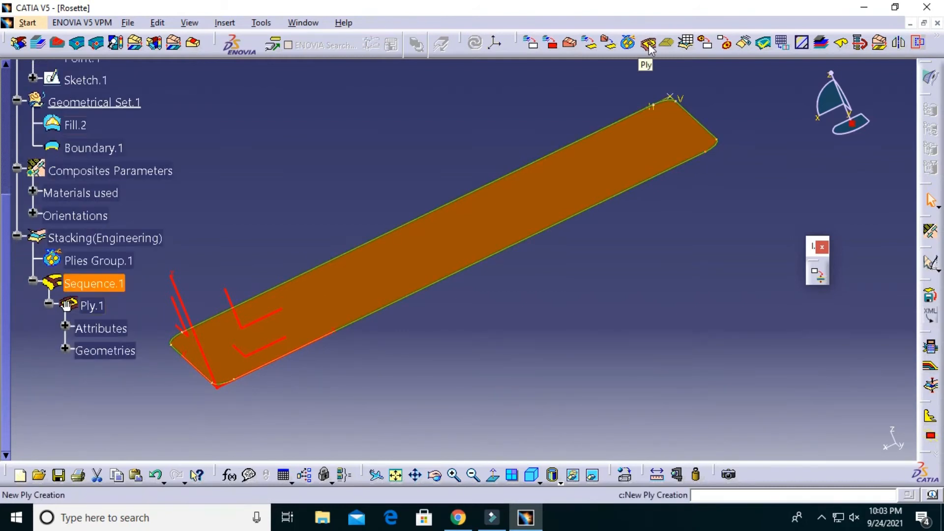
{"action": "left_click", "coordinate": [684, 43]}
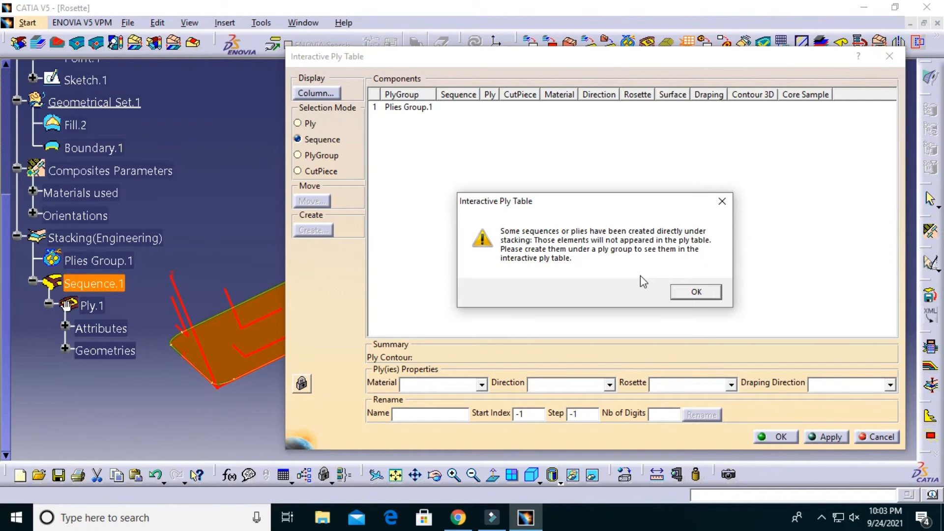
{"action": "left_click", "coordinate": [695, 293]}
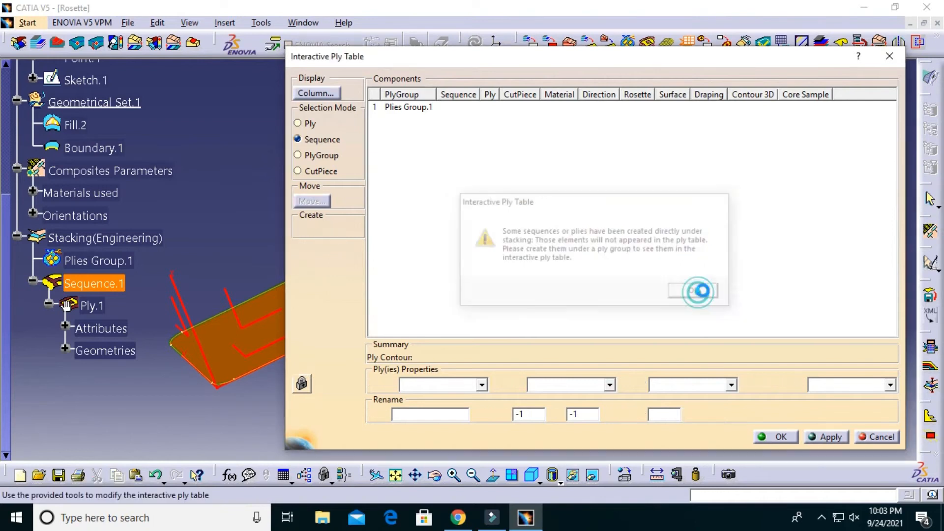
{"action": "left_click", "coordinate": [894, 62]}
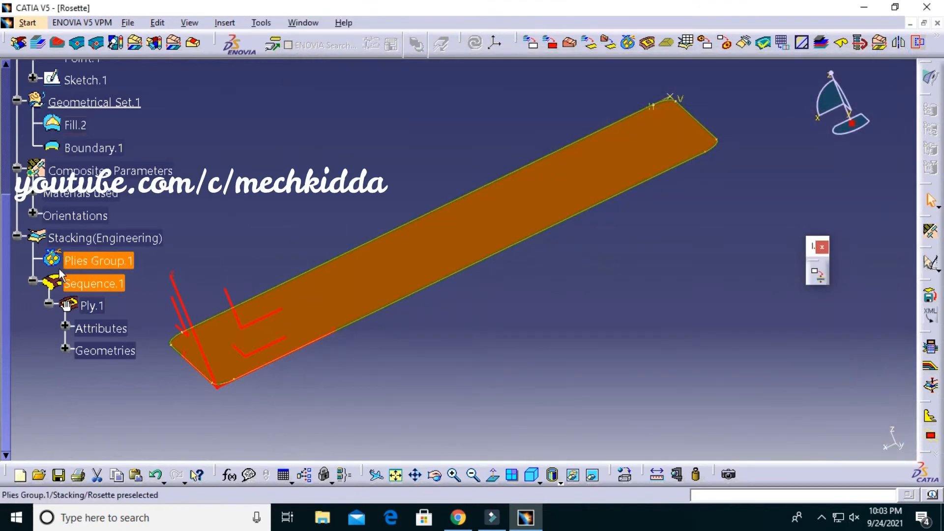
- Copy Sequence.1 into Plies Group.1, then delete the original sequence directly under Stacking(Engineering)
{"action": "right_click", "coordinate": [91, 285]}
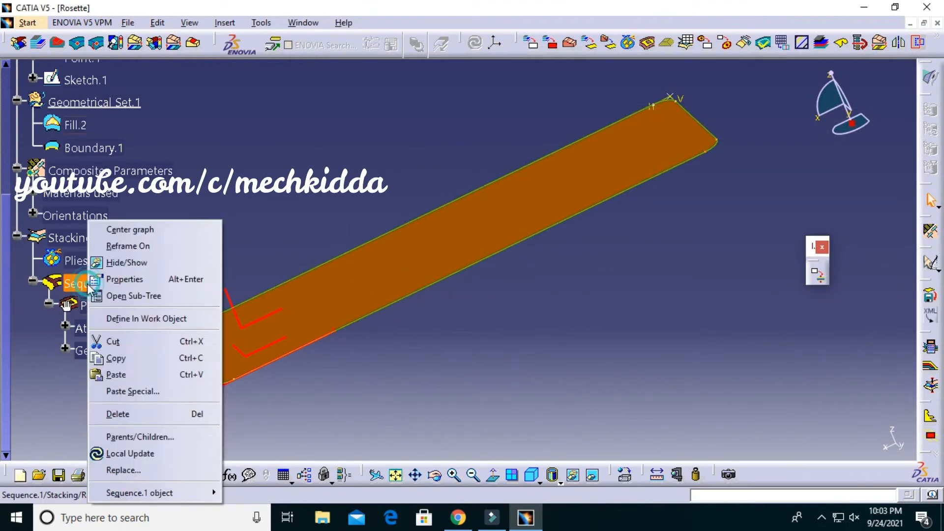
{"action": "left_click", "coordinate": [143, 365]}
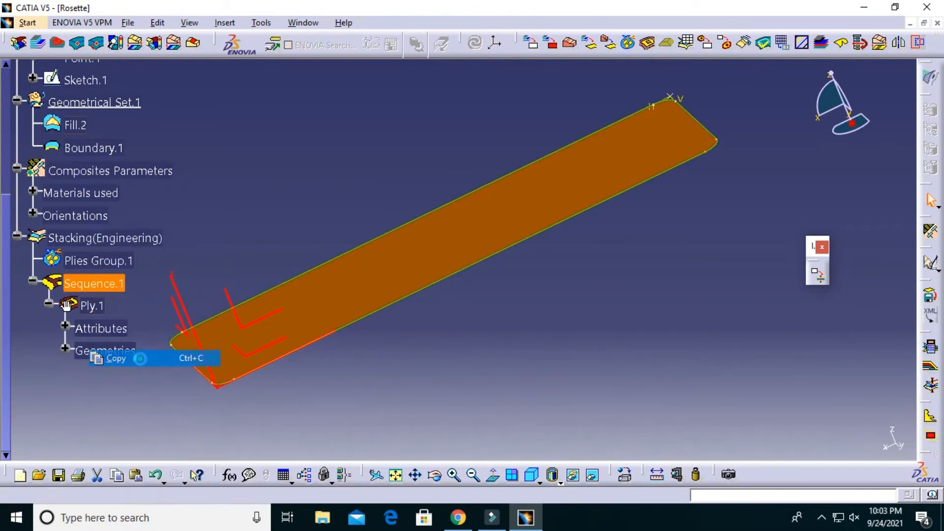
{"action": "right_click", "coordinate": [102, 262]}
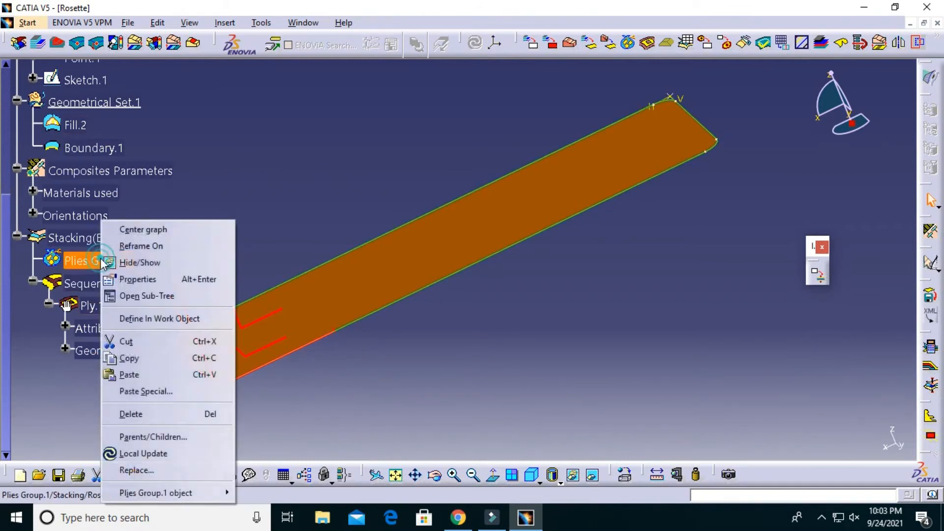
{"action": "left_click", "coordinate": [150, 373]}
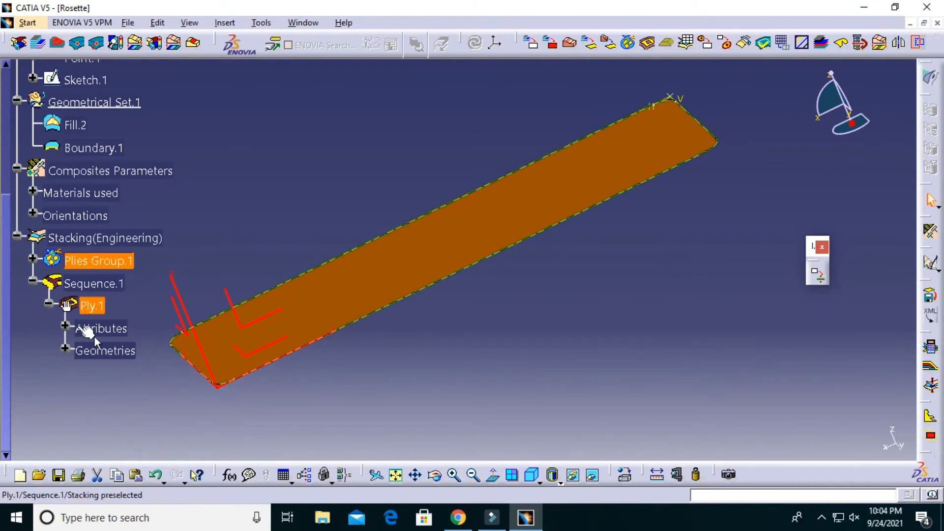
{"action": "left_click", "coordinate": [33, 258]}
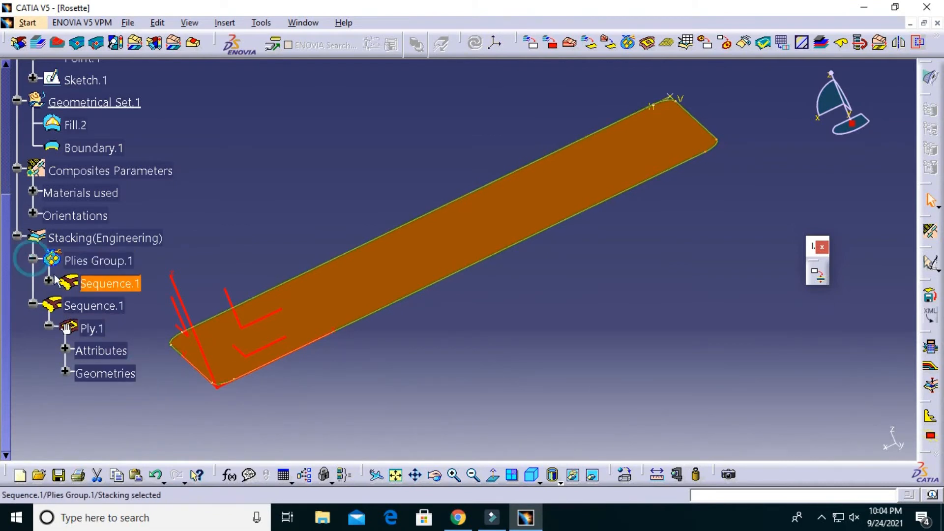
{"action": "right_click", "coordinate": [86, 312]}
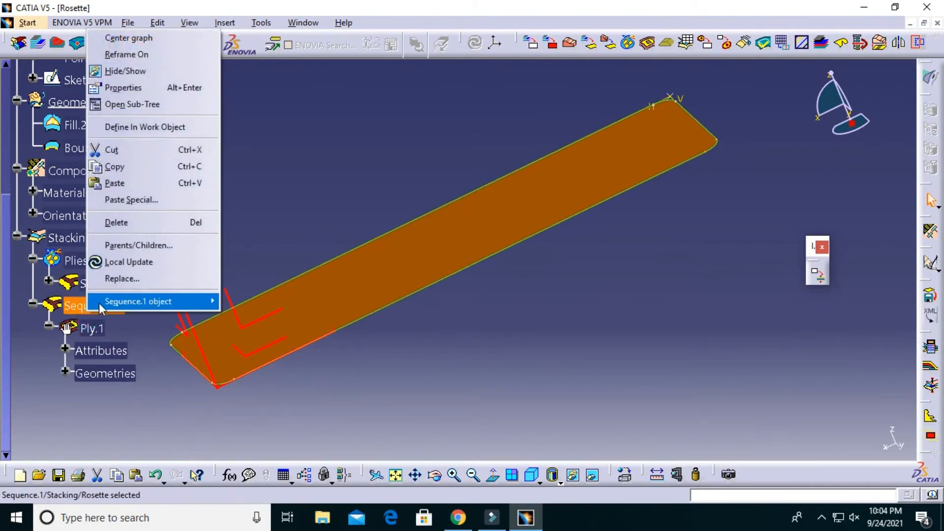
{"action": "left_click", "coordinate": [133, 224]}
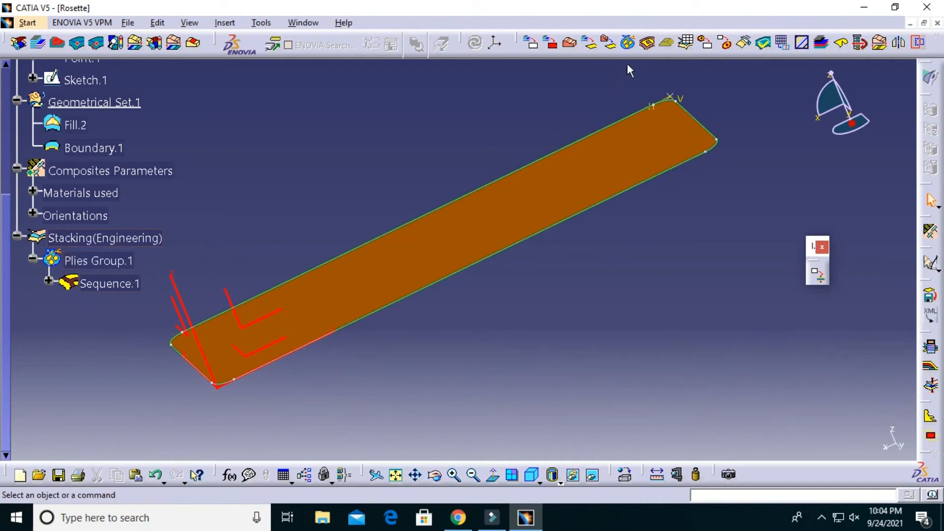
- Review the Plies Group.1 entry in the Interactive Ply Table
{"action": "left_click", "coordinate": [685, 45]}
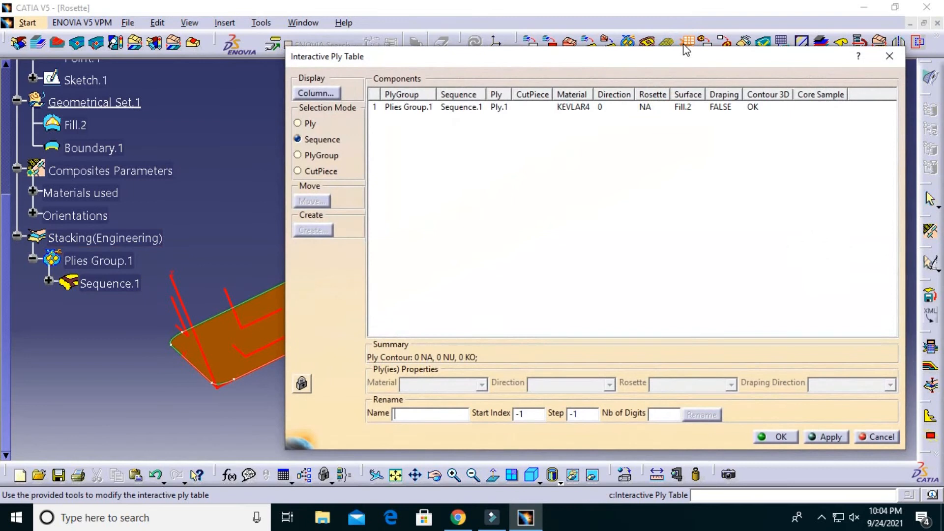
{"action": "left_click", "coordinate": [414, 108]}
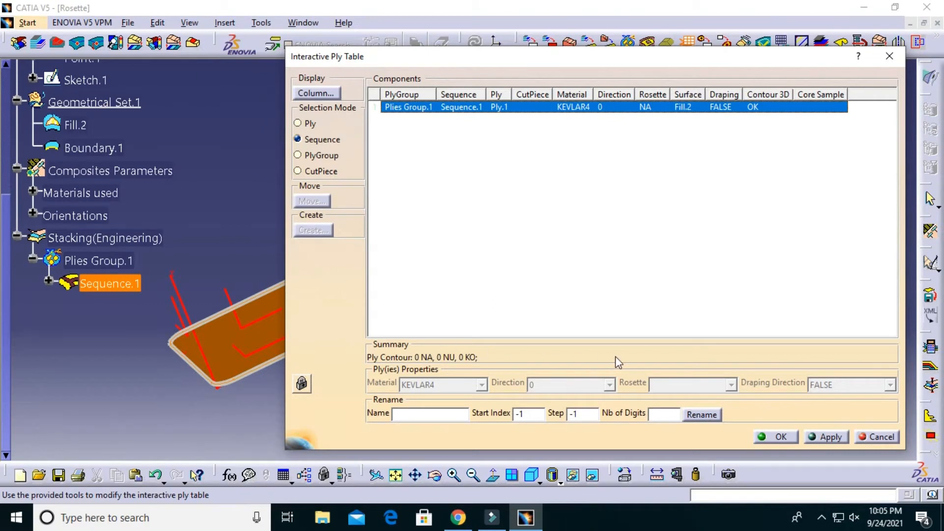
{"action": "left_click", "coordinate": [780, 436]}
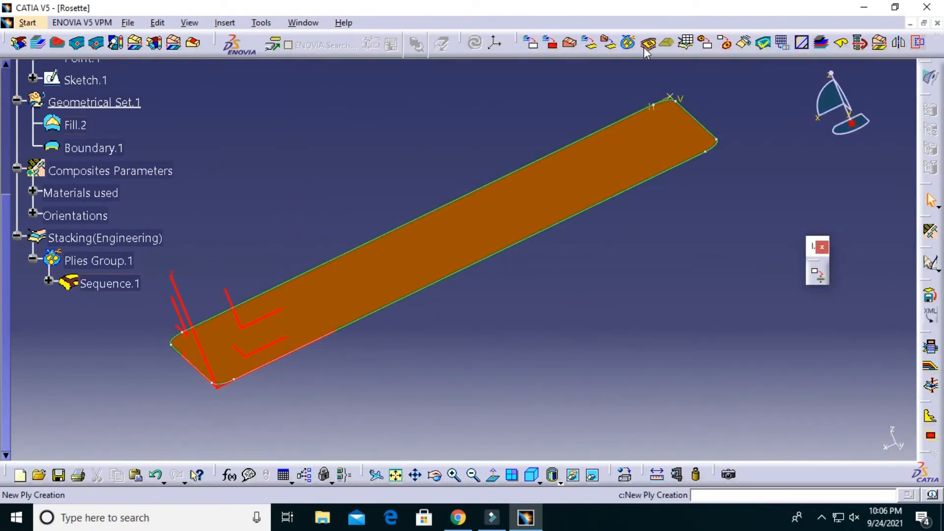
- Select the Plies Group.1 row in the Interactive Ply Table and unlock ply attribute modification
{"action": "left_click", "coordinate": [687, 42]}
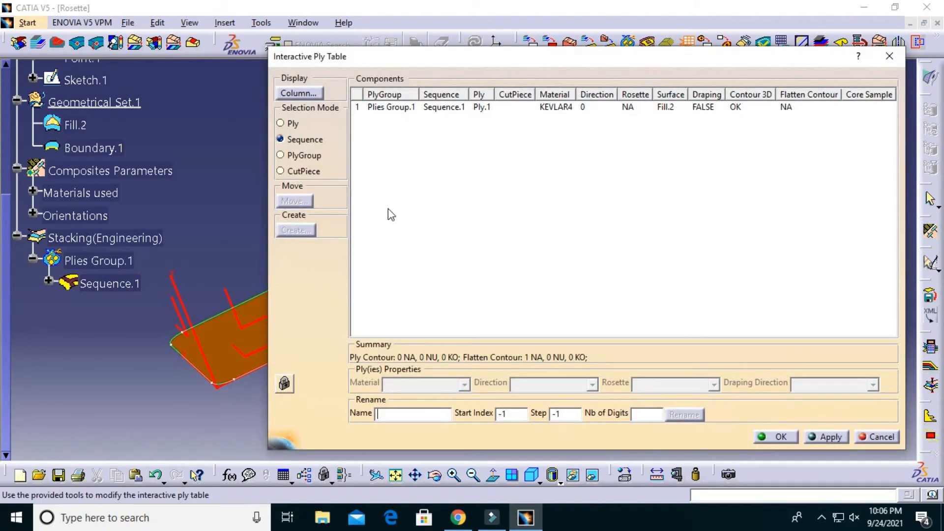
{"action": "left_click", "coordinate": [401, 113]}
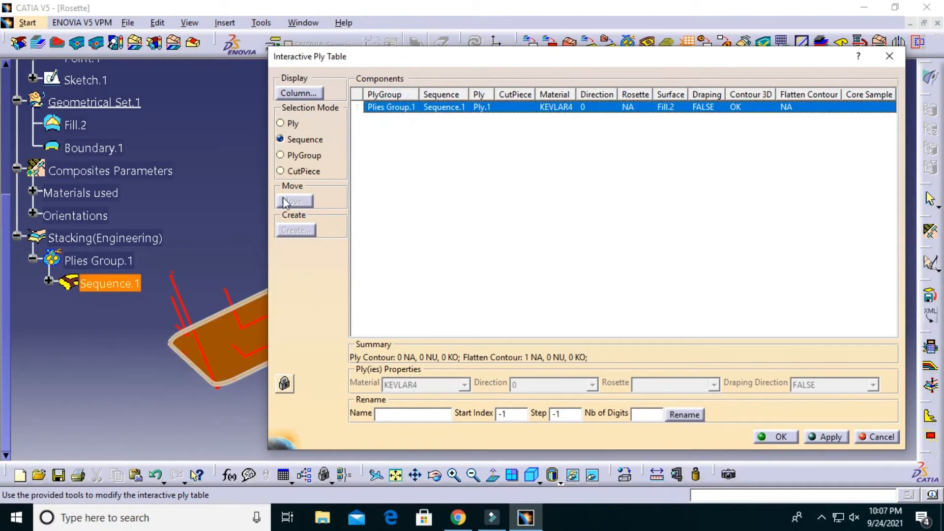
{"action": "left_click", "coordinate": [284, 383]}
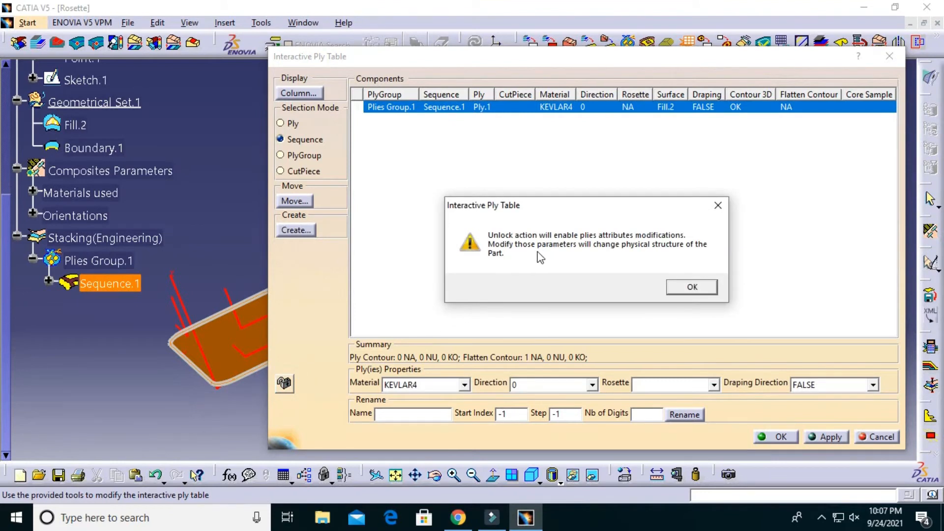
{"action": "left_click", "coordinate": [694, 289]}
- Create four more plies in the group, each in a new sequence at line 1, and accept the ply table
{"action": "left_click", "coordinate": [298, 231]}
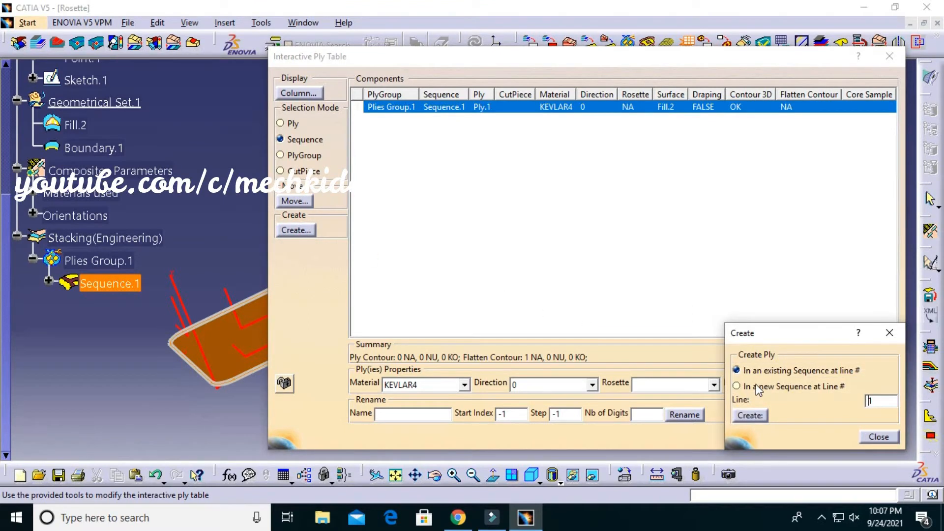
{"action": "left_click", "coordinate": [757, 387]}
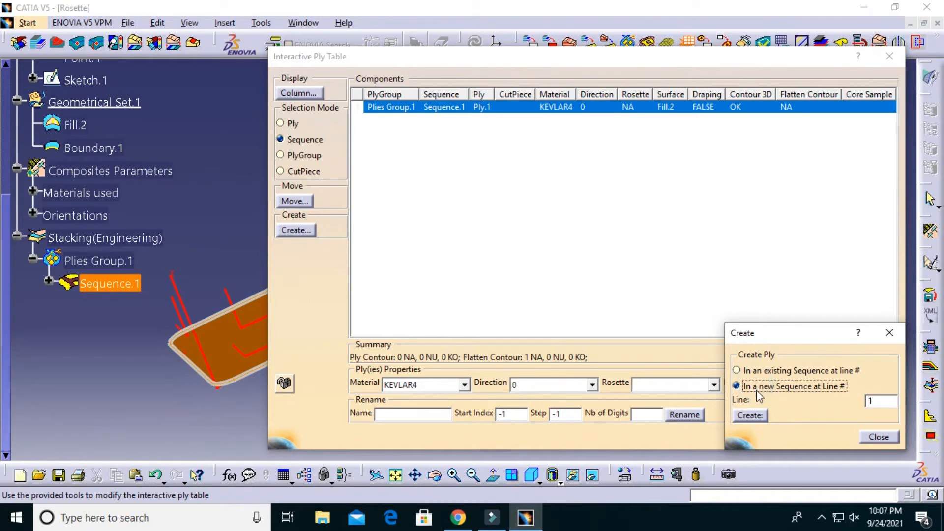
{"action": "left_click", "coordinate": [762, 415]}
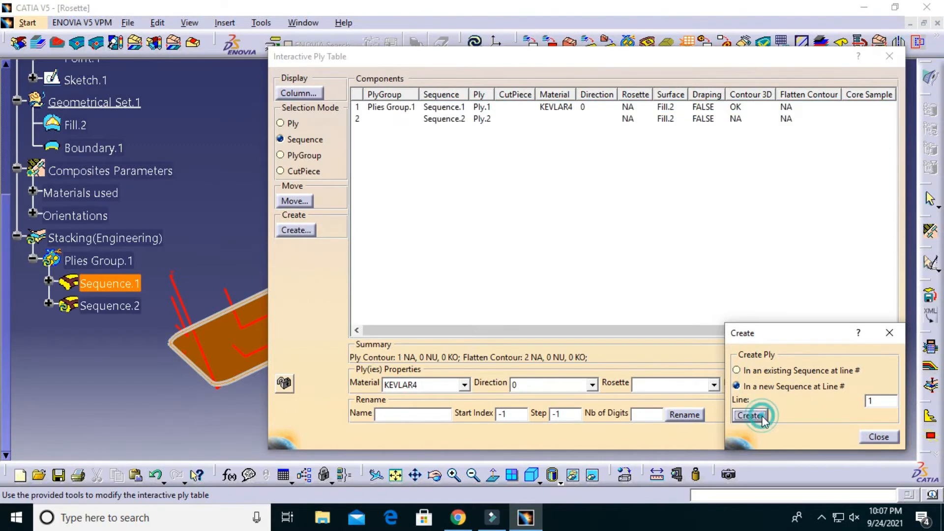
{"action": "left_click", "coordinate": [762, 416]}
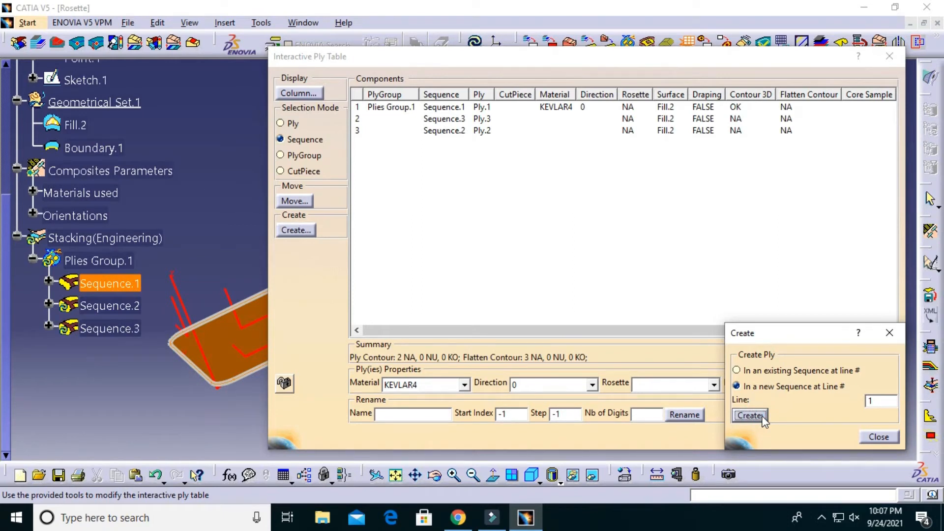
{"action": "left_click", "coordinate": [762, 415]}
{"action": "left_click", "coordinate": [762, 416]}
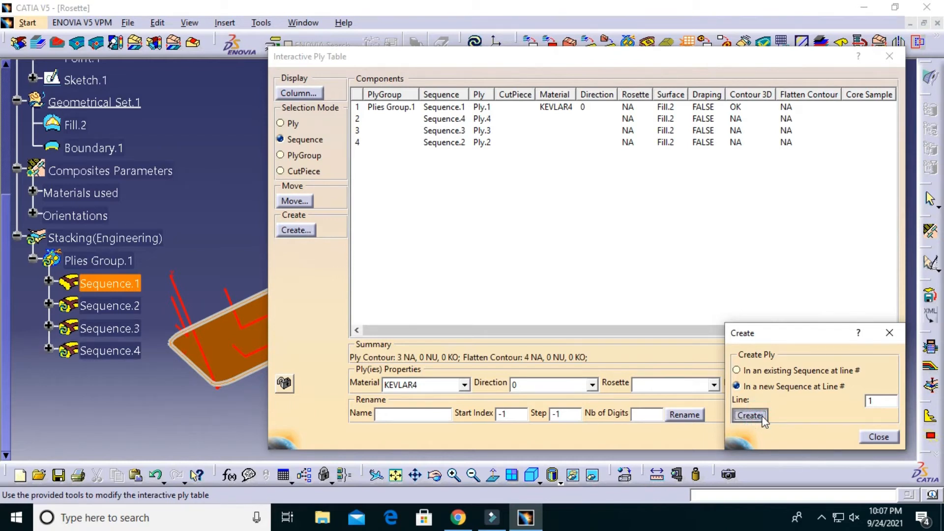
{"action": "left_click", "coordinate": [877, 437]}
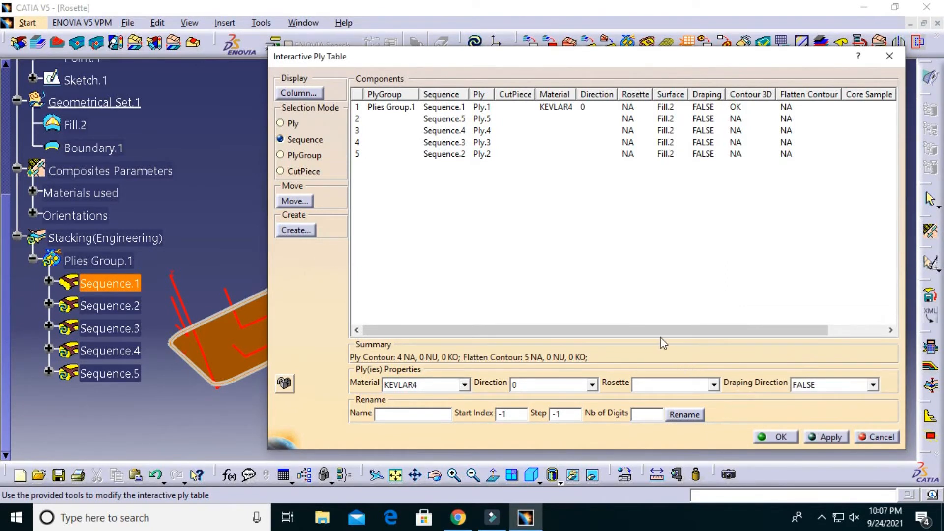
{"action": "left_click", "coordinate": [778, 436]}
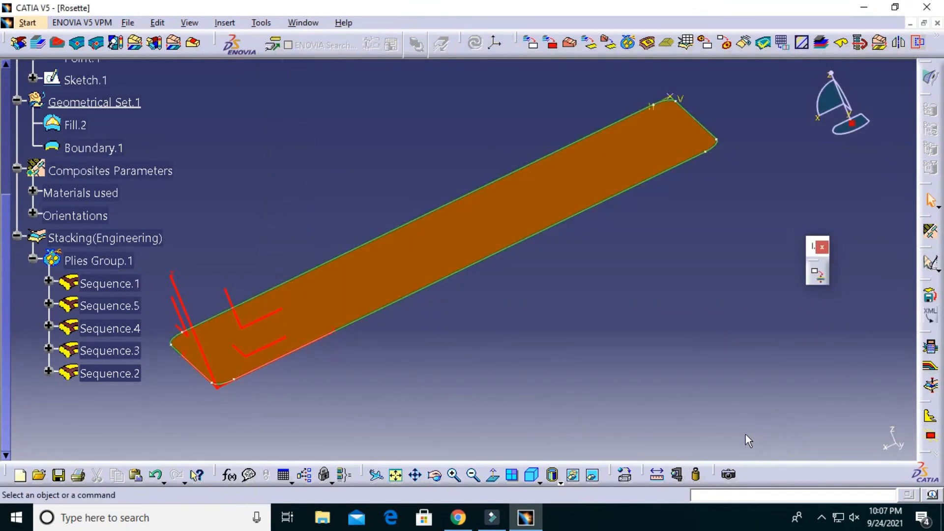
{"action": "left_click", "coordinate": [48, 280]}
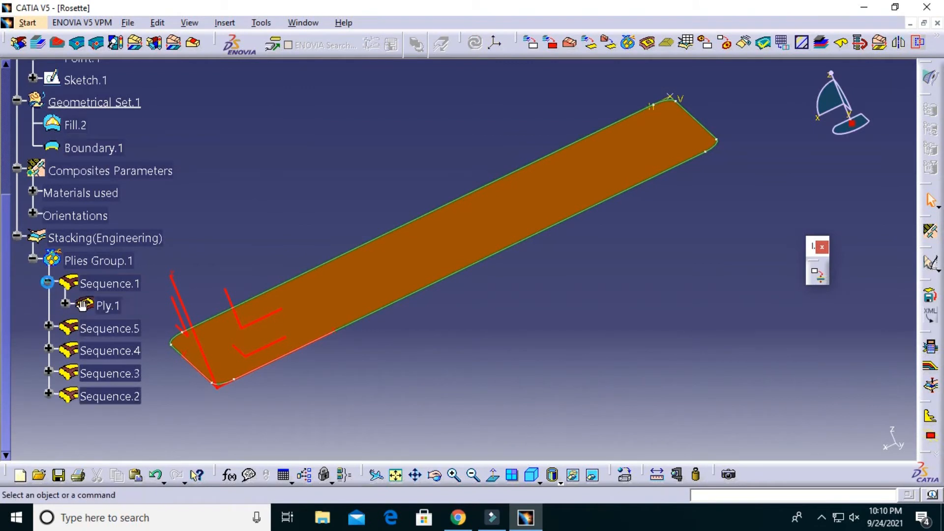
{"action": "left_click", "coordinate": [65, 304]}
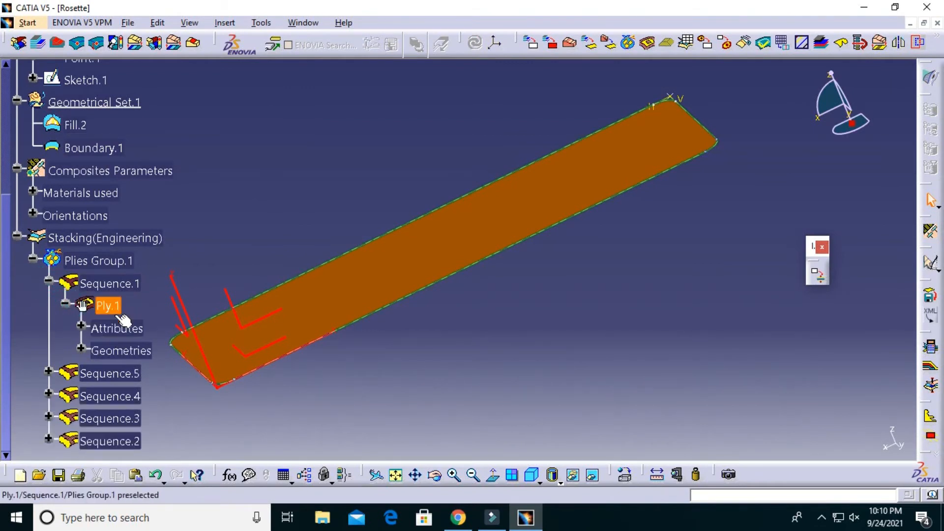
{"action": "double_click", "coordinate": [82, 306]}
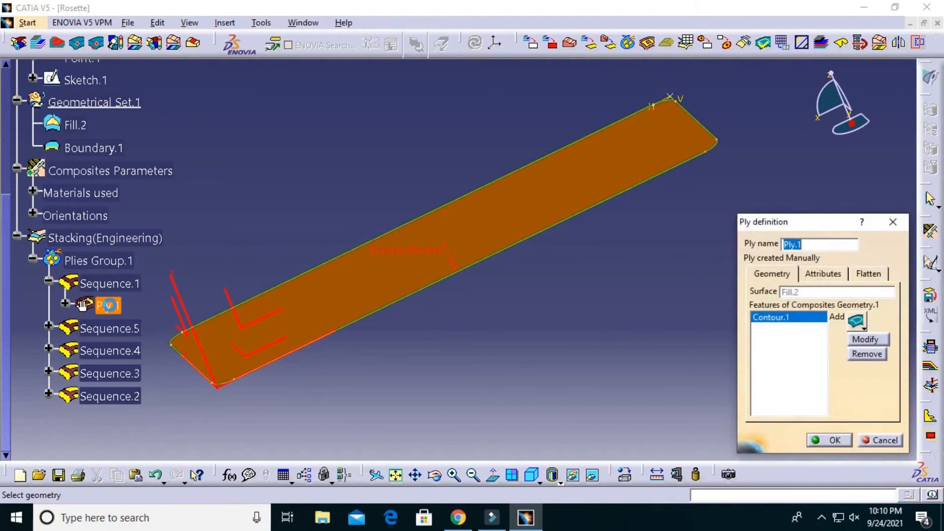
{"action": "left_click", "coordinate": [859, 325]}
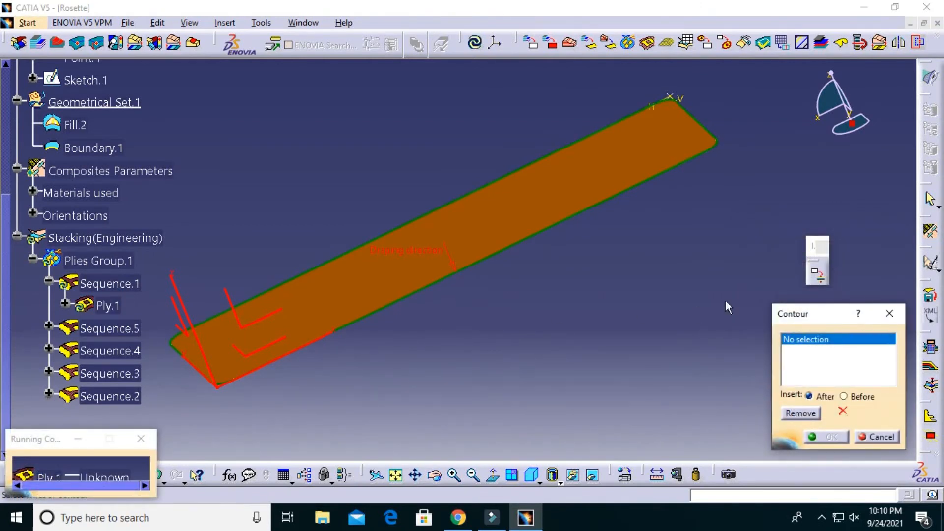
{"action": "left_click", "coordinate": [93, 147]}
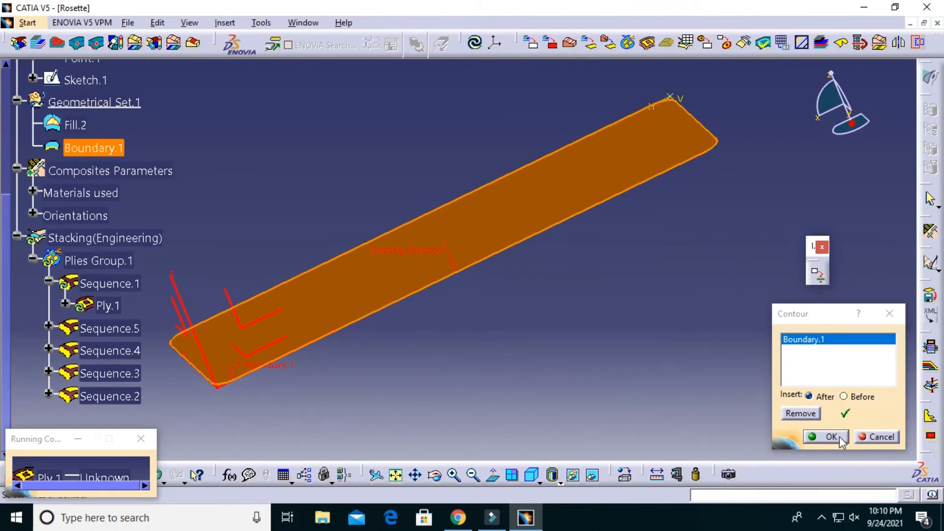
{"action": "left_click", "coordinate": [839, 436]}
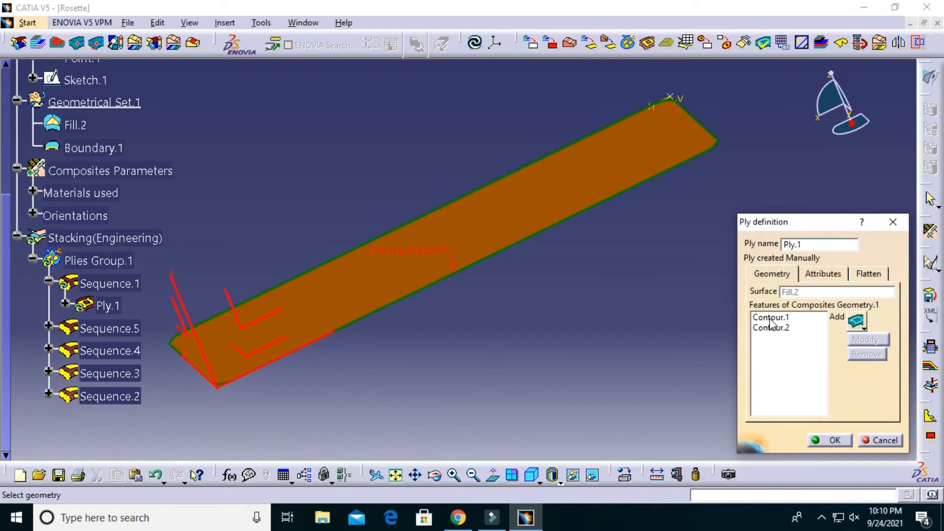
{"action": "left_click", "coordinate": [885, 441]}
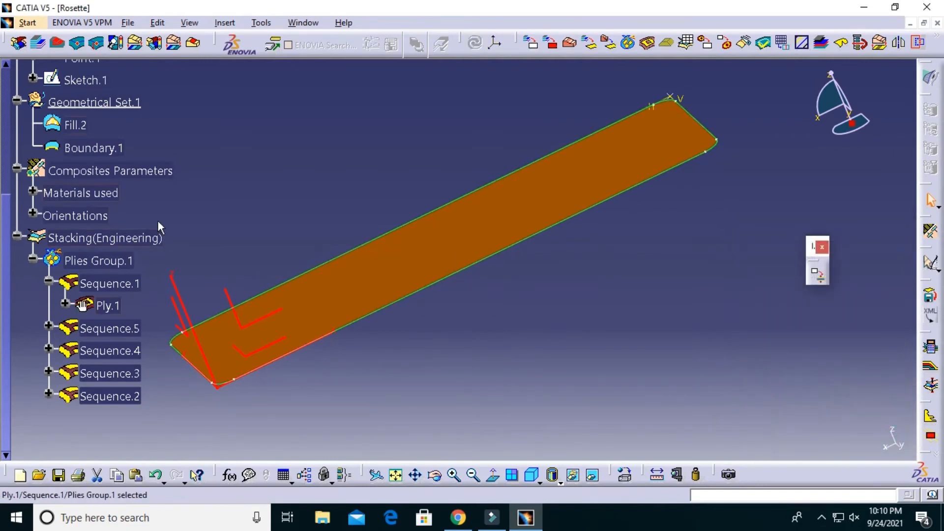
- Examine the geometry definition of Ply.1 in Sequence.1, including its surface and contour
{"action": "double_click", "coordinate": [109, 305]}
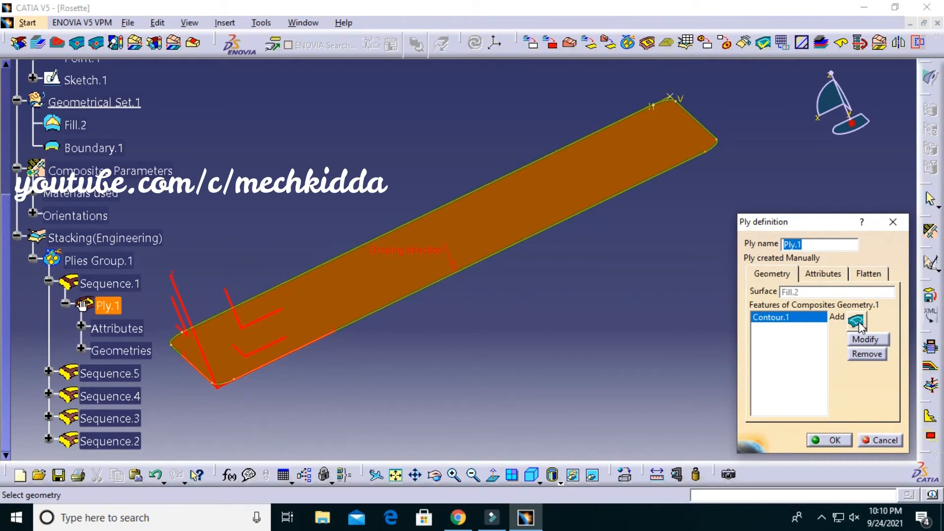
{"action": "scroll", "coordinate": [261, 219], "scroll_direction": "up", "scroll_amount": 2}
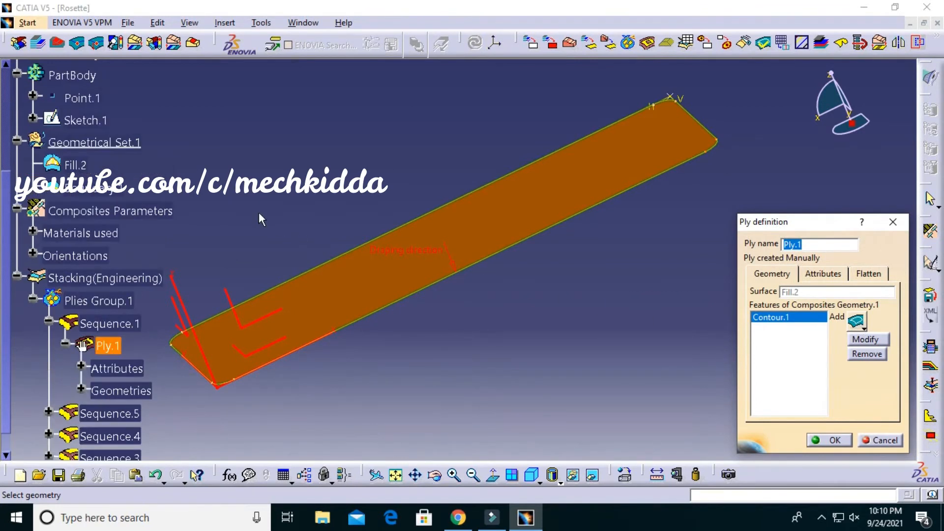
{"action": "scroll", "coordinate": [259, 213], "scroll_direction": "up", "scroll_amount": 5}
{"action": "scroll", "coordinate": [259, 213], "scroll_direction": "up", "scroll_amount": 2}
{"action": "scroll", "coordinate": [259, 213], "scroll_direction": "down", "scroll_amount": 7}
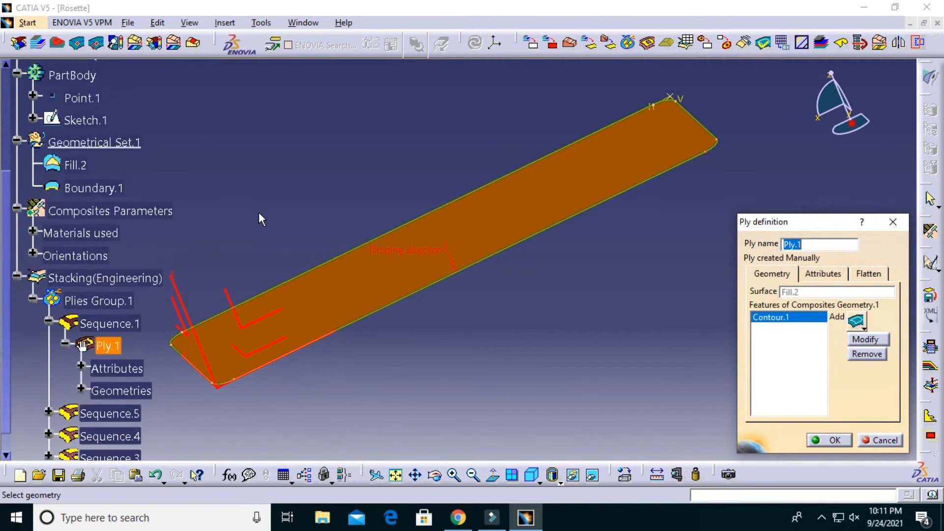
{"action": "scroll", "coordinate": [261, 218], "scroll_direction": "down", "scroll_amount": 2}
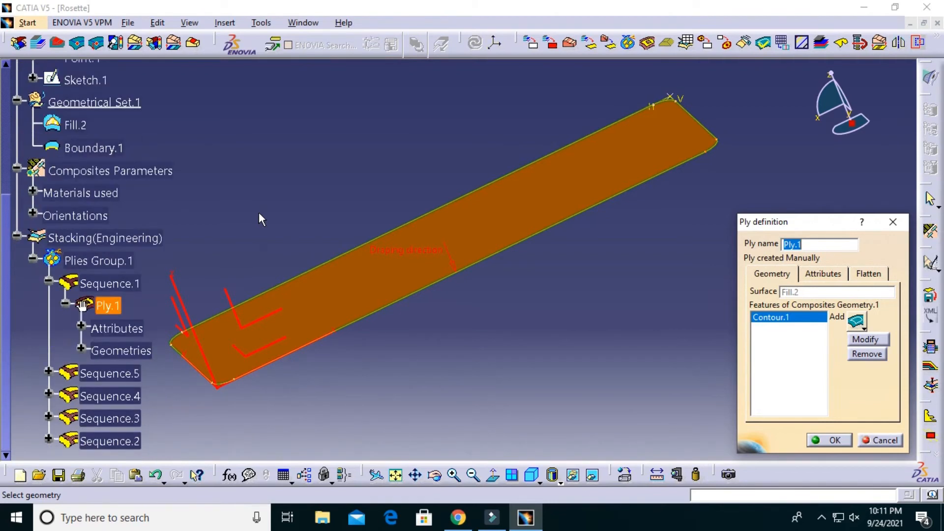
{"action": "scroll", "coordinate": [260, 214], "scroll_direction": "down", "scroll_amount": 2}
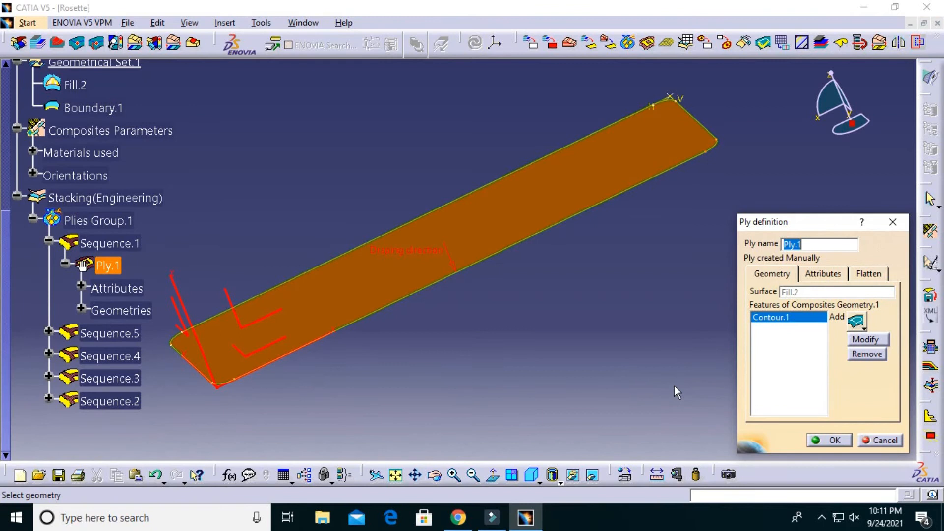
{"action": "left_click", "coordinate": [838, 441]}
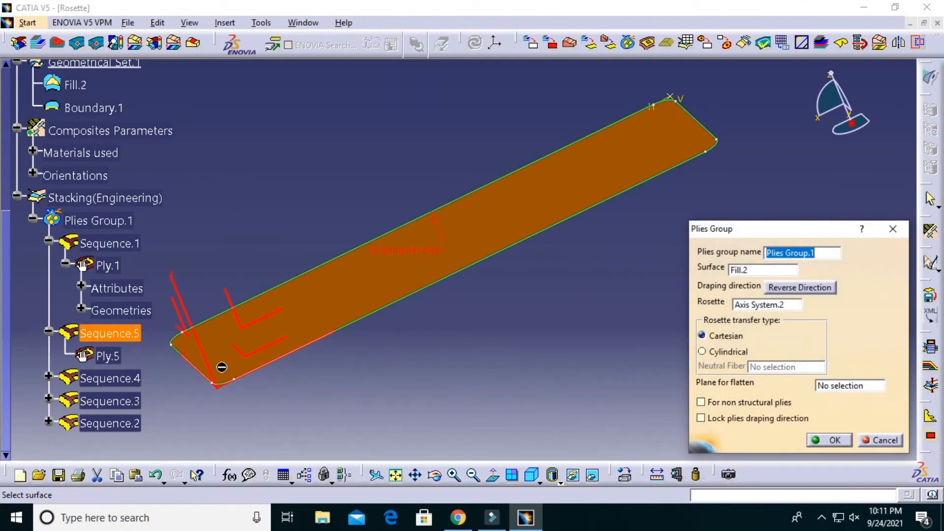
- Add a contour to Ply.5 in Sequence.5 using Boundary.1 and accept the ply definition
{"action": "left_click", "coordinate": [881, 440]}
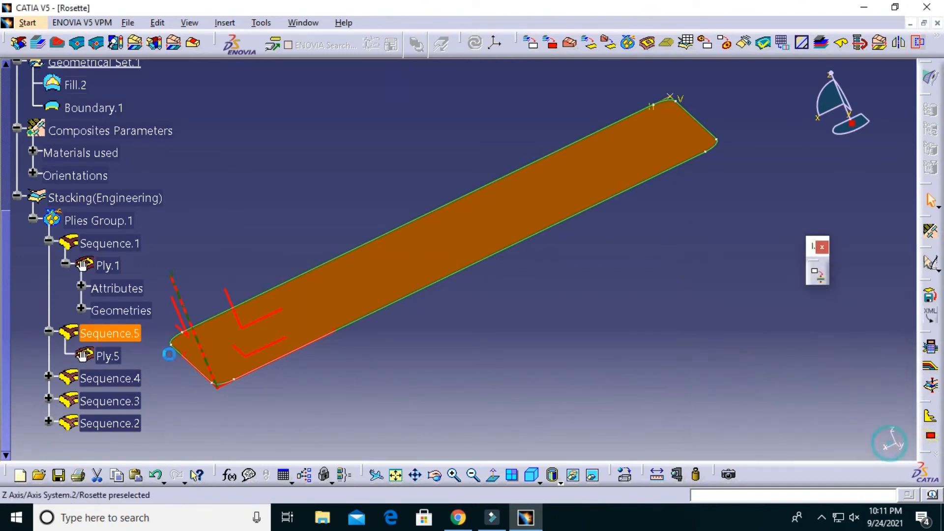
{"action": "left_click", "coordinate": [113, 357]}
{"action": "left_click", "coordinate": [856, 323]}
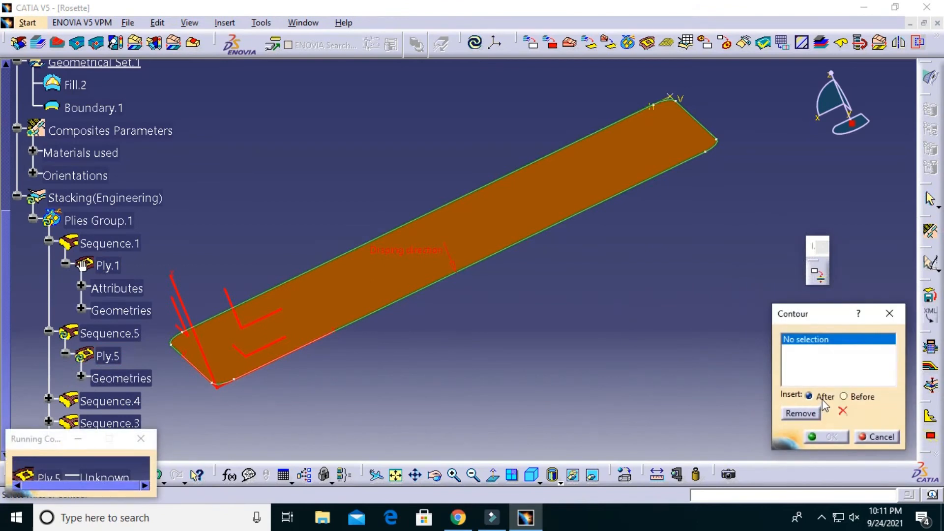
{"action": "left_click", "coordinate": [94, 109]}
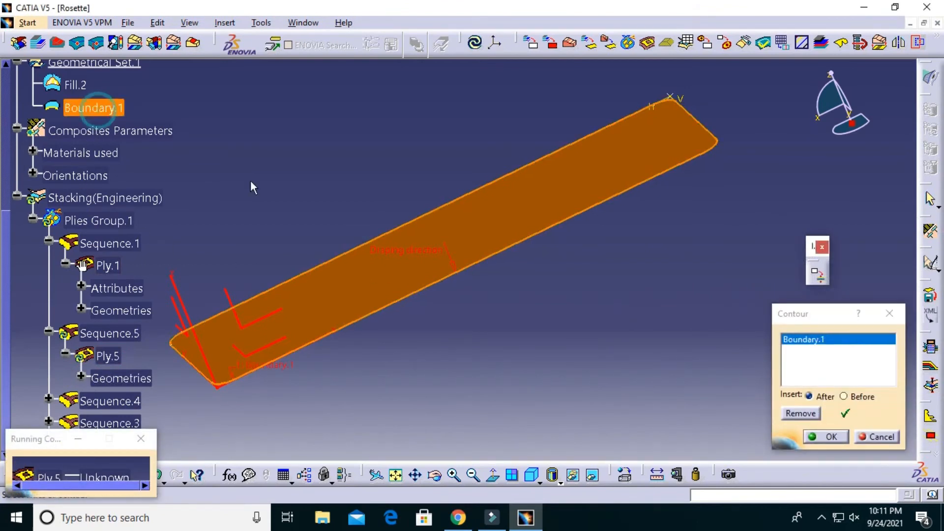
{"action": "left_click", "coordinate": [824, 436]}
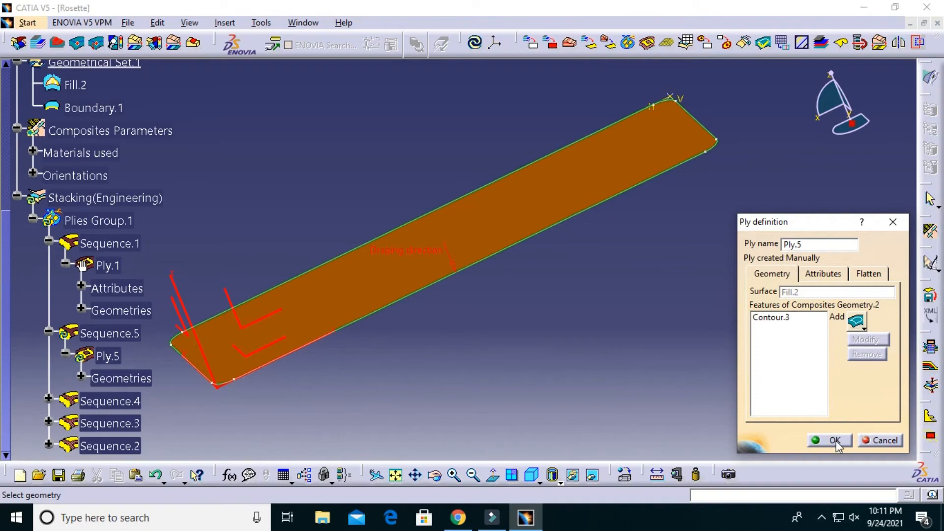
{"action": "left_click", "coordinate": [834, 442]}
- Define the contour of Ply.4 in Sequence.4 from Boundary.1 and accept the ply definition
{"action": "left_click", "coordinate": [69, 401]}
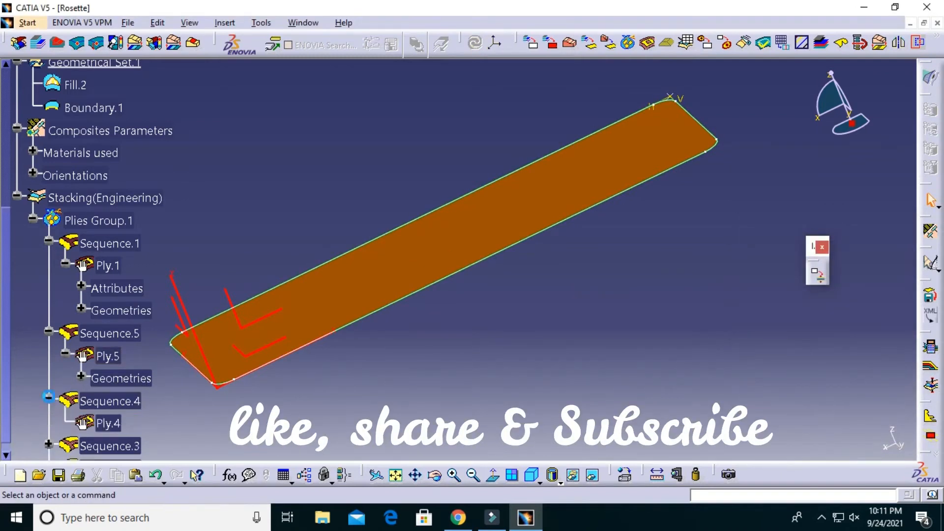
{"action": "left_click", "coordinate": [855, 321]}
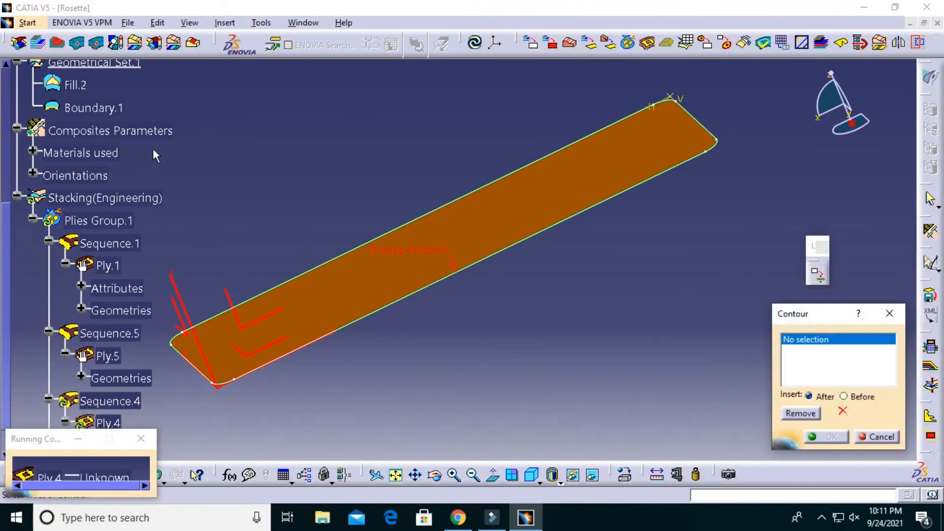
{"action": "left_click", "coordinate": [93, 108]}
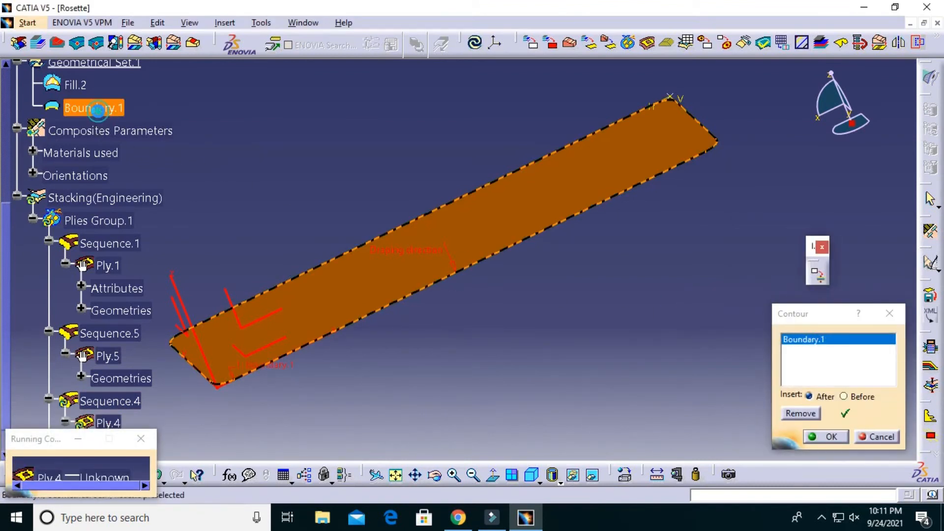
{"action": "left_click", "coordinate": [831, 439]}
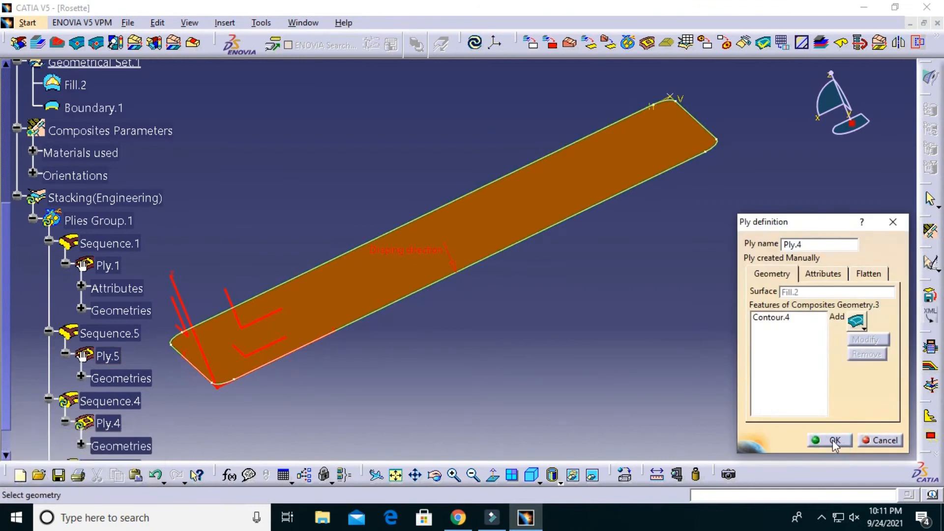
{"action": "left_click", "coordinate": [834, 441]}
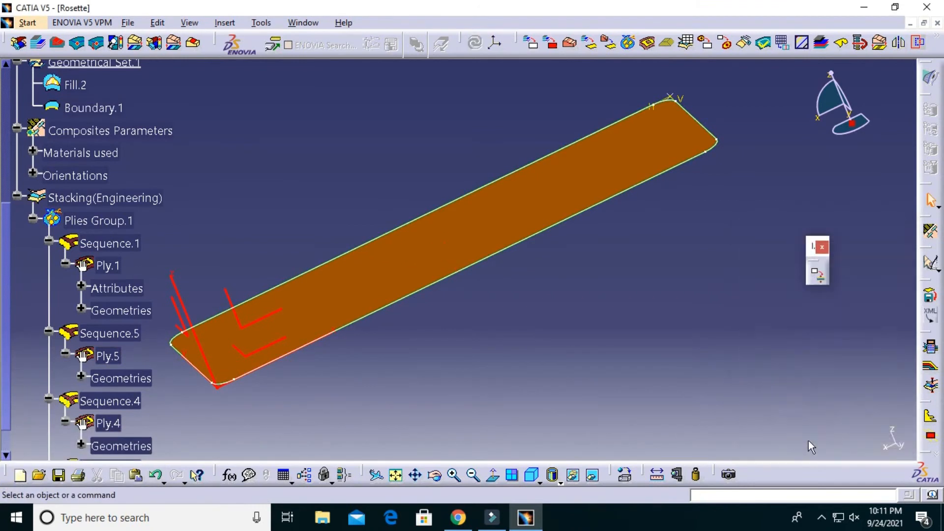
- Give Ply.3 in Sequence.3 a contour based on Boundary.1 and accept the ply definition
{"action": "scroll", "coordinate": [162, 390], "scroll_direction": "down", "scroll_amount": 2}
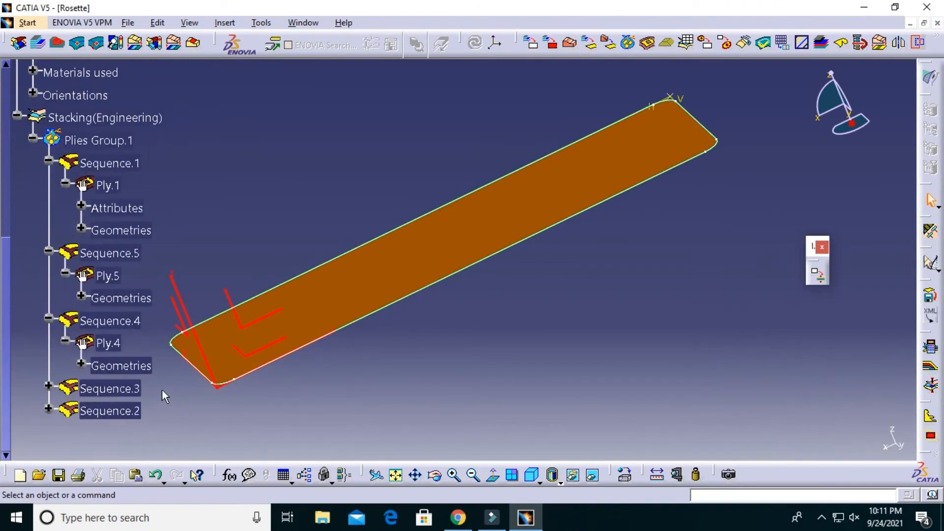
{"action": "left_click", "coordinate": [48, 386]}
{"action": "double_click", "coordinate": [108, 411]}
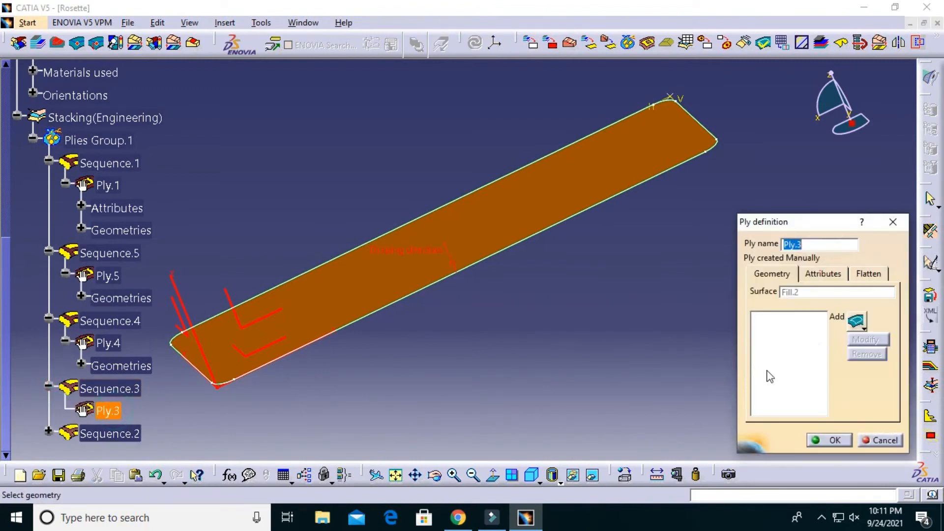
{"action": "left_click", "coordinate": [858, 321]}
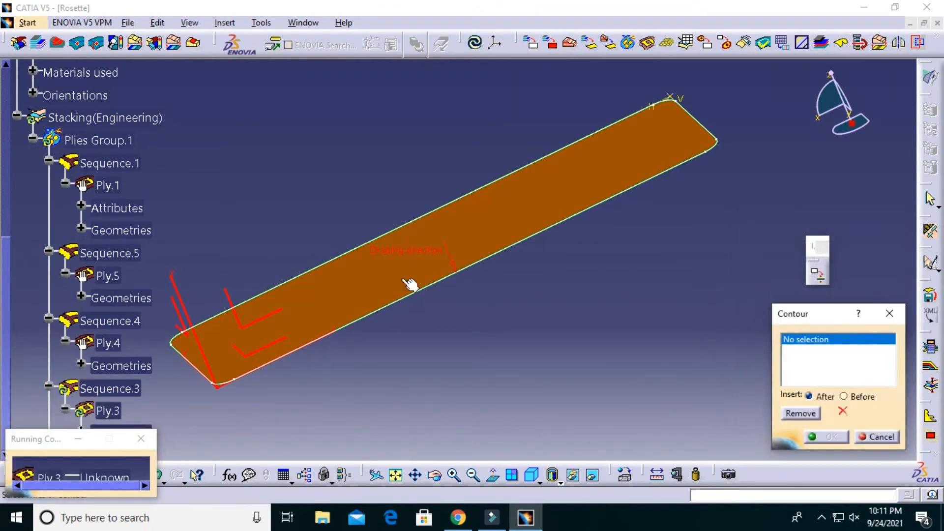
{"action": "scroll", "coordinate": [86, 160], "scroll_direction": "up", "scroll_amount": 4}
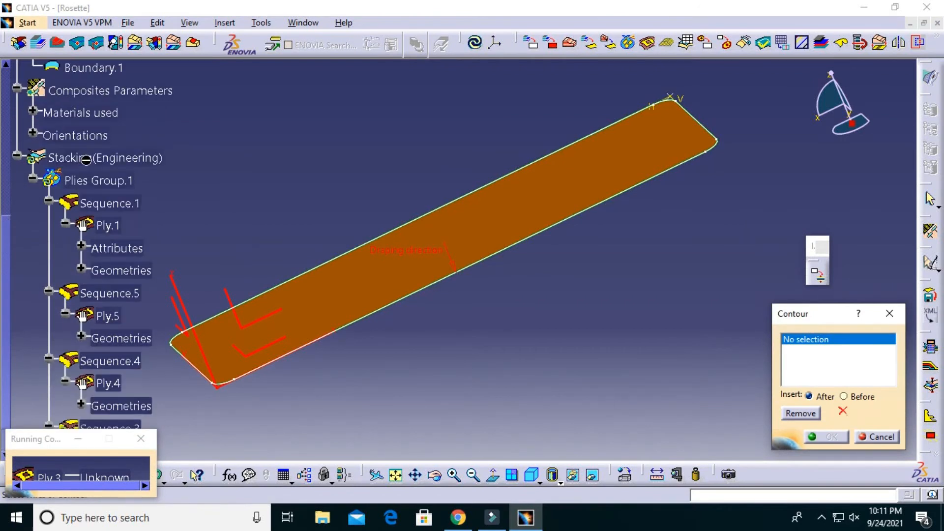
{"action": "left_click", "coordinate": [93, 108]}
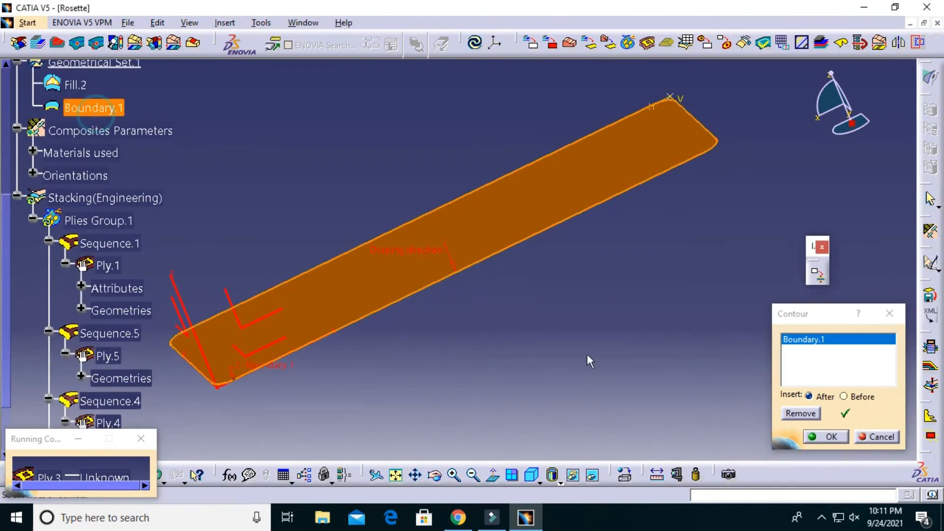
{"action": "left_click", "coordinate": [833, 436]}
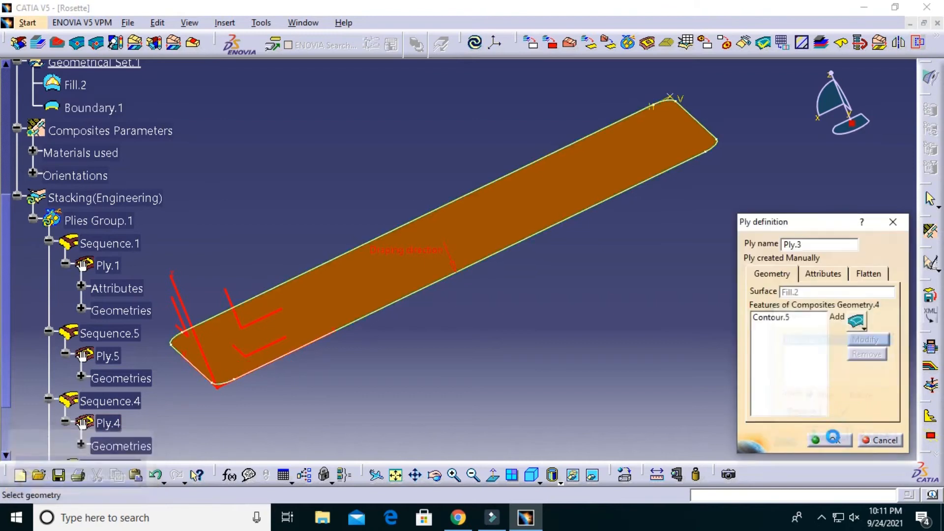
{"action": "left_click", "coordinate": [829, 440]}
- Create the contour of Ply.2 in Sequence.2 from Boundary.1 and accept the ply definition
{"action": "scroll", "coordinate": [146, 324], "scroll_direction": "down", "scroll_amount": 3}
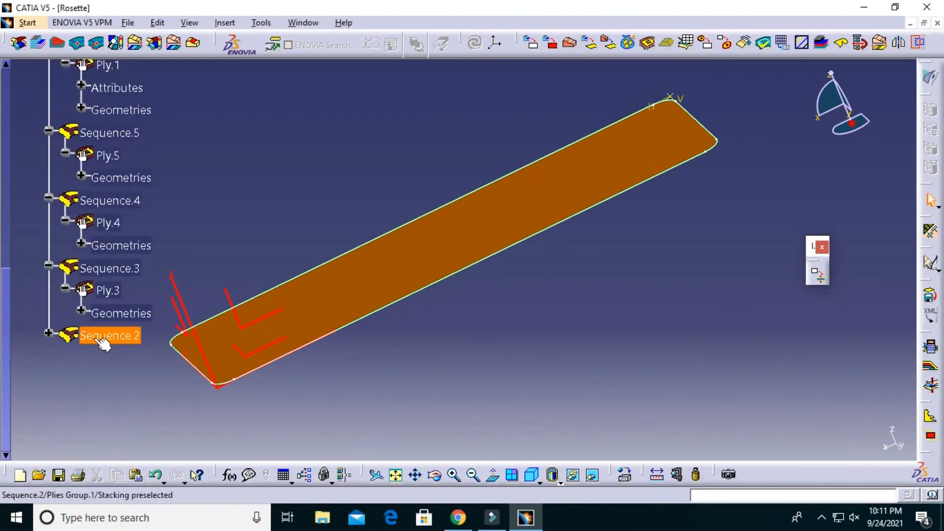
{"action": "left_click", "coordinate": [48, 333]}
{"action": "left_click", "coordinate": [107, 358]}
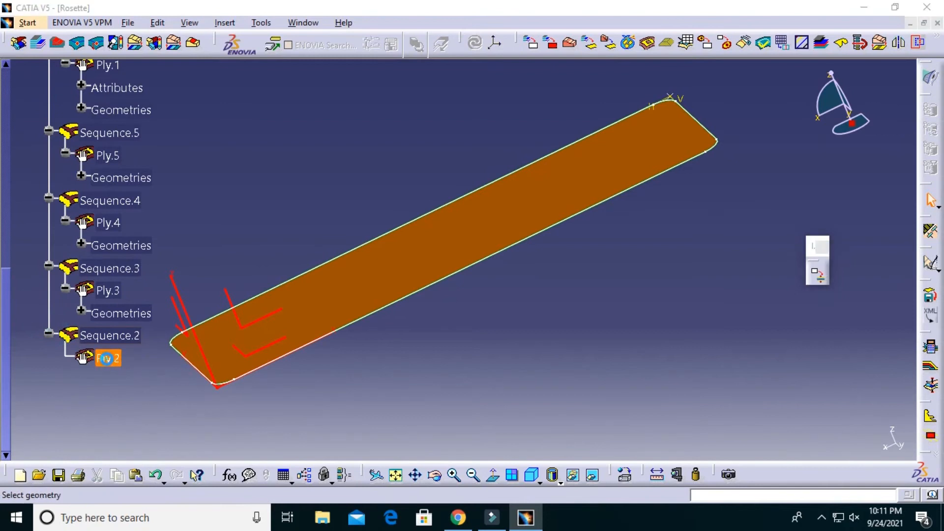
{"action": "double_click", "coordinate": [107, 358]}
{"action": "left_click", "coordinate": [858, 322]}
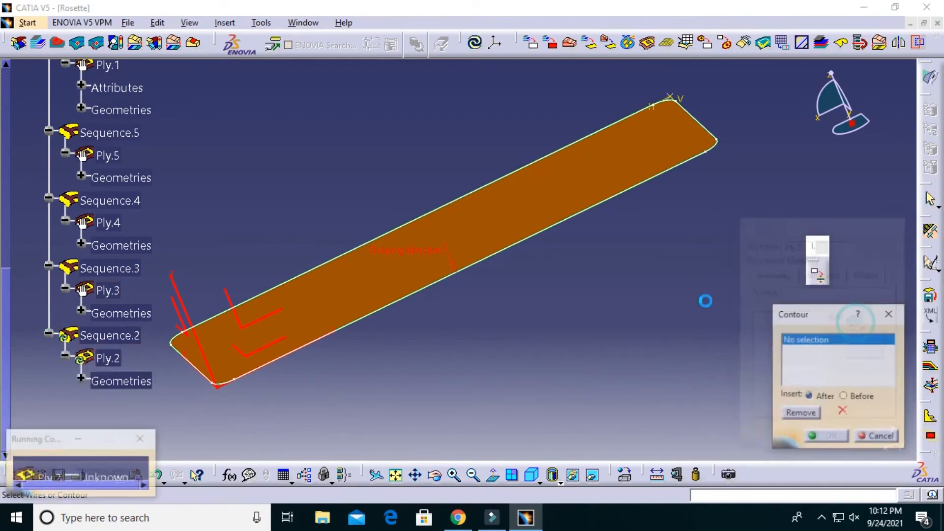
{"action": "scroll", "coordinate": [152, 202], "scroll_direction": "up", "scroll_amount": 3}
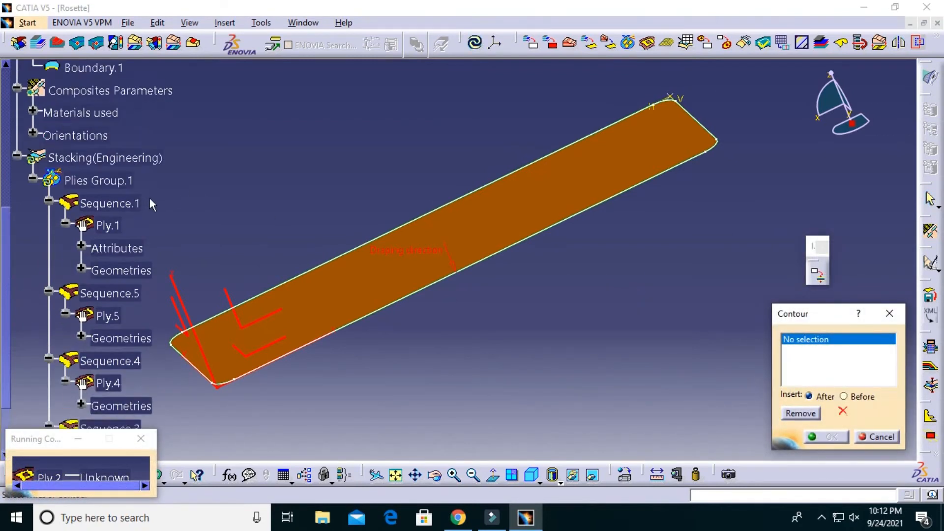
{"action": "scroll", "coordinate": [150, 200], "scroll_direction": "up", "scroll_amount": 3}
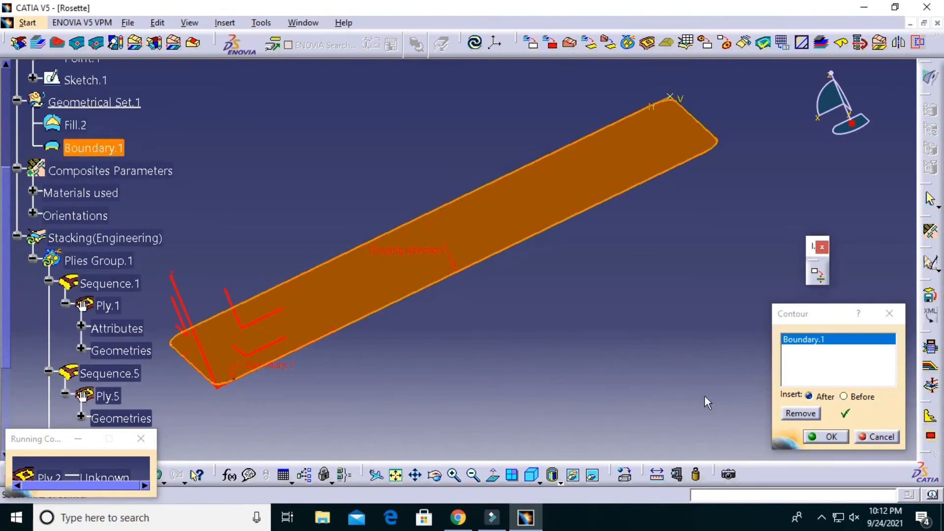
{"action": "left_click", "coordinate": [829, 438]}
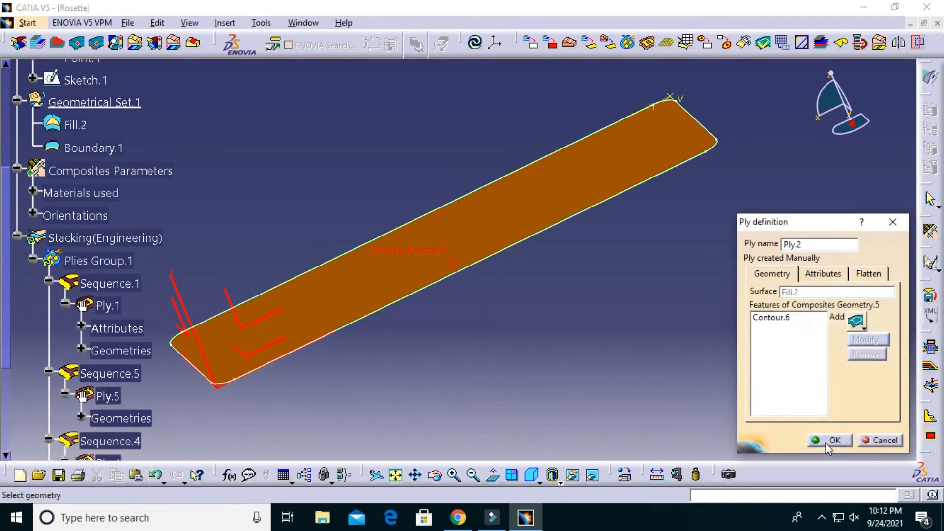
{"action": "left_click", "coordinate": [831, 441]}
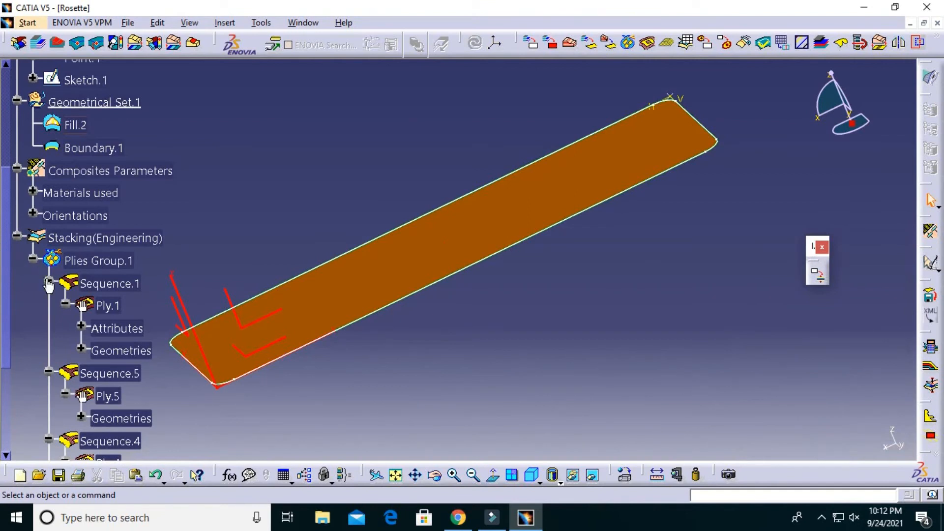
- Collapse all five sequences under Plies Group.1 in the specification tree
{"action": "left_click", "coordinate": [49, 283]}
{"action": "left_click", "coordinate": [48, 304]}
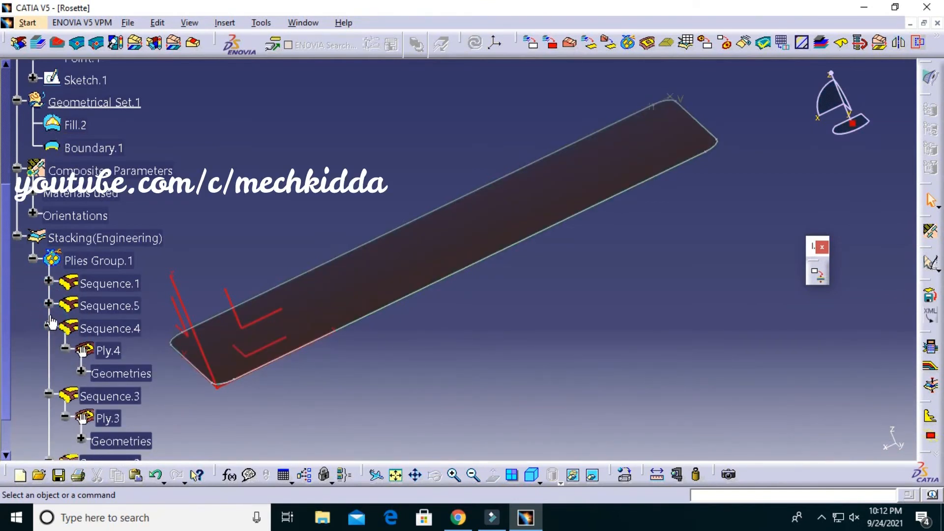
{"action": "left_click", "coordinate": [49, 314]}
{"action": "left_click", "coordinate": [48, 328]}
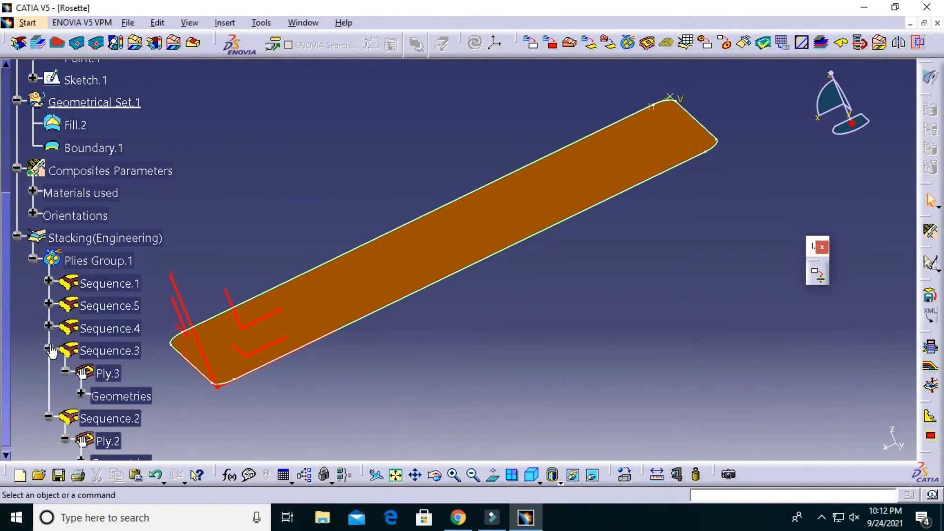
{"action": "left_click", "coordinate": [49, 344]}
{"action": "left_click", "coordinate": [49, 350]}
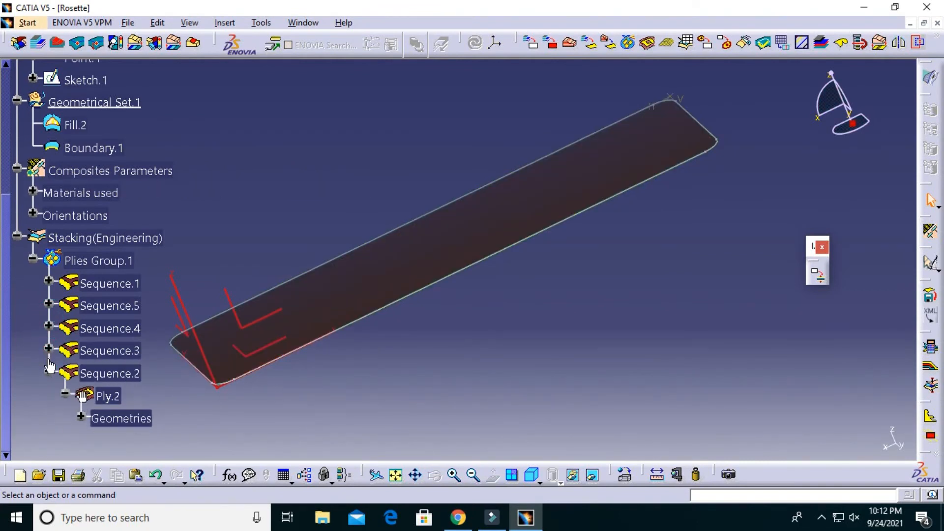
{"action": "left_click", "coordinate": [49, 358]}
{"action": "left_click", "coordinate": [49, 371]}
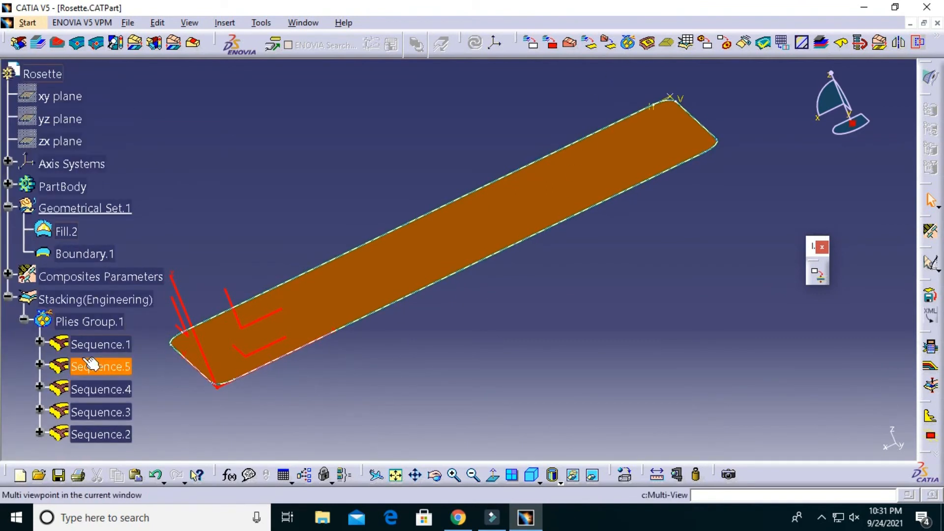
- Check the material, direction and rosette attributes of Ply.1 in Sequence.1, then close its definition
{"action": "left_click", "coordinate": [38, 340]}
{"action": "double_click", "coordinate": [106, 366]}
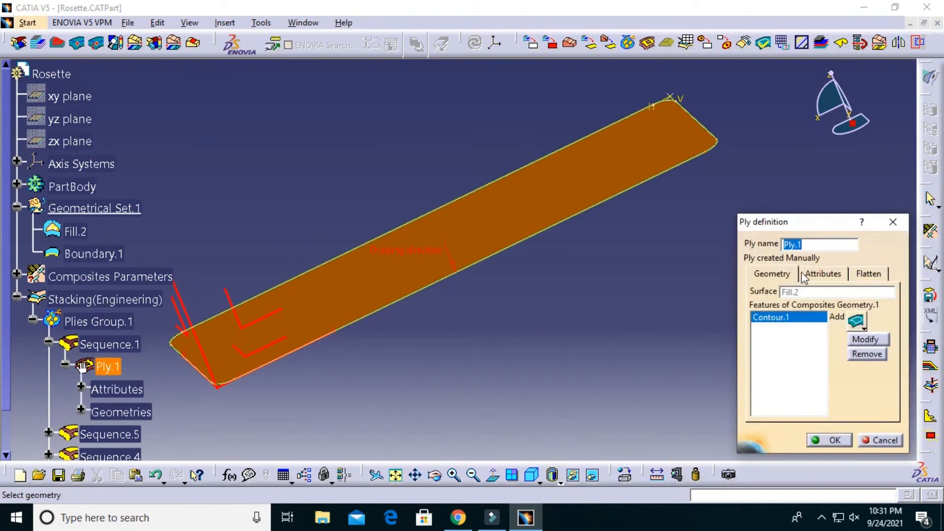
{"action": "left_click", "coordinate": [804, 277]}
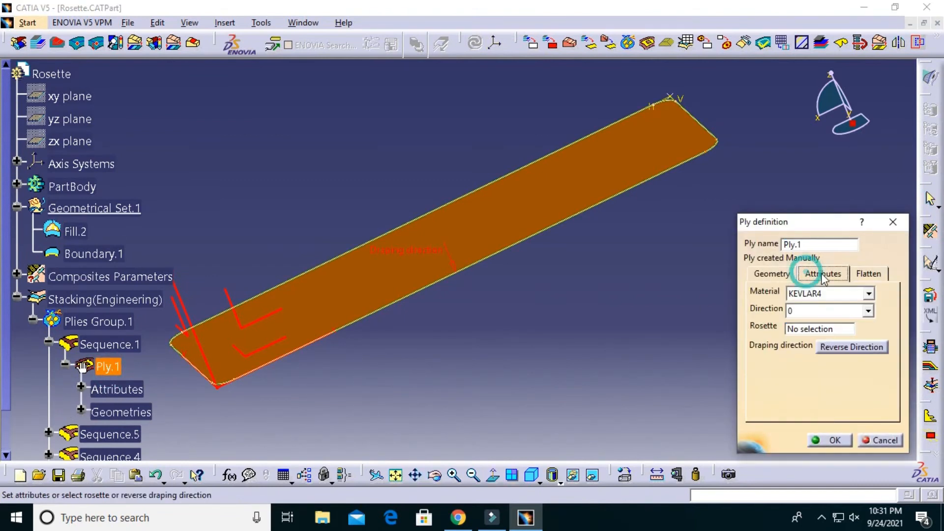
{"action": "left_click", "coordinate": [834, 441]}
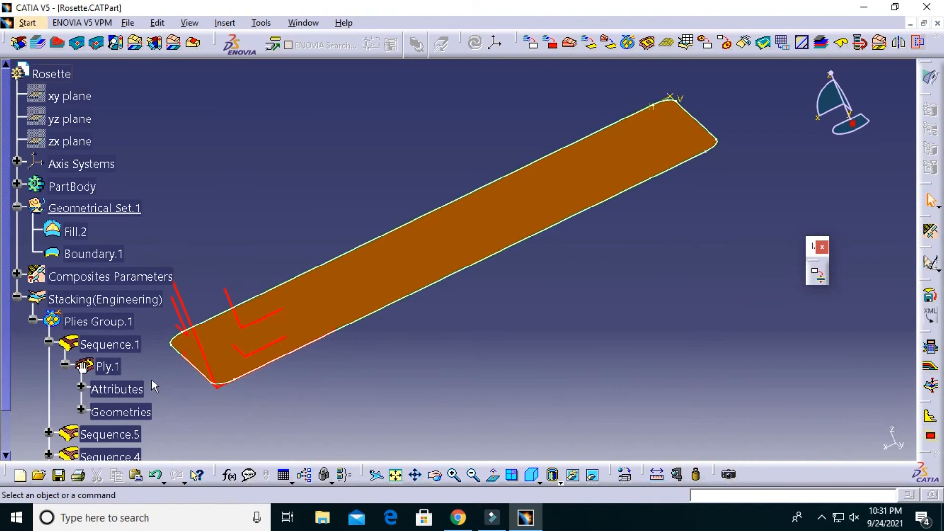
- Assign Ply.5 in Sequence.5 the material KEVLAR4, direction 45 and rosette Axis System.2, and accept the ply definition
{"action": "scroll", "coordinate": [131, 376], "scroll_direction": "down", "scroll_amount": 2}
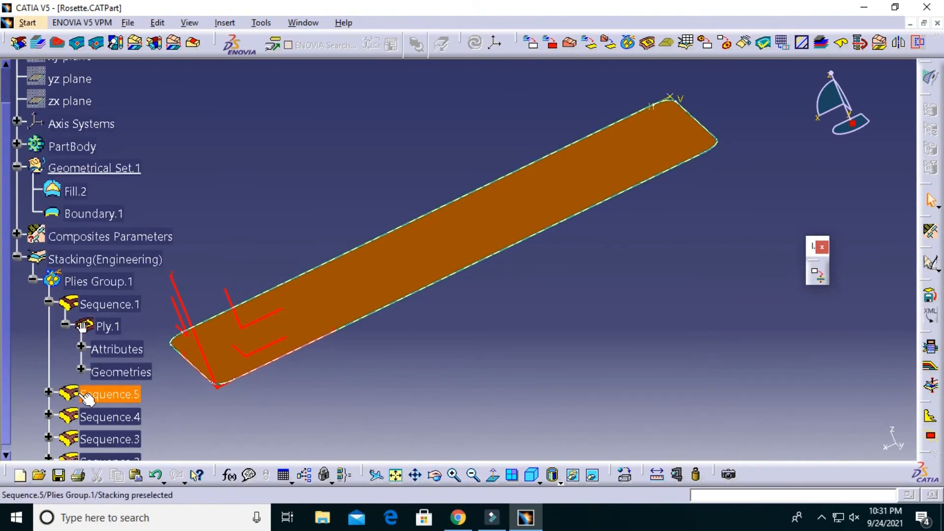
{"action": "left_click", "coordinate": [48, 391]}
{"action": "double_click", "coordinate": [110, 416]}
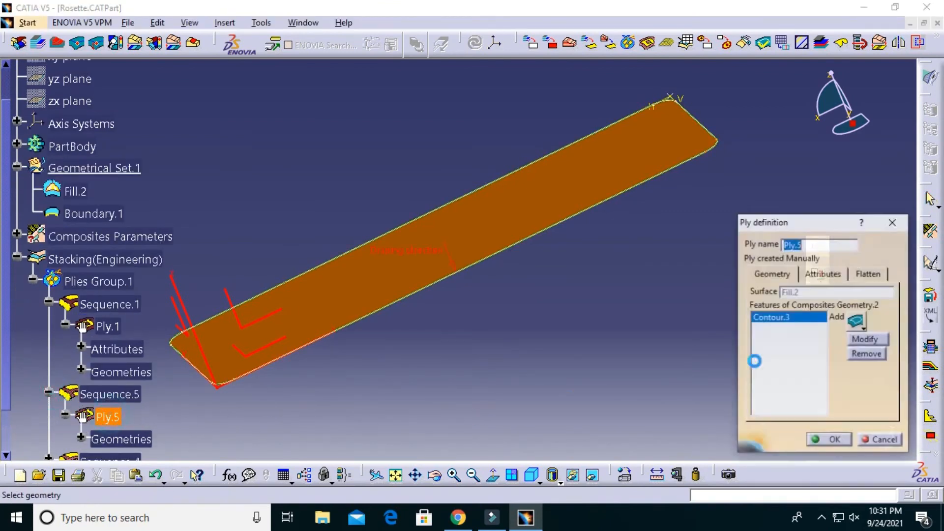
{"action": "left_click", "coordinate": [822, 273]}
{"action": "left_click", "coordinate": [848, 301]}
{"action": "left_click", "coordinate": [841, 313]}
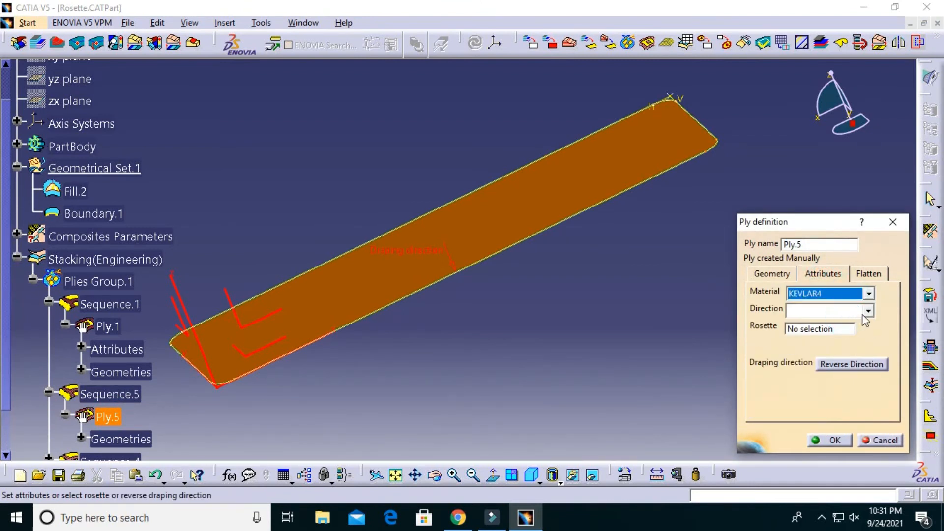
{"action": "left_click", "coordinate": [866, 312]}
{"action": "left_click", "coordinate": [845, 342]}
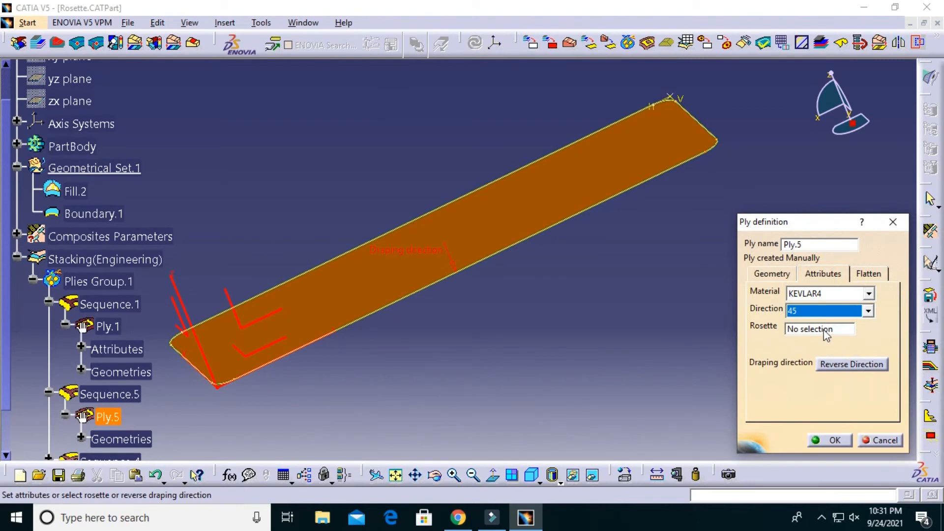
{"action": "left_click", "coordinate": [826, 329]}
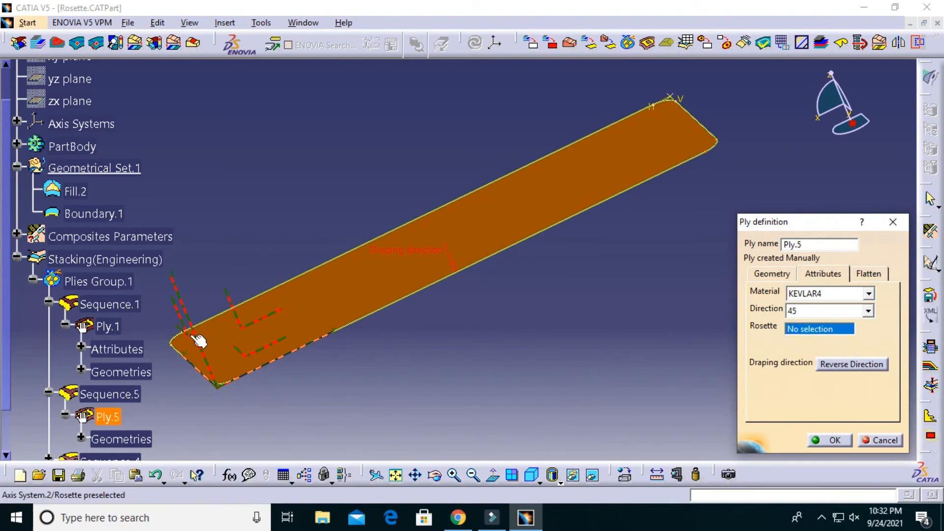
{"action": "left_click", "coordinate": [210, 337]}
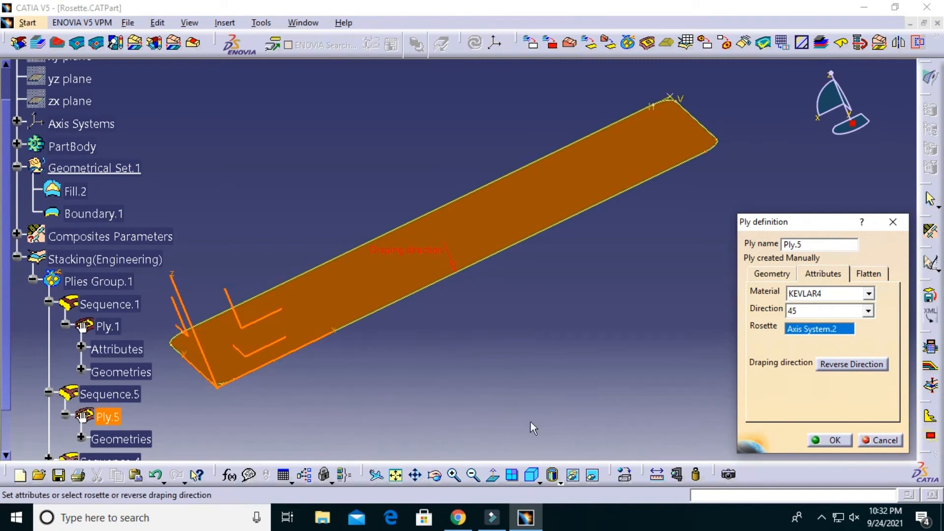
{"action": "left_click", "coordinate": [835, 440]}
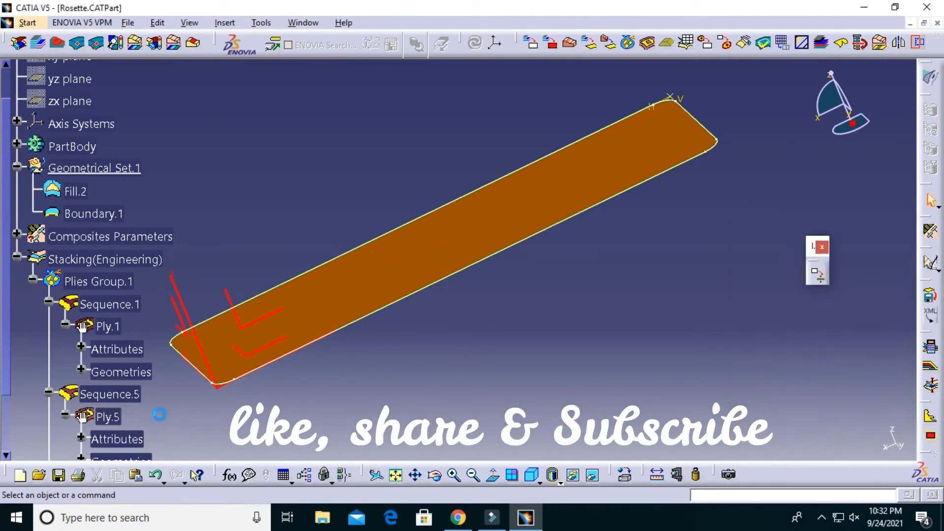
- Set Axis System.2 as the rosette of Ply.1 in Sequence.1 and accept the ply definition
{"action": "double_click", "coordinate": [106, 327]}
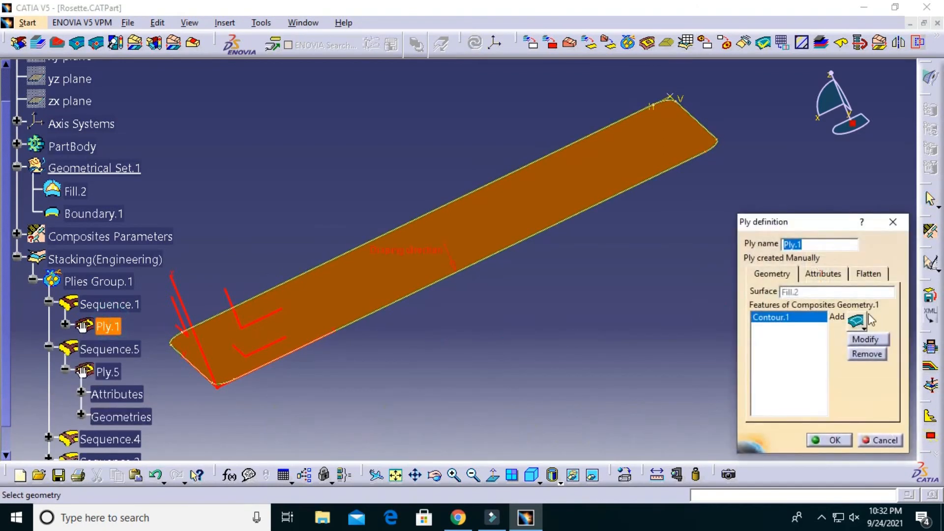
{"action": "left_click", "coordinate": [829, 279]}
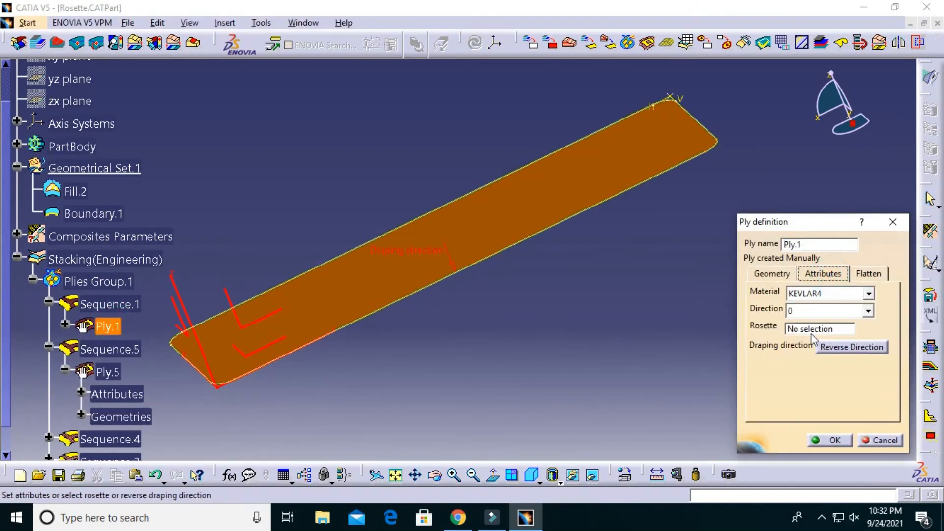
{"action": "left_click", "coordinate": [816, 329]}
{"action": "left_click", "coordinate": [210, 353]}
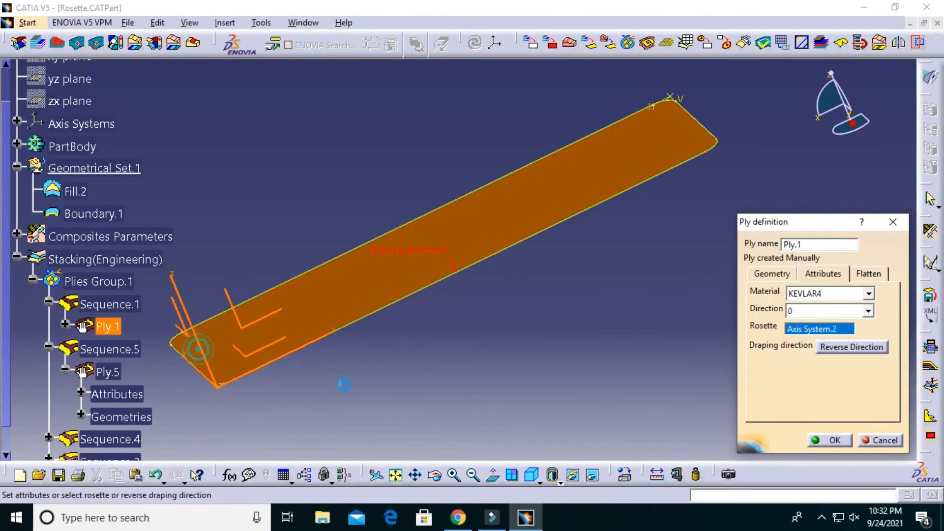
{"action": "left_click", "coordinate": [834, 444]}
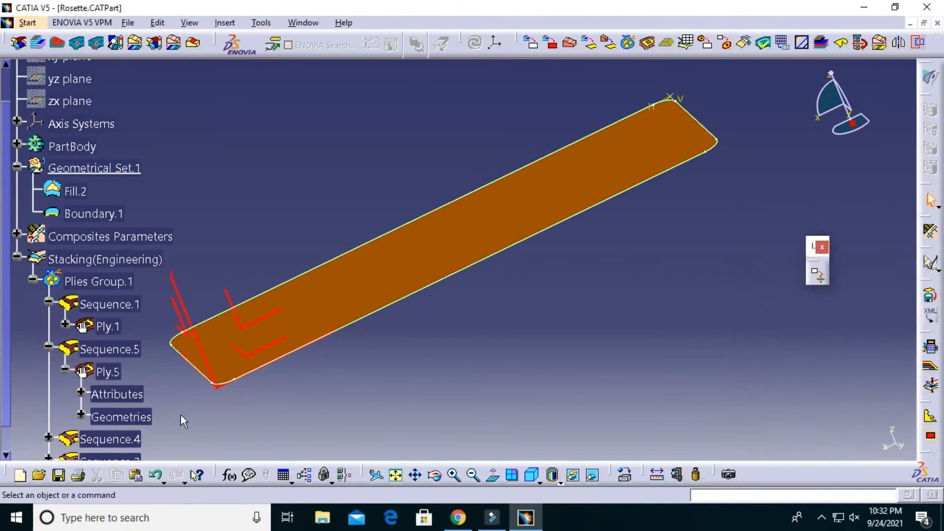
- Give Ply.4 in Sequence.4 the material KEVLAR4, direction -45 and rosette Axis System.2, and accept the definition
{"action": "scroll", "coordinate": [129, 354], "scroll_direction": "down", "scroll_amount": 3}
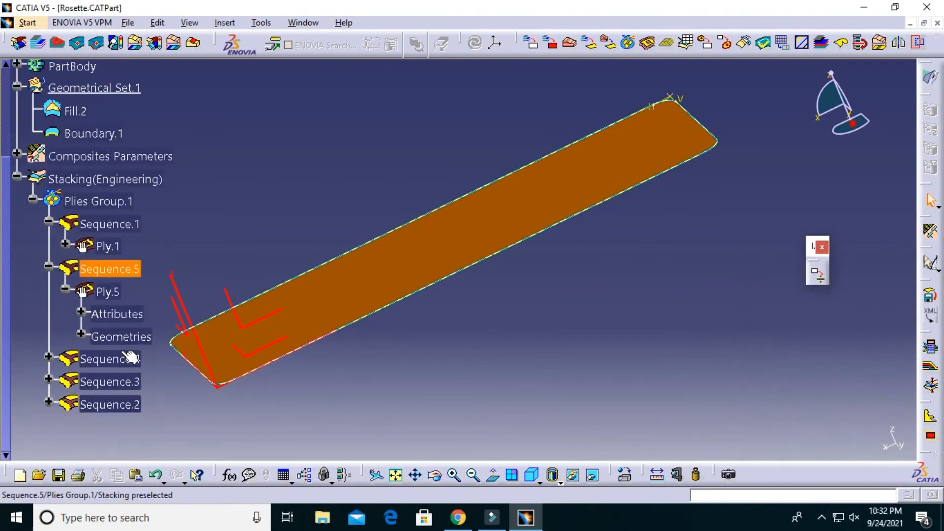
{"action": "left_click", "coordinate": [48, 356]}
{"action": "double_click", "coordinate": [108, 382]}
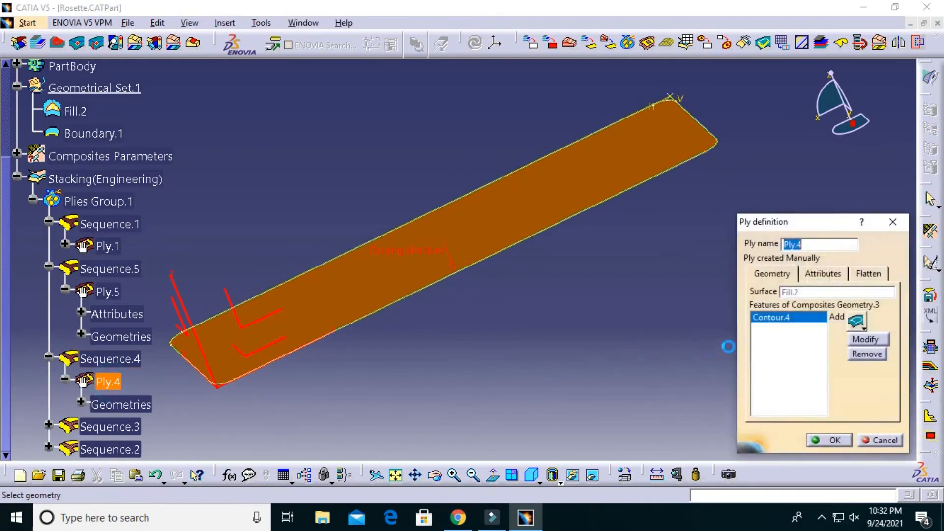
{"action": "left_click", "coordinate": [831, 274]}
{"action": "left_click", "coordinate": [869, 294]}
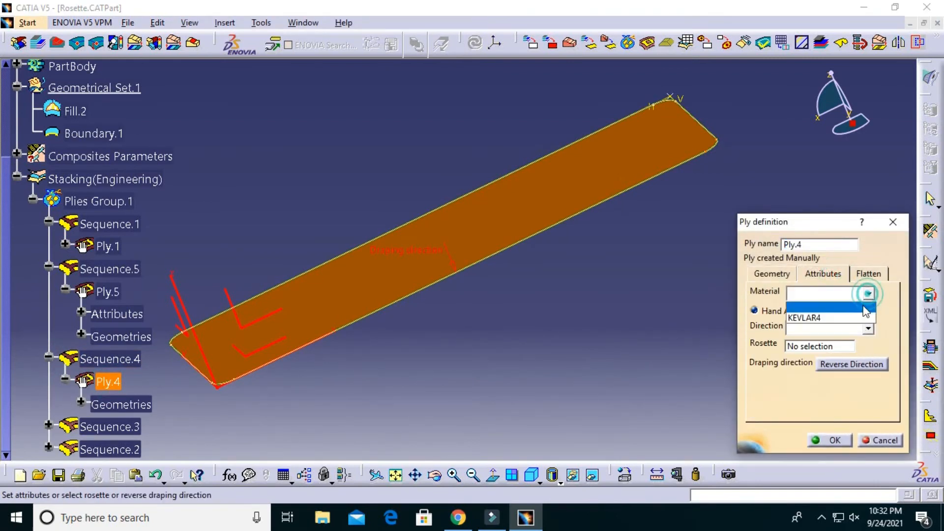
{"action": "left_click", "coordinate": [857, 317]}
{"action": "left_click", "coordinate": [867, 310]}
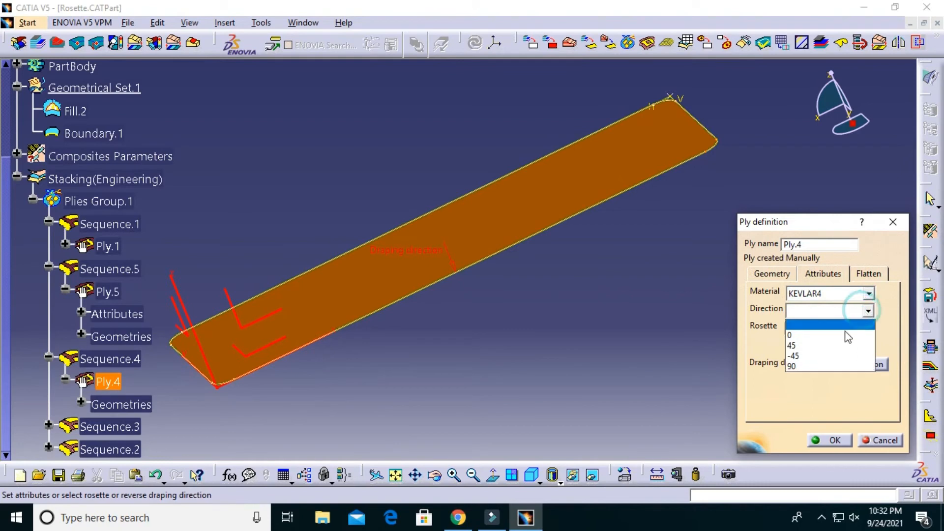
{"action": "left_click", "coordinate": [827, 358]}
{"action": "left_click", "coordinate": [819, 329]}
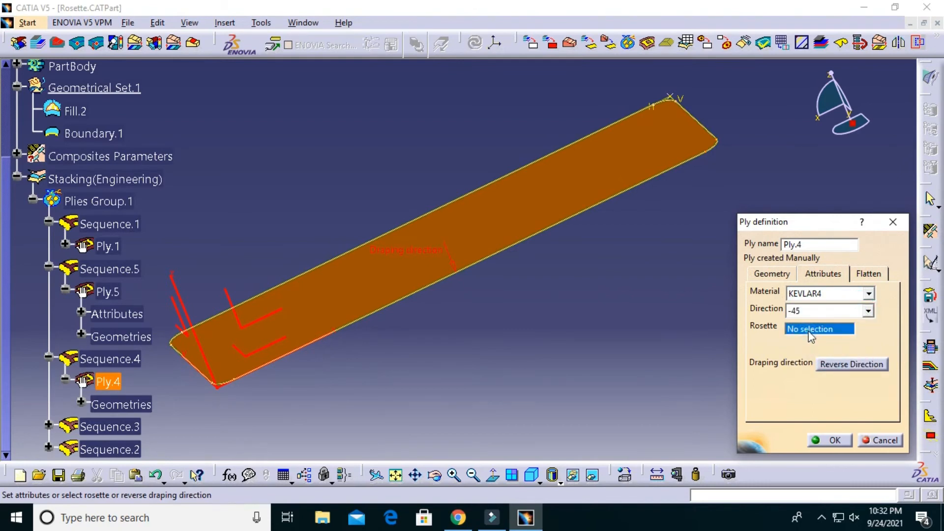
{"action": "left_click", "coordinate": [194, 333]}
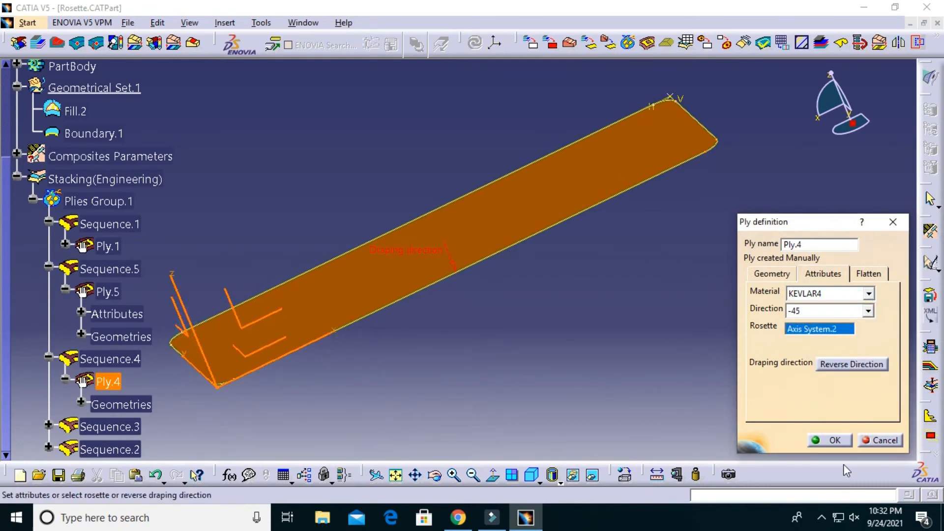
{"action": "left_click", "coordinate": [834, 440]}
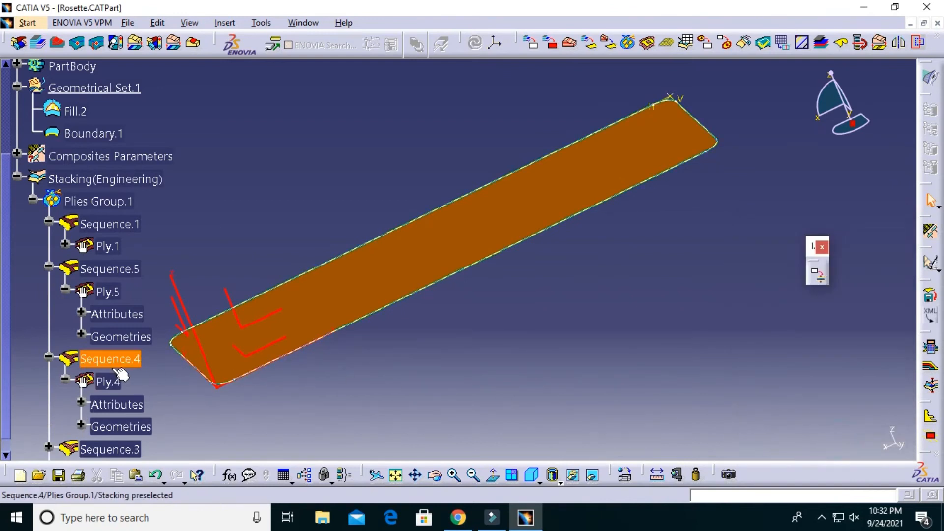
- Define the attributes of Ply.3 in Sequence.3 as material KEVLAR4, direction 90 and rosette Axis System.2, and accept them
{"action": "scroll", "coordinate": [132, 372], "scroll_direction": "down", "scroll_amount": 3}
{"action": "left_click", "coordinate": [48, 326]}
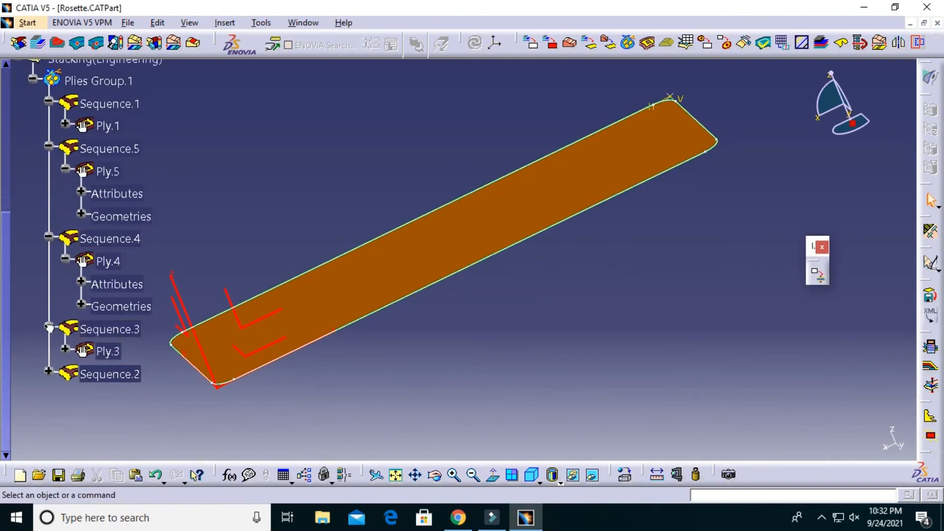
{"action": "double_click", "coordinate": [124, 359]}
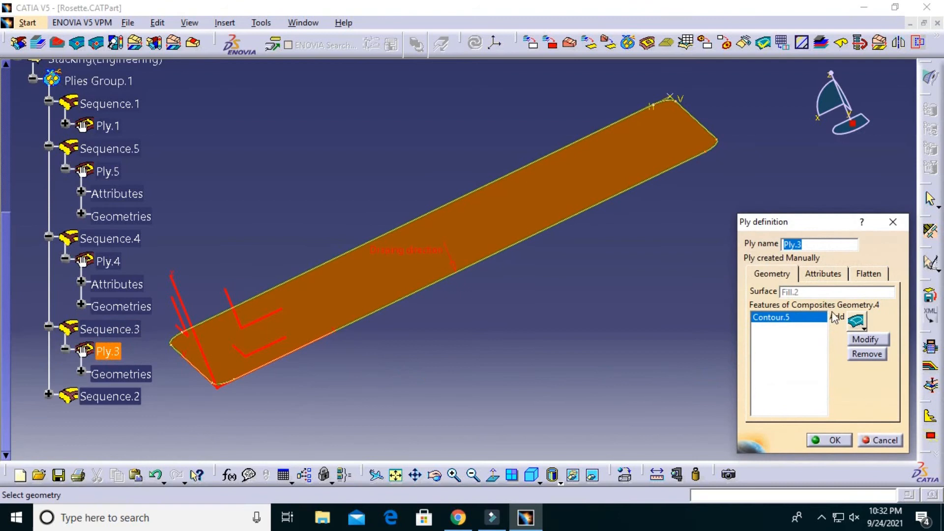
{"action": "left_click", "coordinate": [821, 273]}
{"action": "left_click", "coordinate": [860, 296]}
{"action": "left_click", "coordinate": [832, 316]}
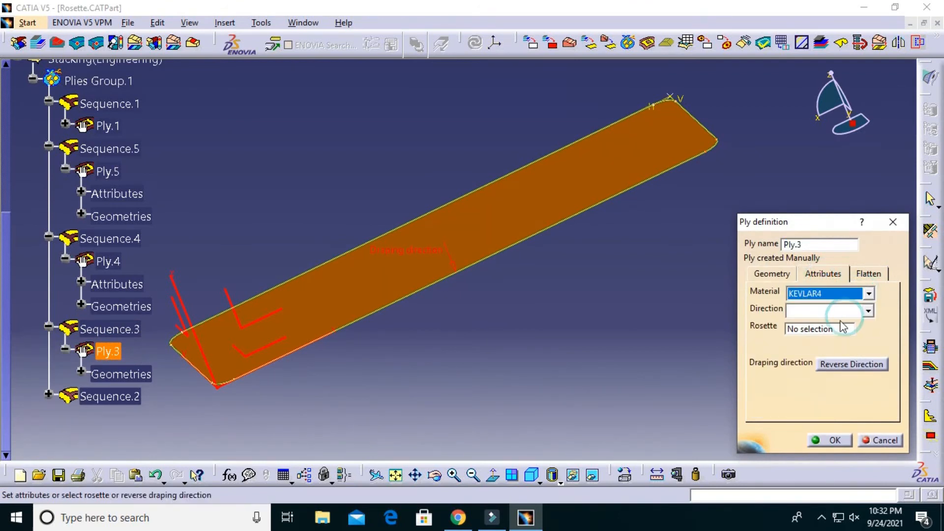
{"action": "left_click", "coordinate": [869, 310]}
{"action": "left_click", "coordinate": [818, 362]}
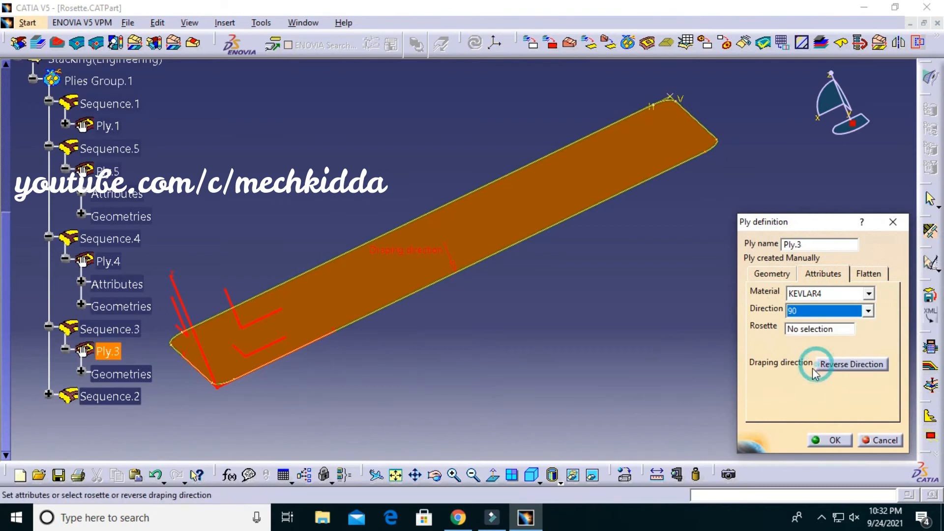
{"action": "left_click", "coordinate": [818, 328]}
{"action": "left_click", "coordinate": [197, 330]}
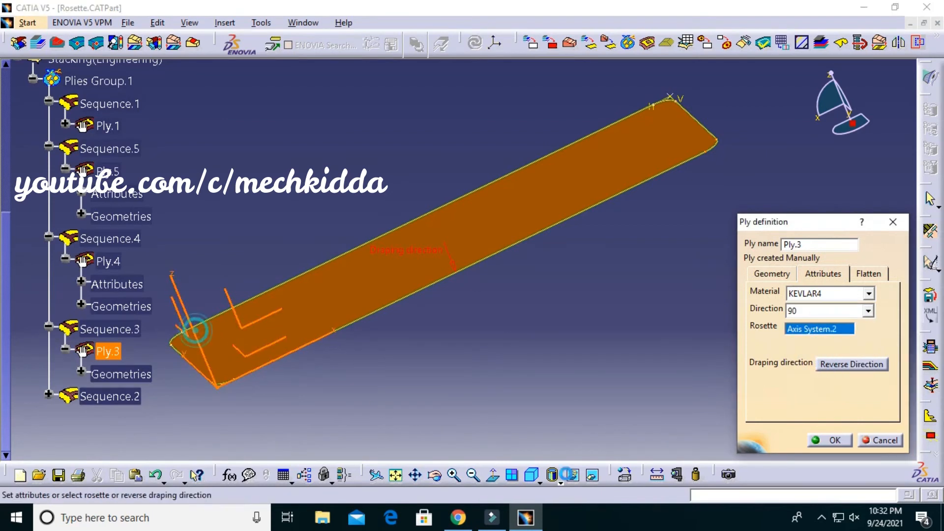
{"action": "left_click", "coordinate": [831, 440]}
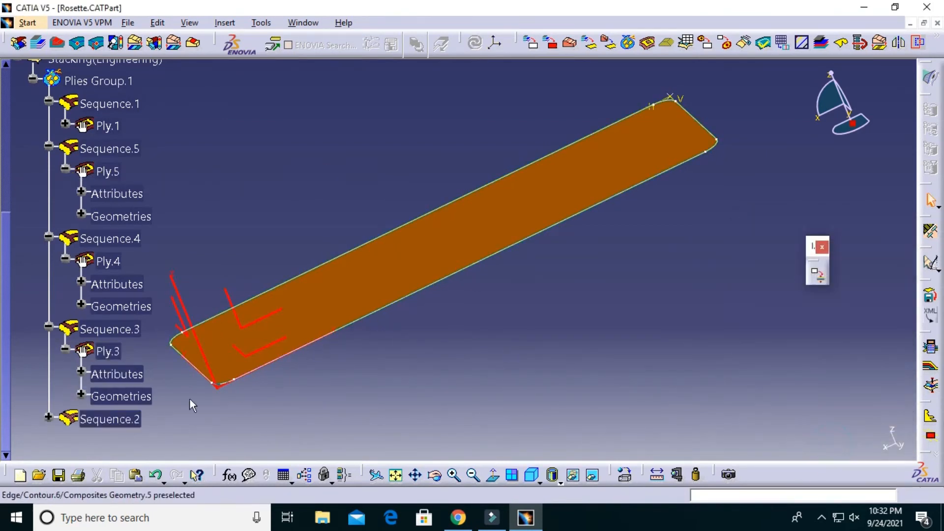
- Set Ply.2 in Sequence.2 to material KEVLAR4, direction 0 and rosette Axis System.2, and accept the ply definition
{"action": "left_click", "coordinate": [47, 414]}
{"action": "double_click", "coordinate": [105, 441]}
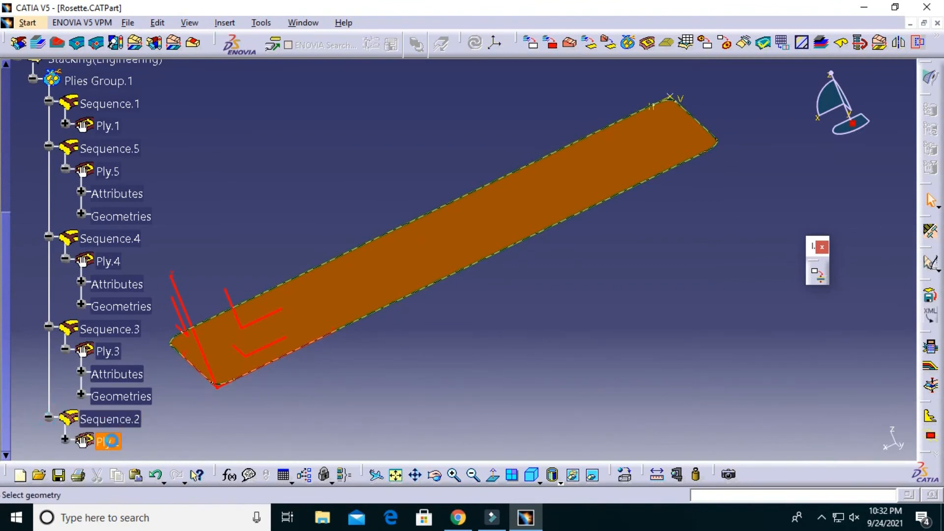
{"action": "left_click", "coordinate": [817, 273]}
{"action": "left_click", "coordinate": [835, 293]}
{"action": "left_click", "coordinate": [841, 319]}
{"action": "left_click", "coordinate": [847, 311]}
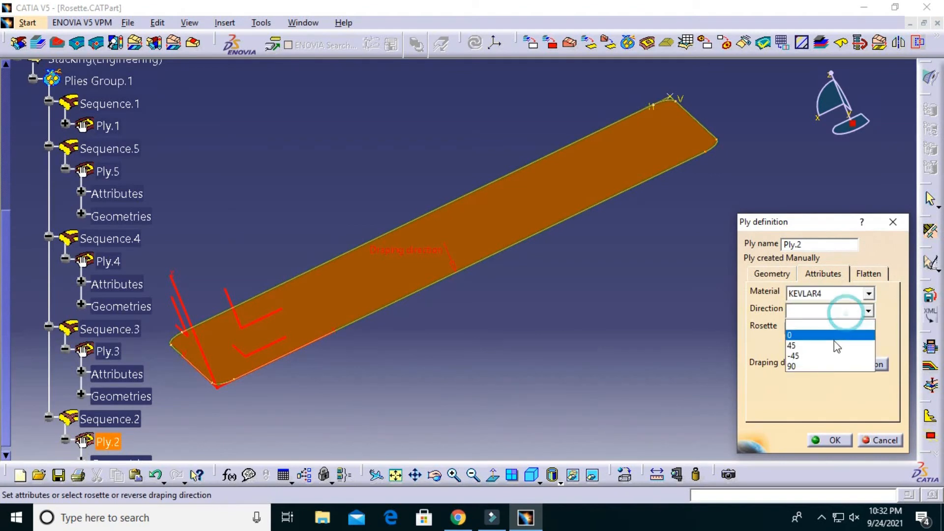
{"action": "left_click", "coordinate": [820, 336]}
{"action": "left_click", "coordinate": [814, 329]}
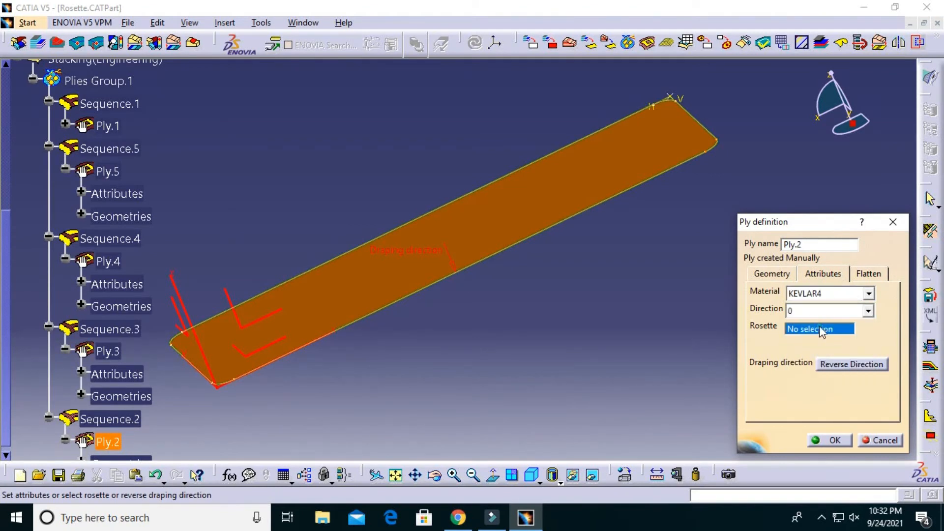
{"action": "left_click", "coordinate": [208, 346]}
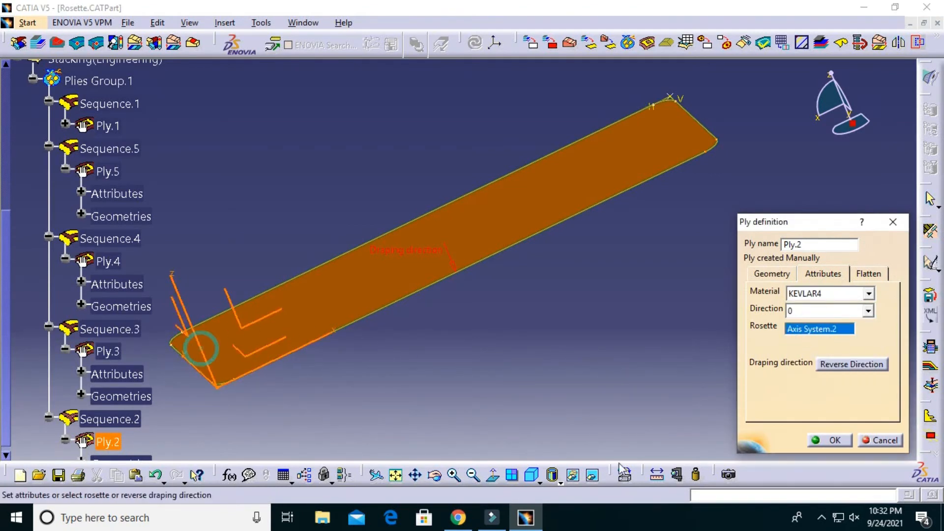
{"action": "left_click", "coordinate": [839, 439]}
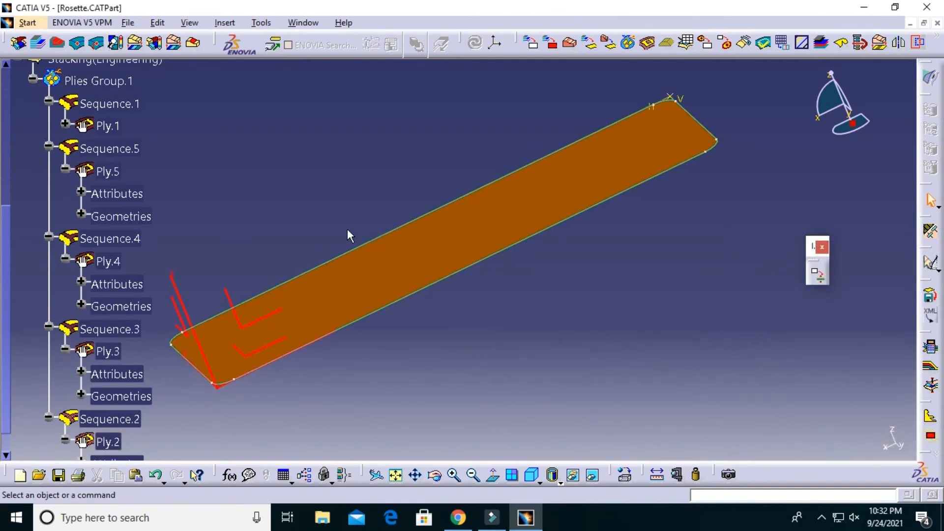
- Collapse the five sequences under Plies Group.1 in the specification tree
{"action": "left_click", "coordinate": [49, 237]}
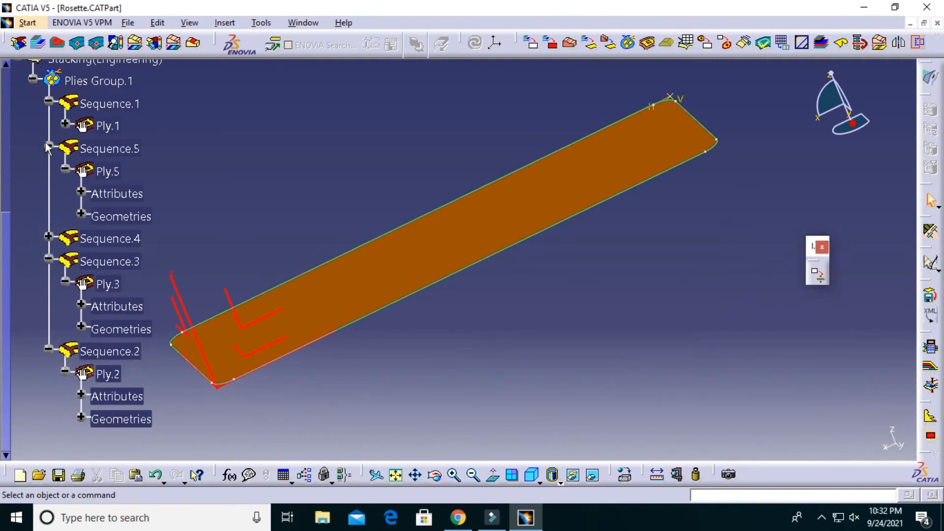
{"action": "left_click", "coordinate": [49, 145]}
{"action": "left_click", "coordinate": [48, 101]}
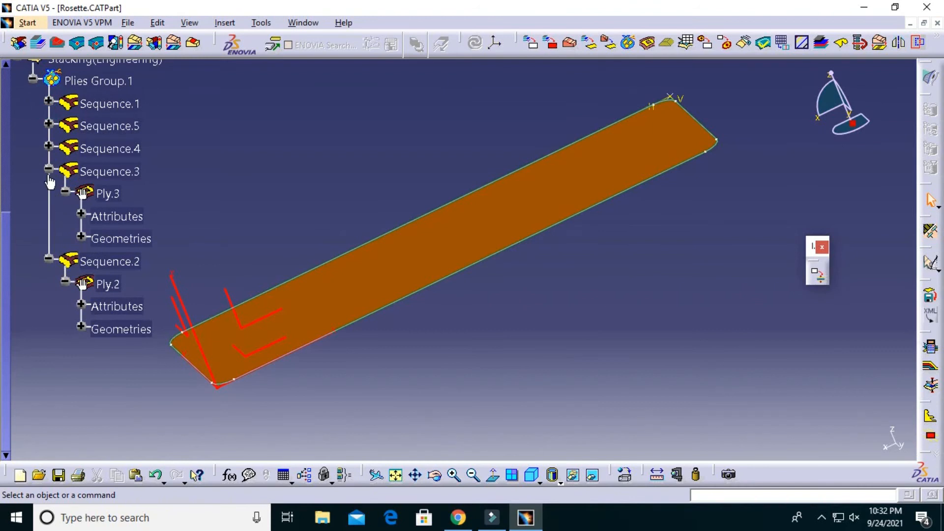
{"action": "left_click", "coordinate": [48, 170]}
{"action": "left_click", "coordinate": [48, 193]}
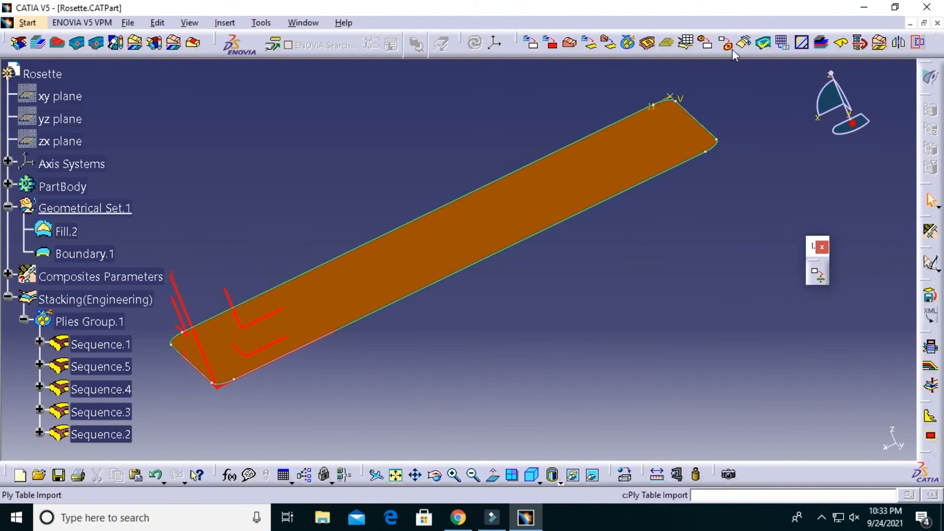
- Explode Plies Group.1 with the individual plies group offset at a scale of 4 and accept the result
{"action": "left_click", "coordinate": [823, 45]}
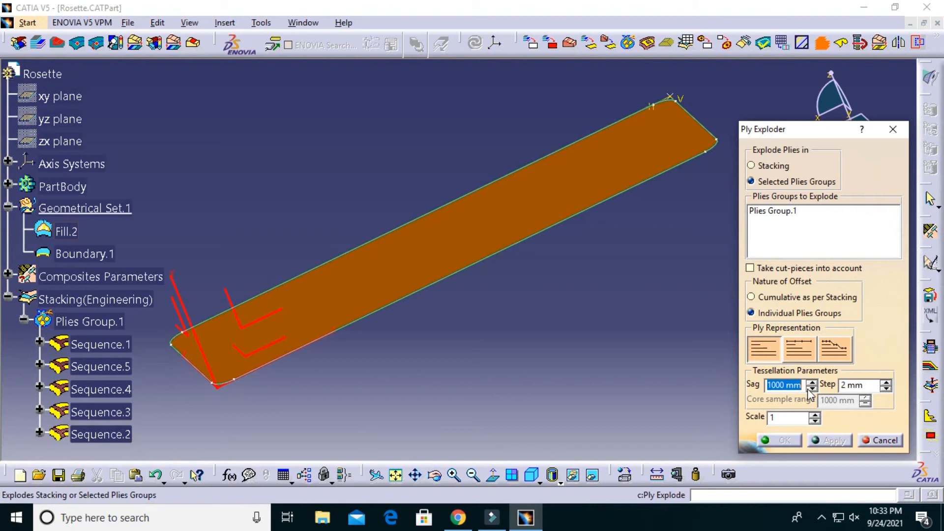
{"action": "left_click", "coordinate": [785, 212]}
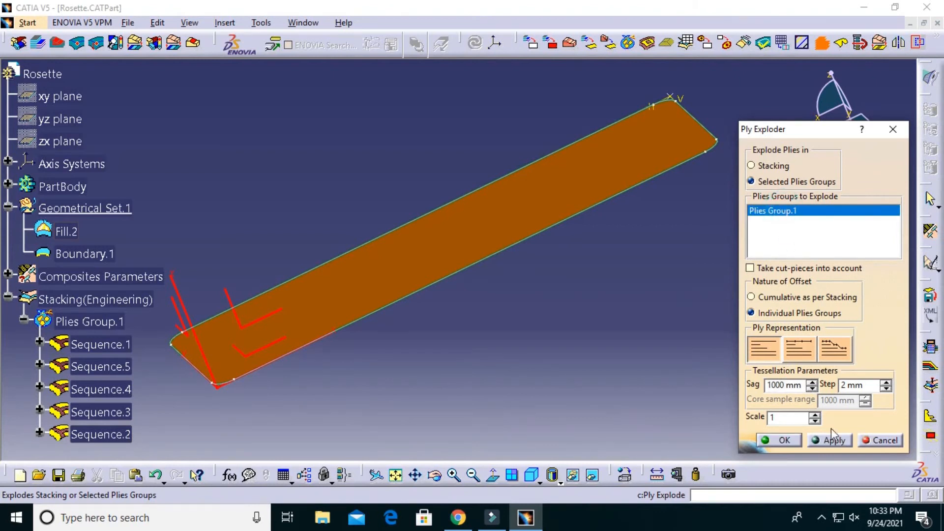
{"action": "left_click", "coordinate": [840, 440]}
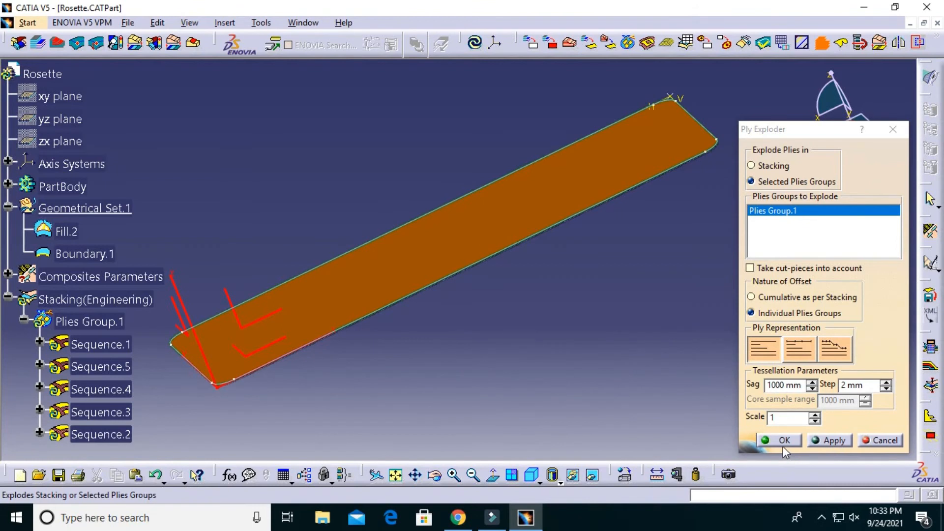
{"action": "left_click", "coordinate": [814, 415]}
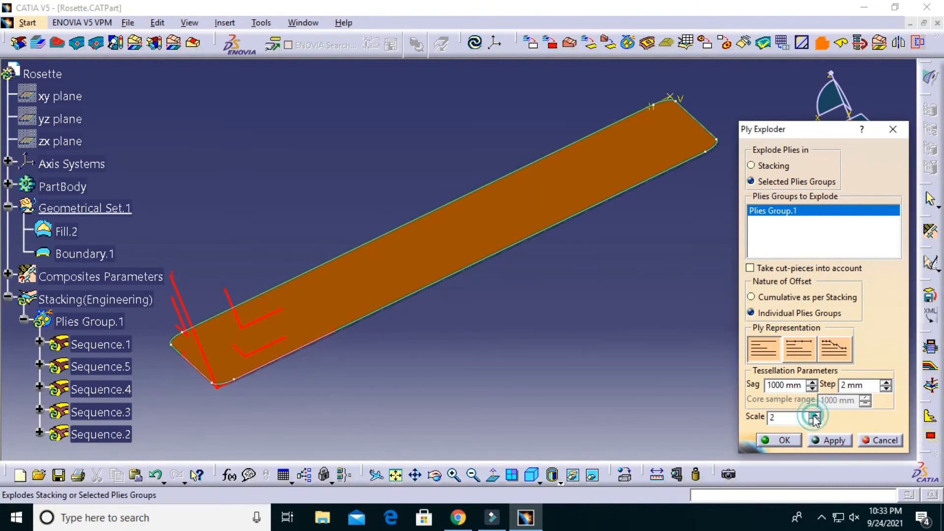
{"action": "left_click", "coordinate": [814, 415]}
{"action": "left_click", "coordinate": [814, 416]}
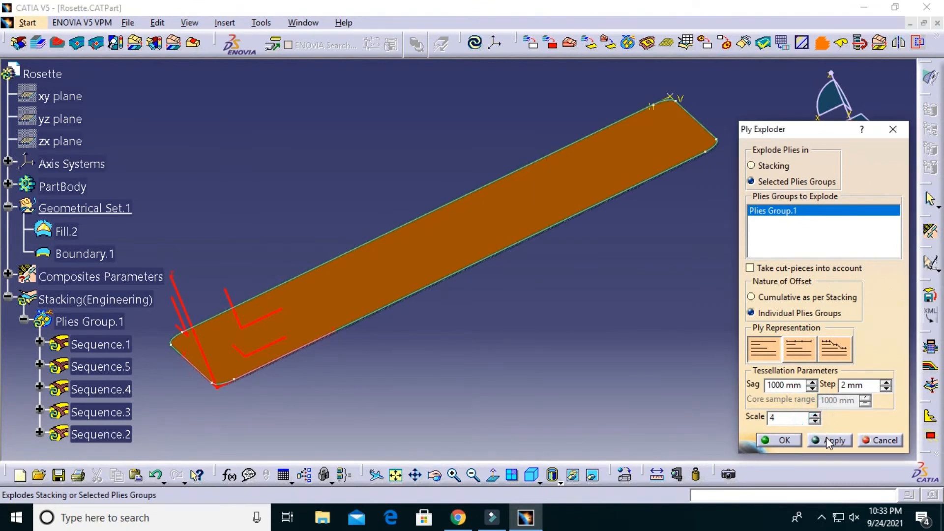
{"action": "left_click", "coordinate": [826, 437]}
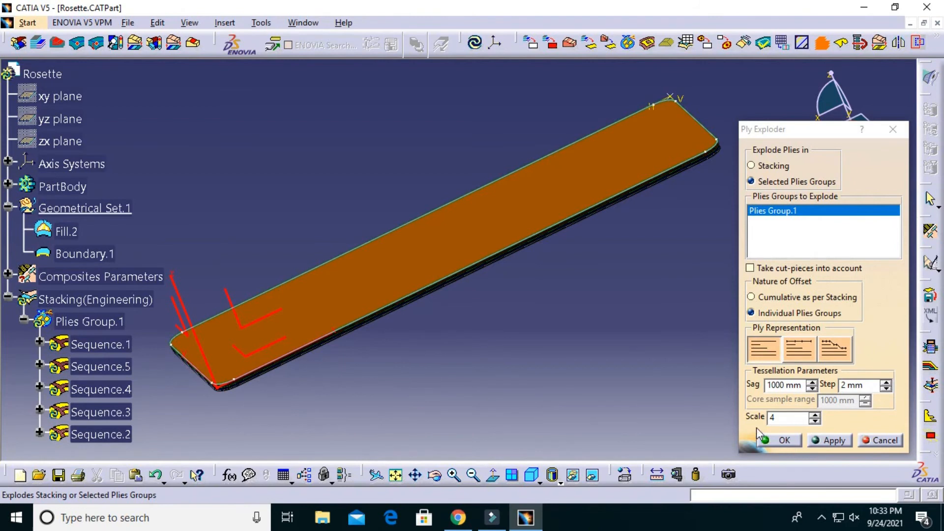
{"action": "middle_click_drag", "start_coordinate": [632, 319], "coordinate": [678, 349]}
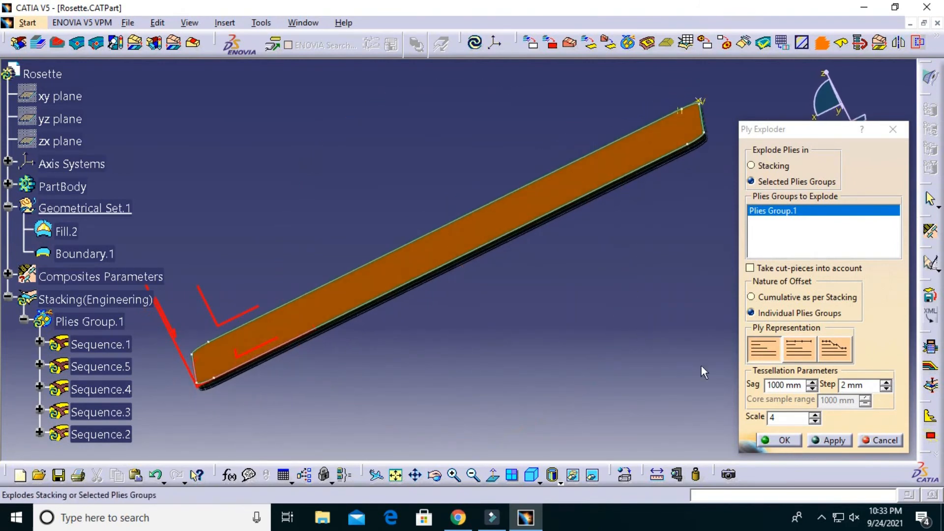
{"action": "left_click", "coordinate": [781, 441]}
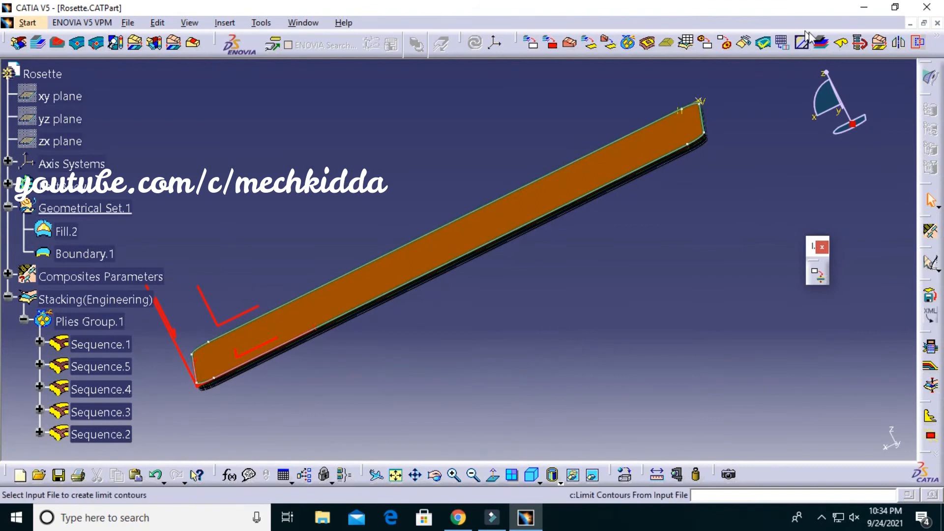
- Create an exact solid from Plies Group.1 with Solid From Plies, acknowledging the draping direction warning
{"action": "left_click", "coordinate": [879, 43]}
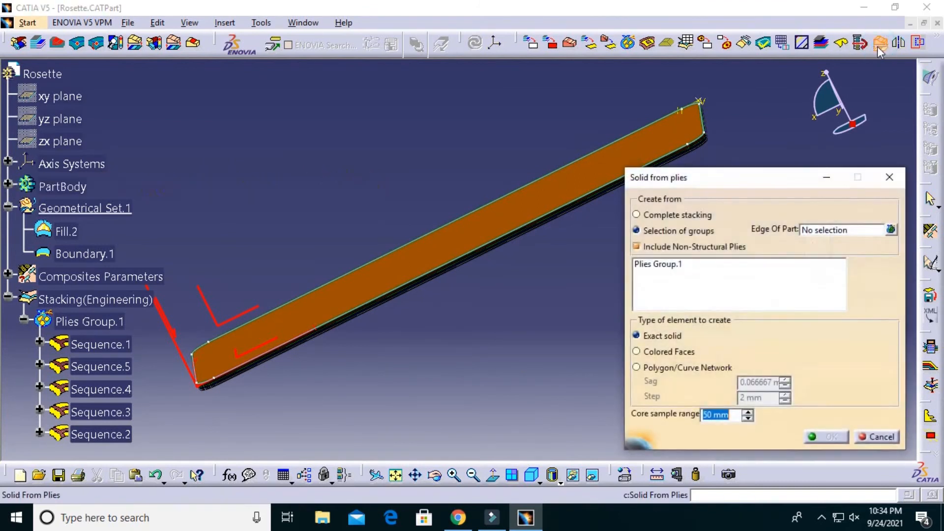
{"action": "left_click", "coordinate": [668, 265]}
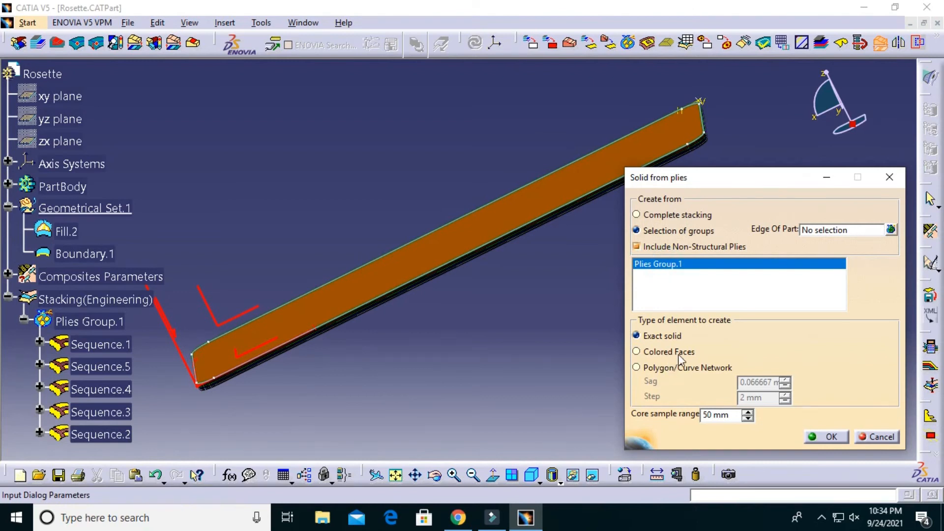
{"action": "left_click", "coordinate": [828, 437]}
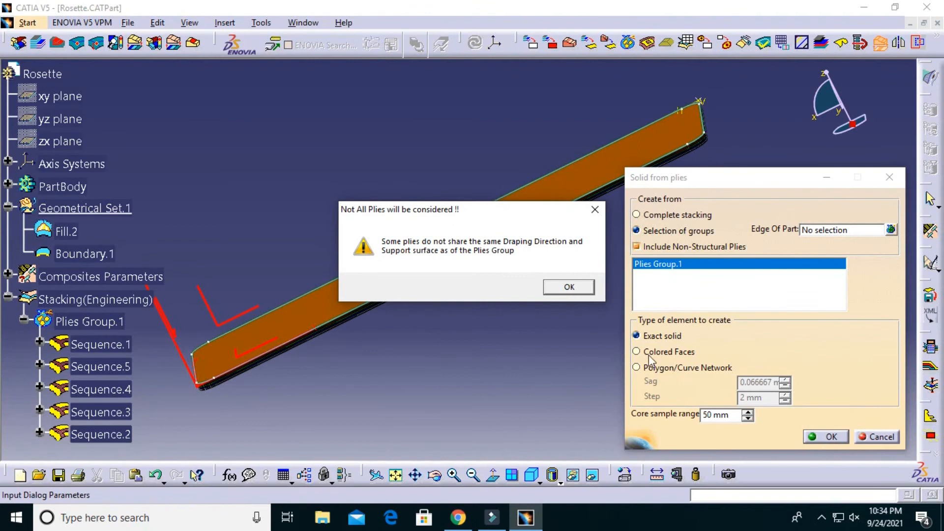
{"action": "left_click", "coordinate": [564, 287]}
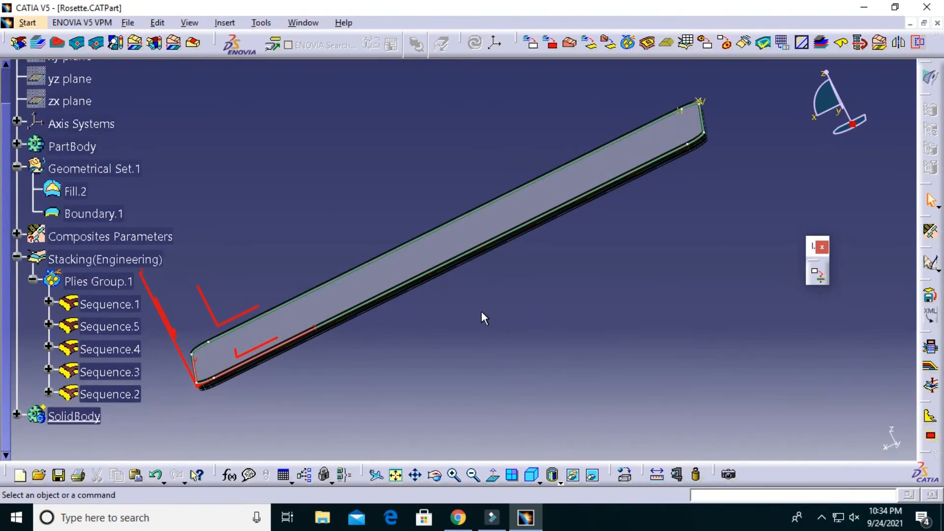
- Review the material, direction, rosette and draping direction of Ply.1 in Sequence.1 without changing them
{"action": "left_click", "coordinate": [48, 301]}
{"action": "double_click", "coordinate": [82, 326]}
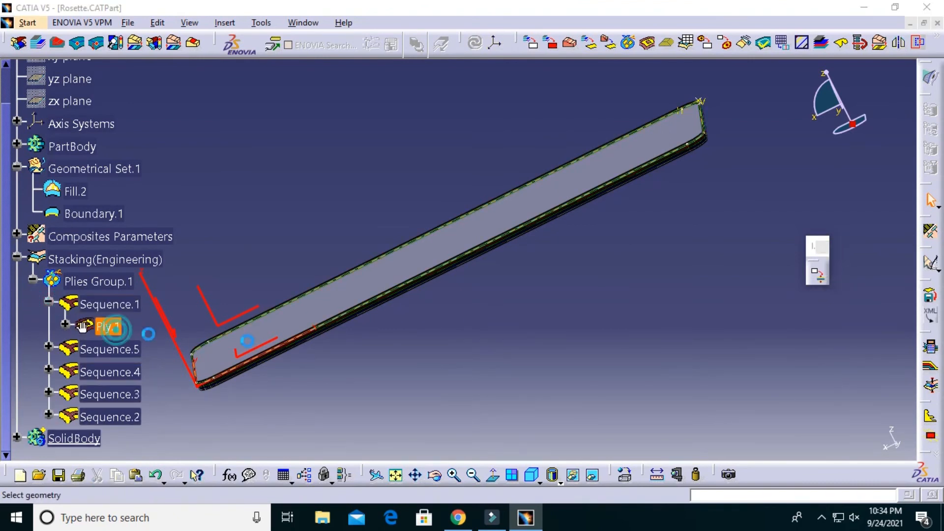
{"action": "left_click", "coordinate": [832, 279]}
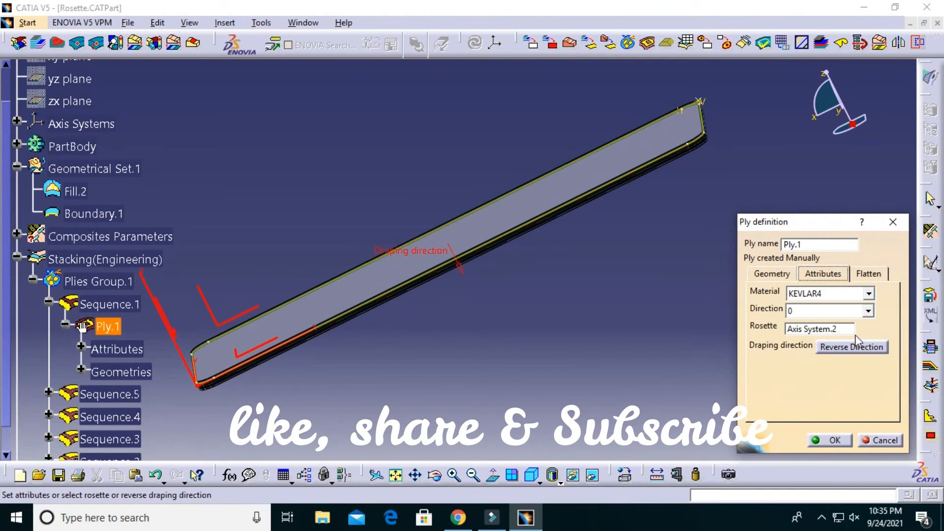
{"action": "left_click", "coordinate": [874, 442]}
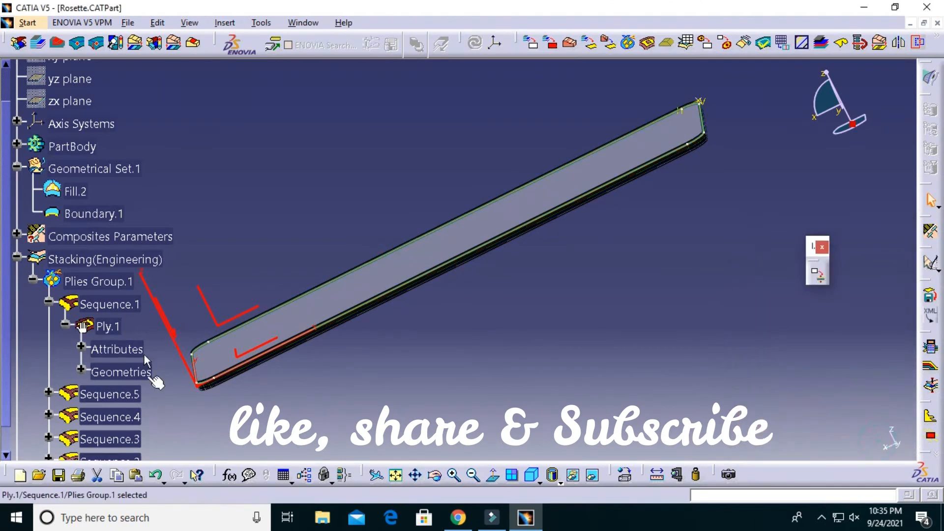
- Check the ply definitions of Ply.5 in Sequence.5 and Ply.4 in Sequence.4 without changing them
{"action": "scroll", "coordinate": [103, 322], "scroll_direction": "down", "scroll_amount": 2}
{"action": "left_click", "coordinate": [48, 311]}
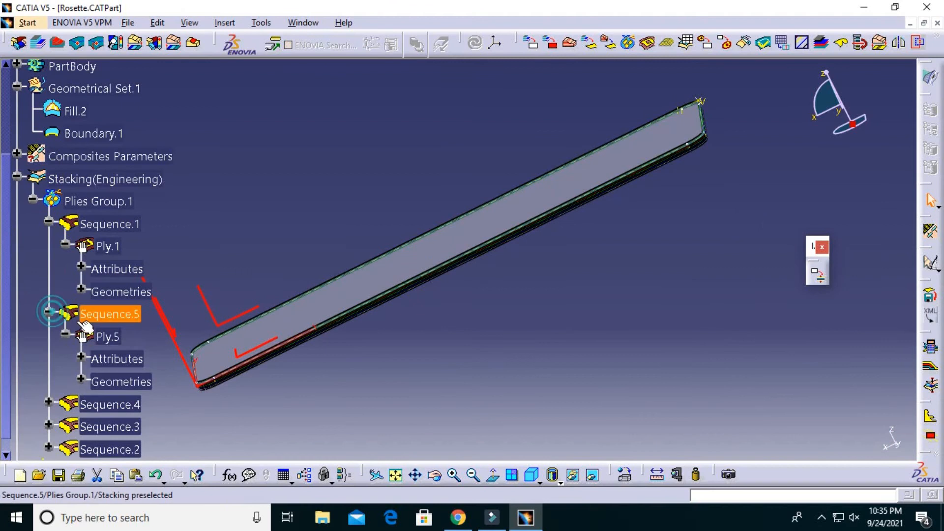
{"action": "double_click", "coordinate": [105, 336]}
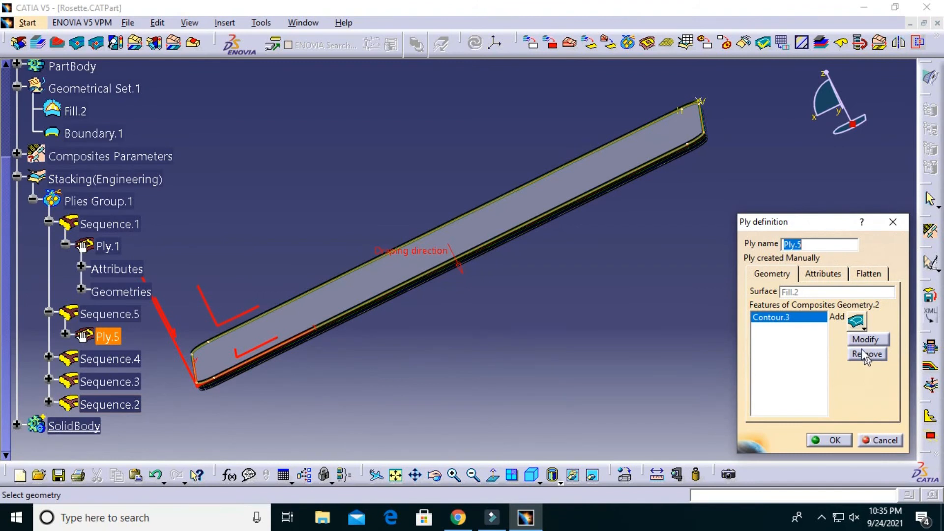
{"action": "left_click", "coordinate": [874, 440]}
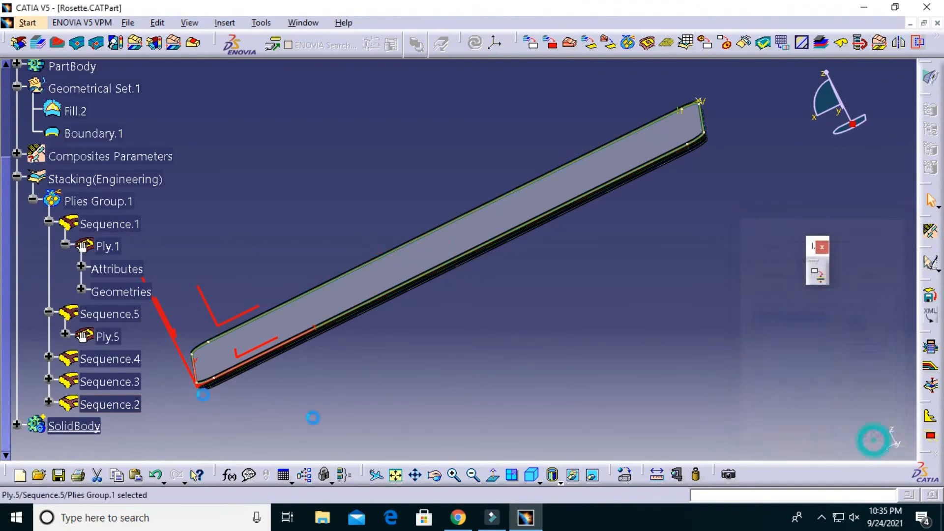
{"action": "left_click", "coordinate": [48, 357]}
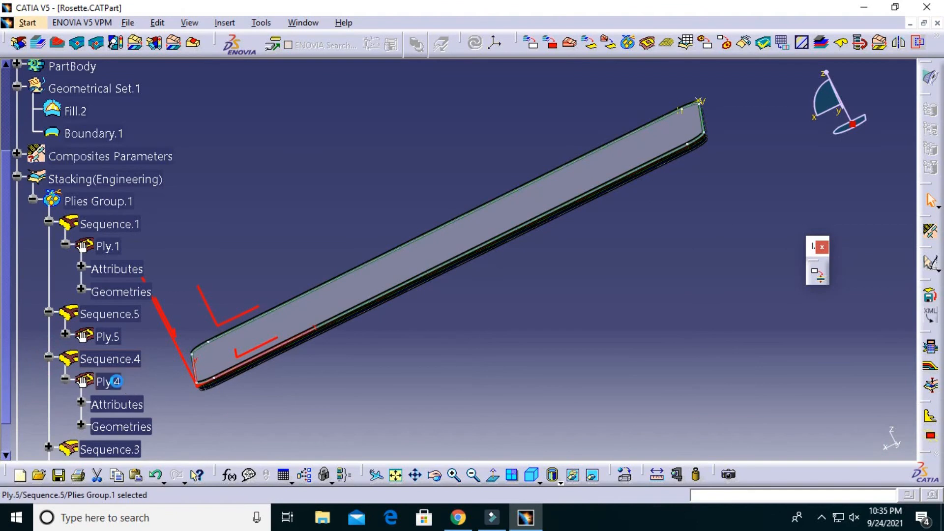
{"action": "double_click", "coordinate": [109, 382]}
{"action": "left_click", "coordinate": [866, 440]}
- Check the support surface and draping direction of Ply.3 in Sequence.3 and Ply.2 in Sequence.2 without changing them
{"action": "scroll", "coordinate": [54, 320], "scroll_direction": "down", "scroll_amount": 3}
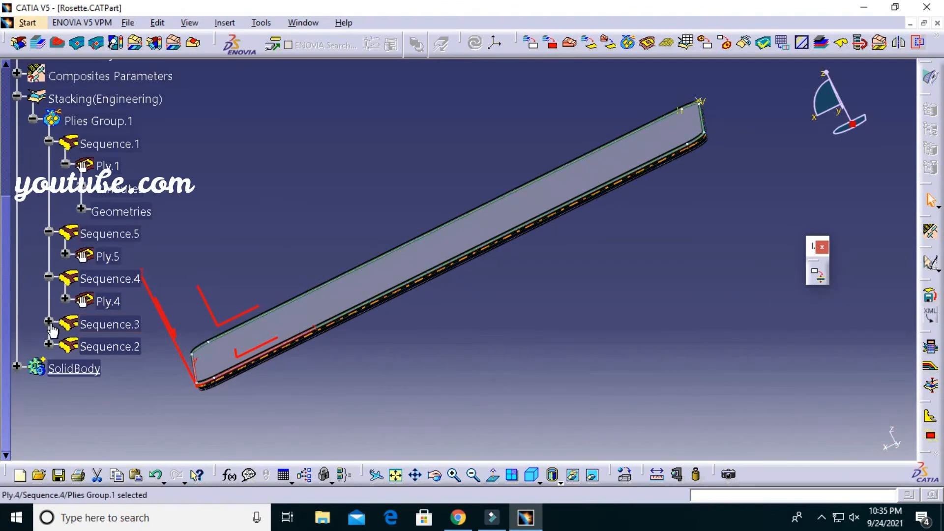
{"action": "left_click", "coordinate": [48, 321]}
{"action": "double_click", "coordinate": [107, 345]}
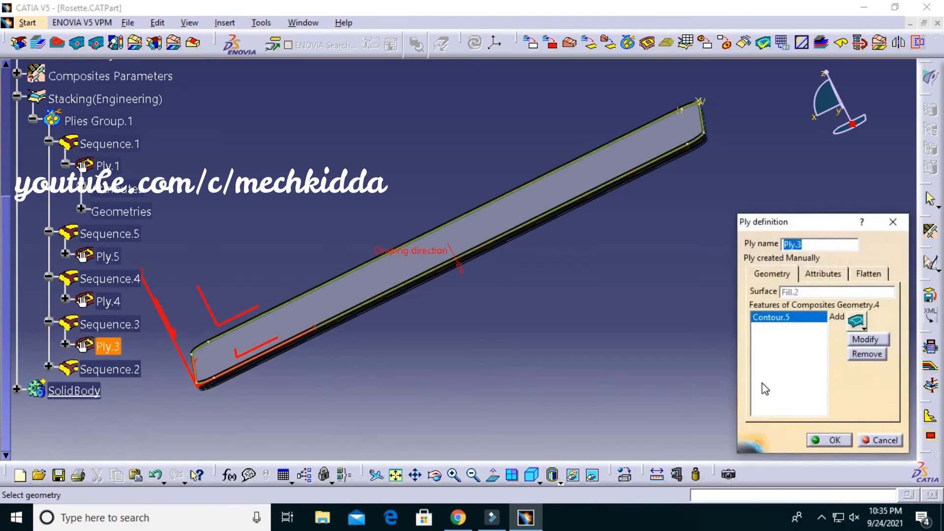
{"action": "left_click", "coordinate": [874, 437]}
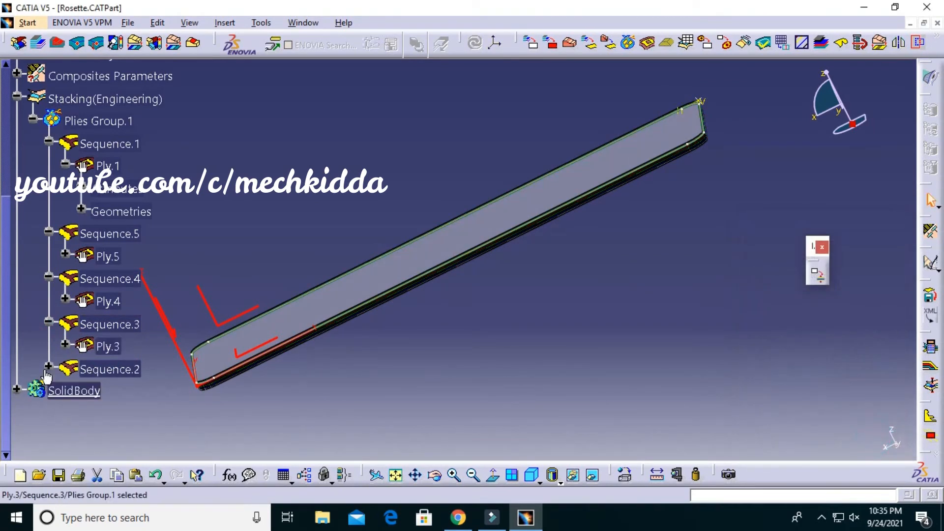
{"action": "left_click", "coordinate": [49, 367]}
{"action": "left_click", "coordinate": [107, 387]}
{"action": "double_click", "coordinate": [108, 389]}
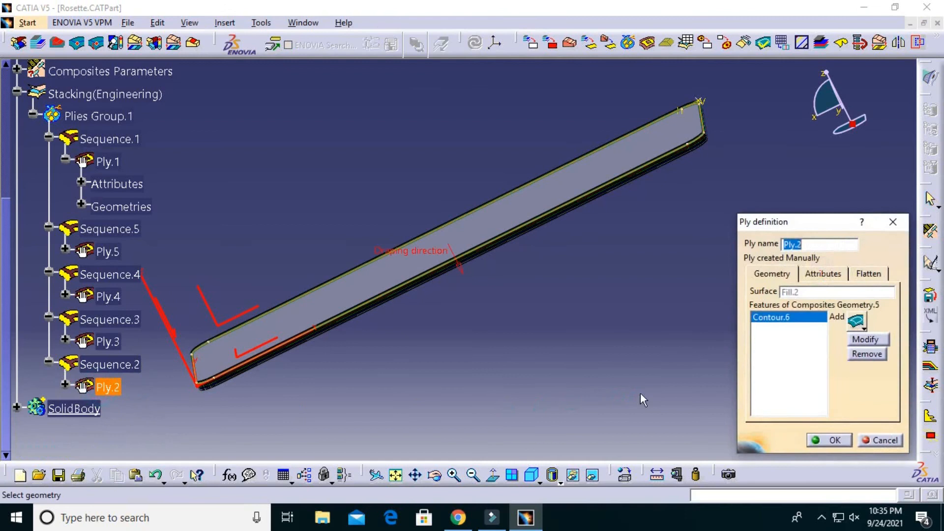
{"action": "left_click", "coordinate": [880, 441]}
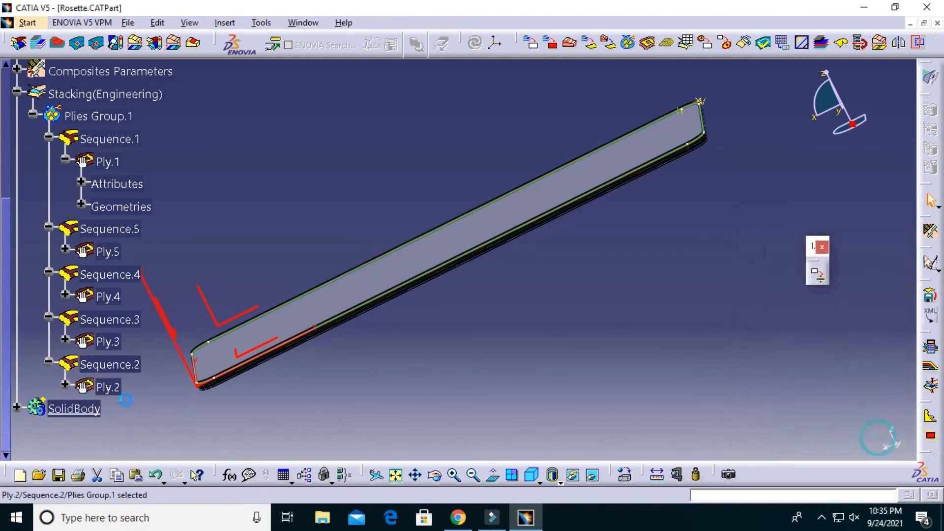
- Collapse the five sequences and Plies Group.1 in the specification tree
{"action": "left_click", "coordinate": [48, 363]}
{"action": "left_click", "coordinate": [48, 318]}
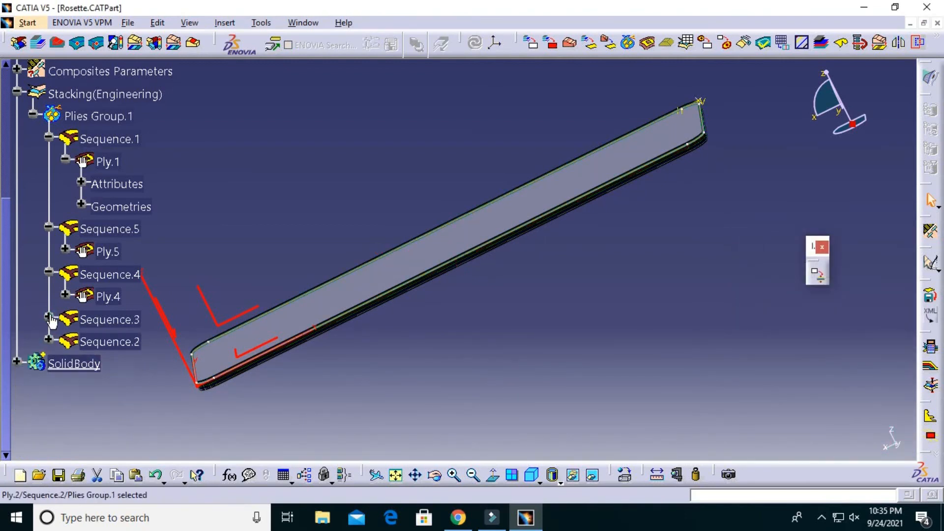
{"action": "left_click", "coordinate": [49, 272]}
{"action": "left_click", "coordinate": [48, 226]}
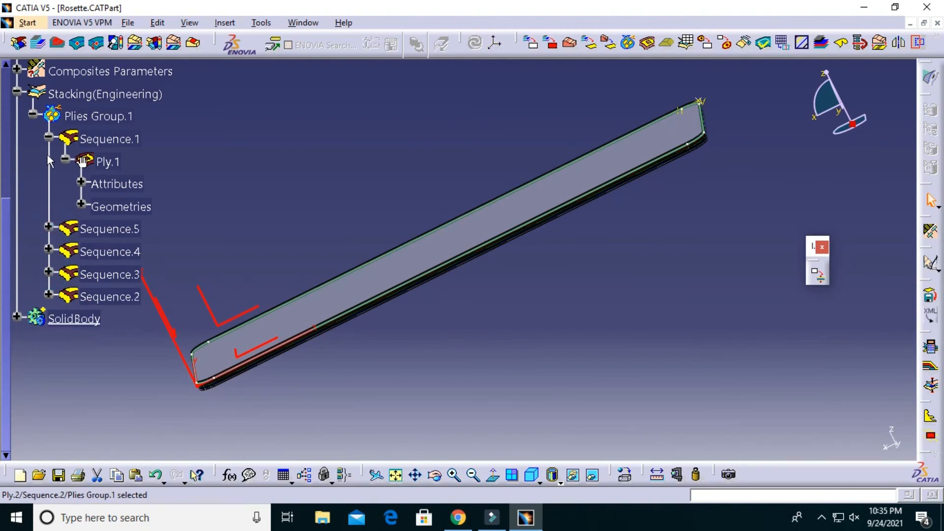
{"action": "left_click", "coordinate": [48, 136]}
{"action": "left_click", "coordinate": [32, 114]}
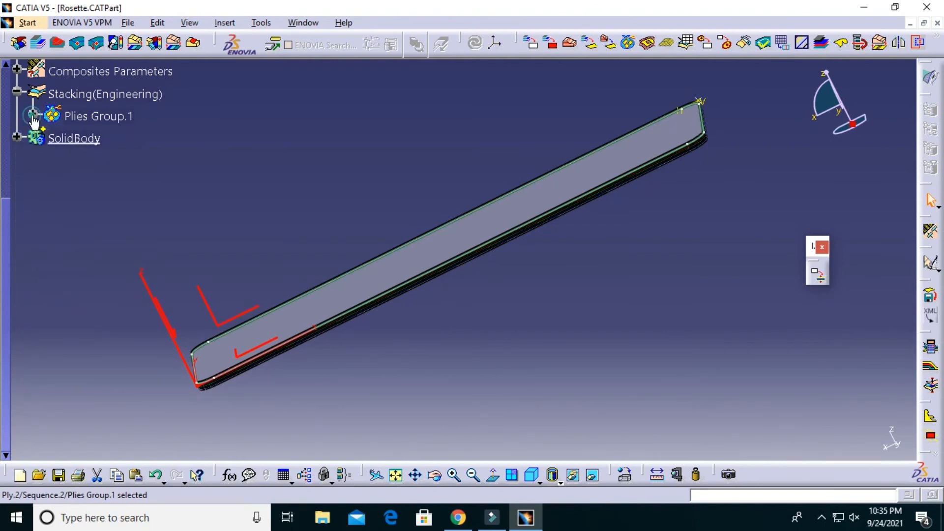
{"action": "scroll", "coordinate": [128, 246], "scroll_direction": "up", "scroll_amount": 5}
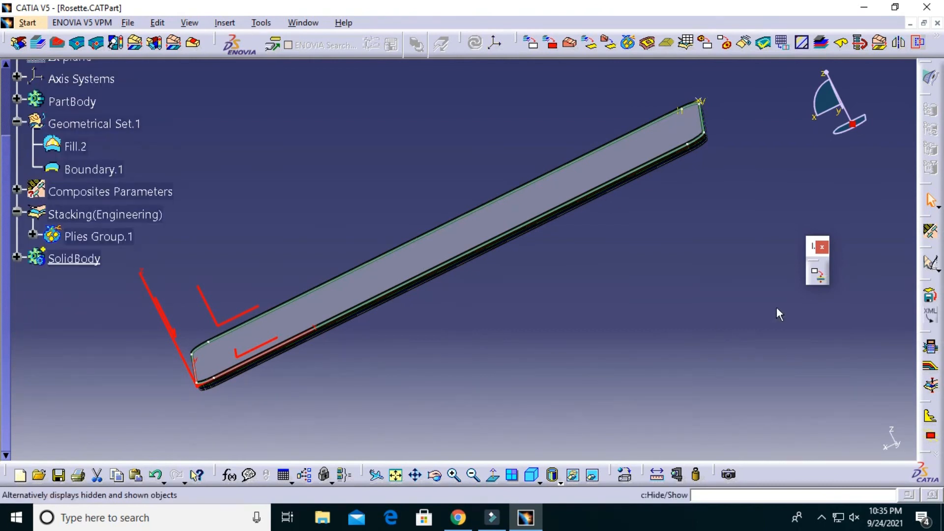
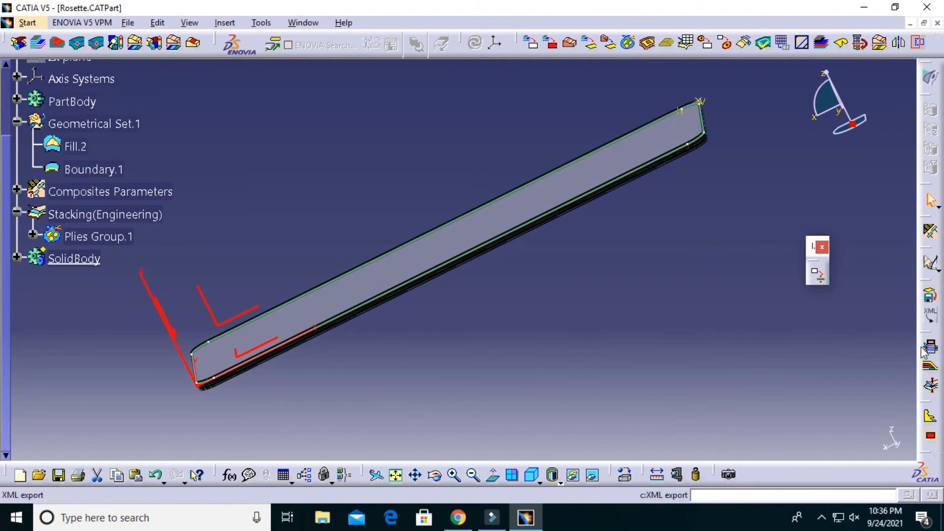
- Define an edge of part on surface Fill.2 with Boundary.1 as its closed contour
{"action": "left_click_drag", "start_coordinate": [924, 339], "coordinate": [769, 313]}
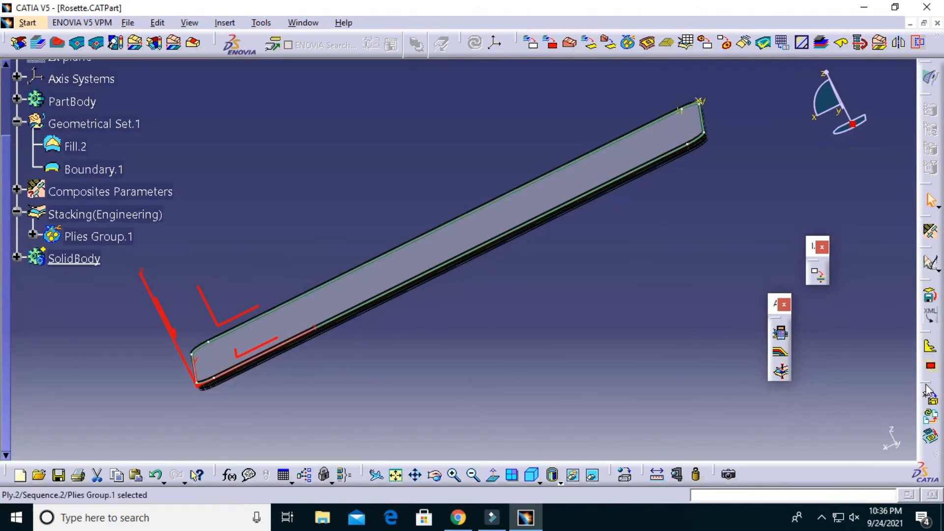
{"action": "left_click_drag", "start_coordinate": [926, 383], "coordinate": [837, 316]}
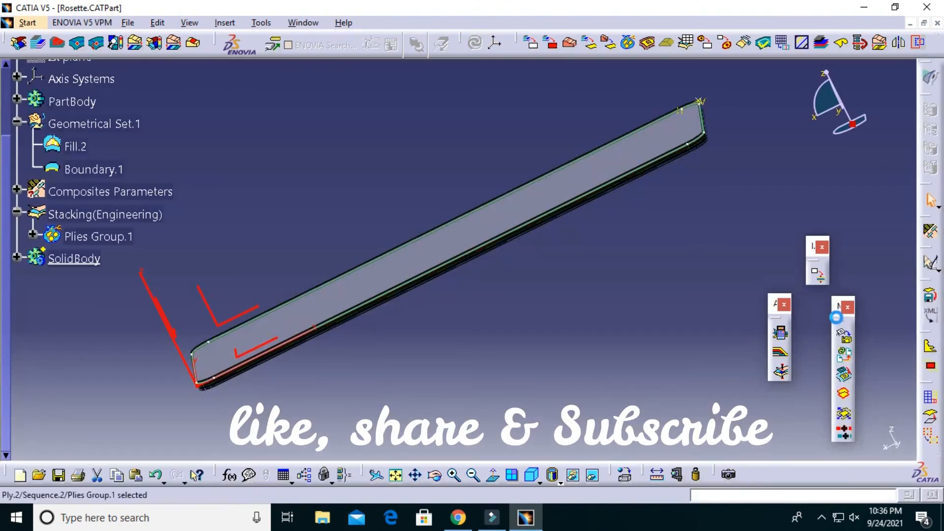
{"action": "left_click", "coordinate": [844, 396]}
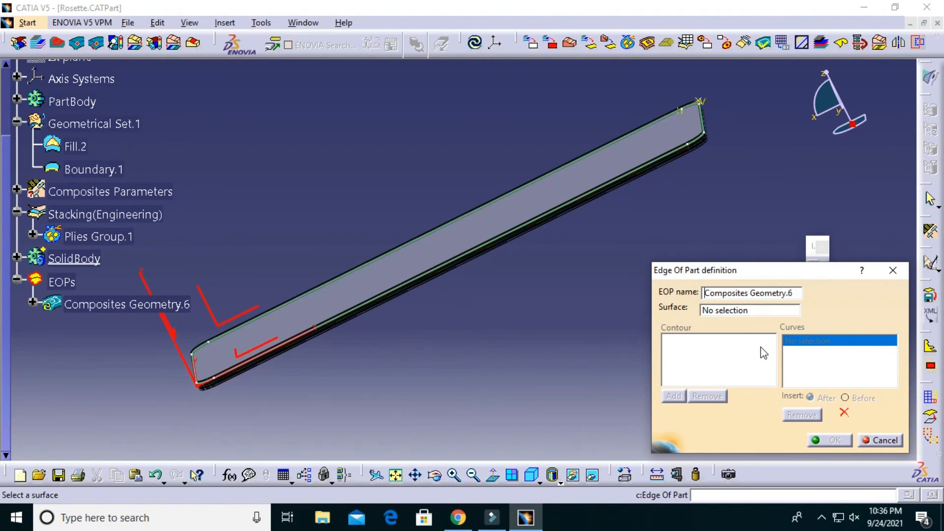
{"action": "left_click", "coordinate": [718, 314]}
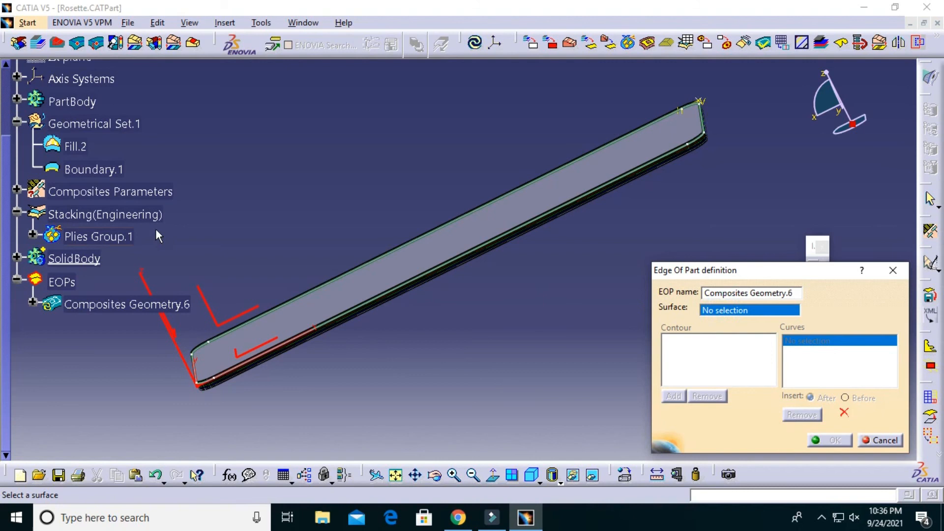
{"action": "left_click", "coordinate": [79, 146]}
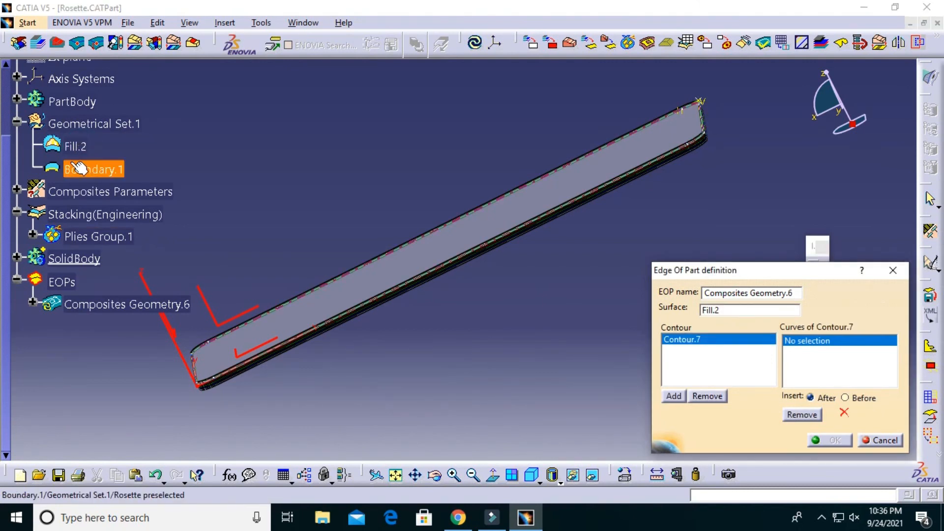
{"action": "left_click", "coordinate": [90, 170]}
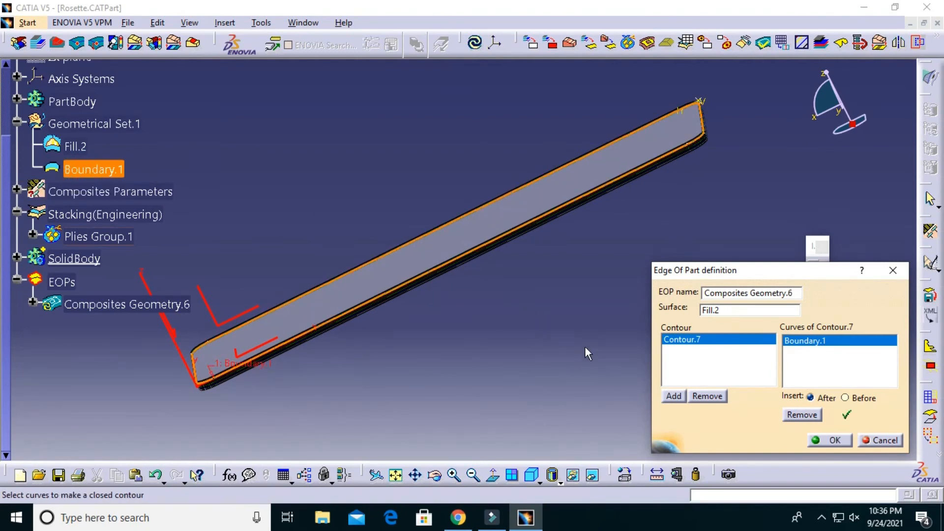
{"action": "left_click", "coordinate": [836, 441]}
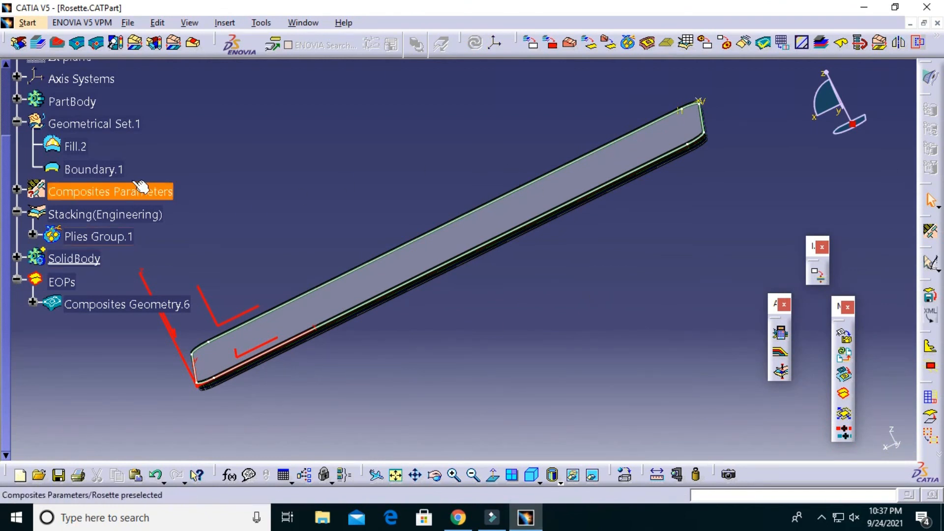
- Hide Boundary.1 and Fill.2 in Geometrical Set.1
{"action": "right_click", "coordinate": [100, 170]}
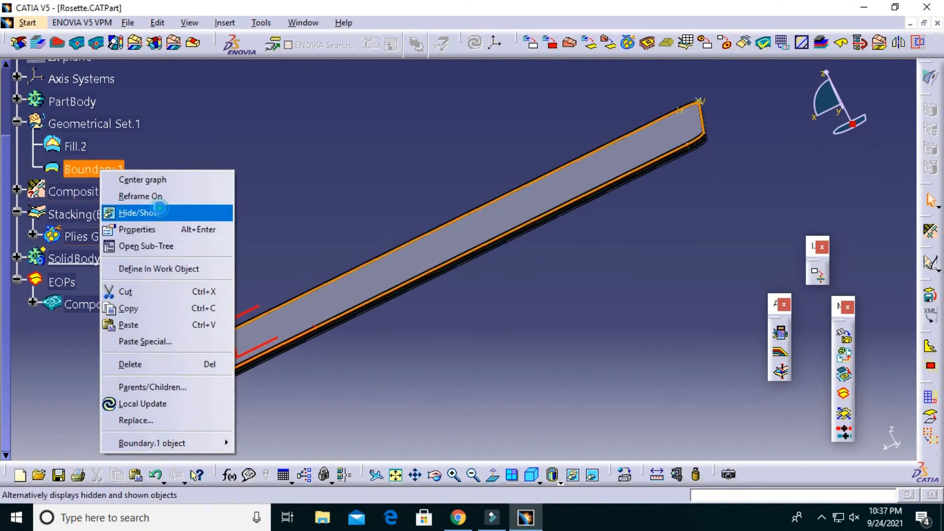
{"action": "left_click", "coordinate": [160, 211]}
{"action": "middle_click_drag", "start_coordinate": [495, 326], "coordinate": [580, 352]}
{"action": "left_click", "coordinate": [77, 147]}
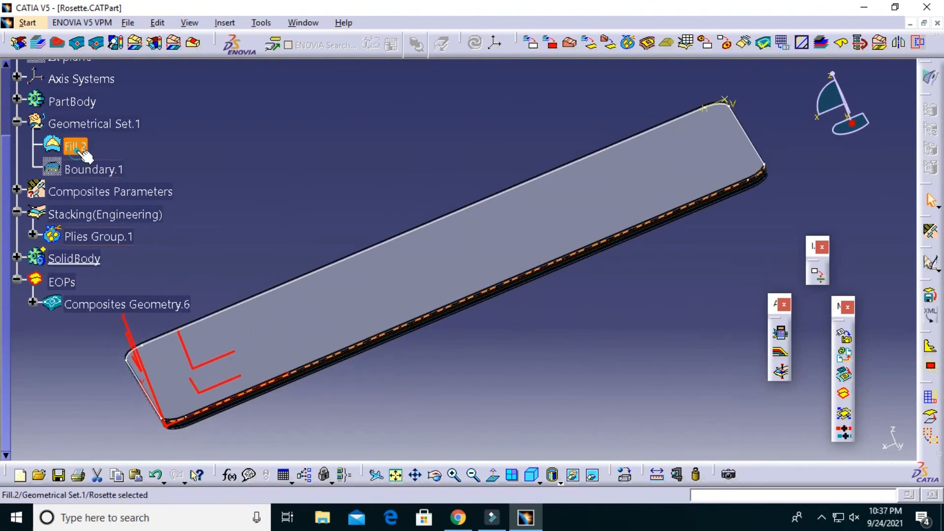
{"action": "right_click", "coordinate": [78, 146]}
{"action": "left_click", "coordinate": [131, 190]}
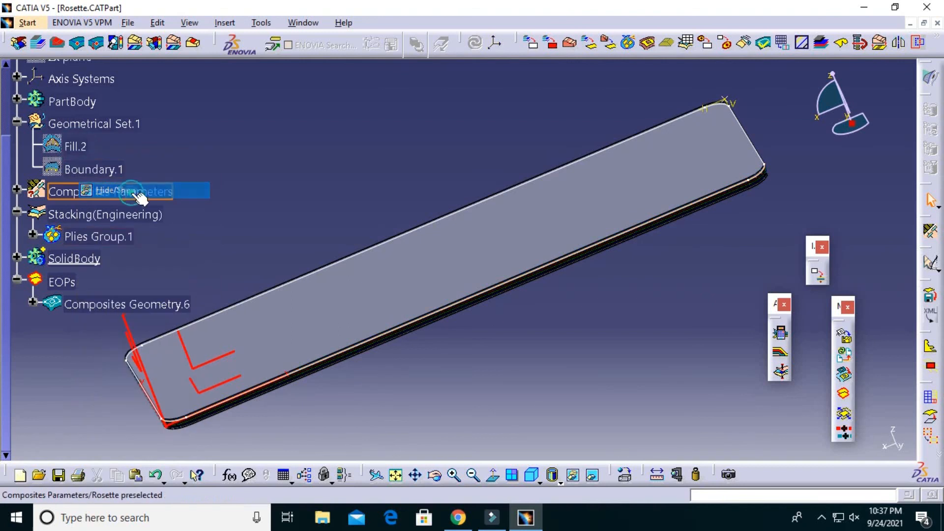
{"action": "mouse_move", "coordinate": [543, 314]}
{"action": "middle_mouse_down"}
{"action": "mouse_move", "coordinate": [508, 269]}
{"action": "mouse_move", "coordinate": [520, 266]}
{"action": "mouse_move", "coordinate": [547, 285]}
{"action": "mouse_move", "coordinate": [548, 301]}
{"action": "middle_mouse_up"}
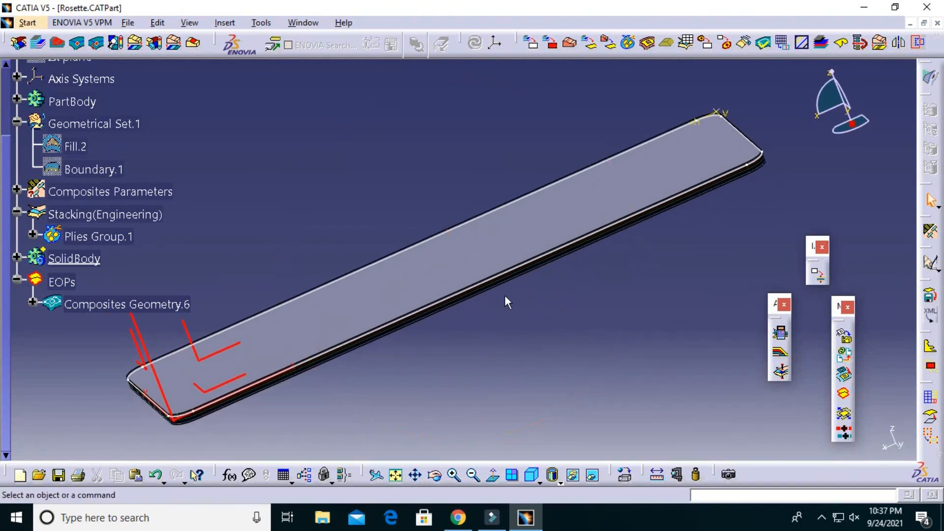
- Try hiding Plies Group.1 to isolate the edge-of-part contour, and undo the hiding
{"action": "left_click", "coordinate": [463, 289]}
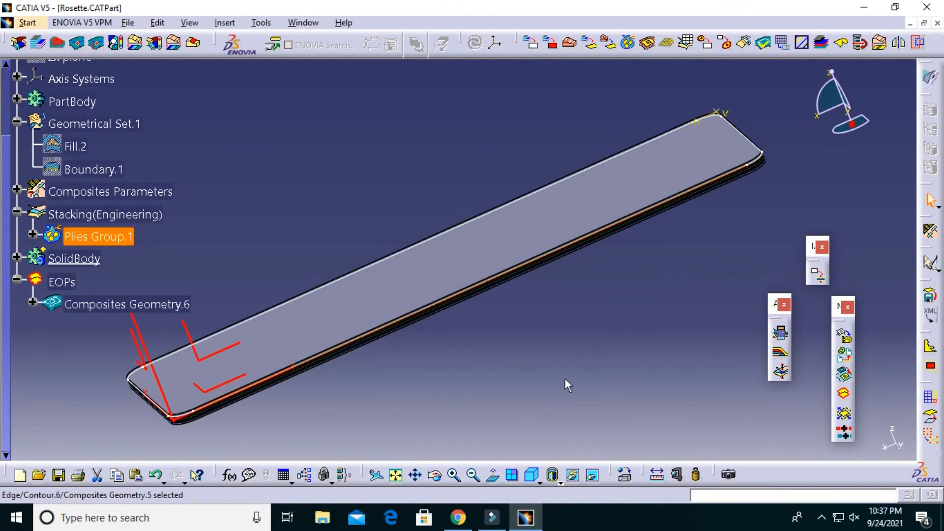
{"action": "right_click", "coordinate": [113, 236]}
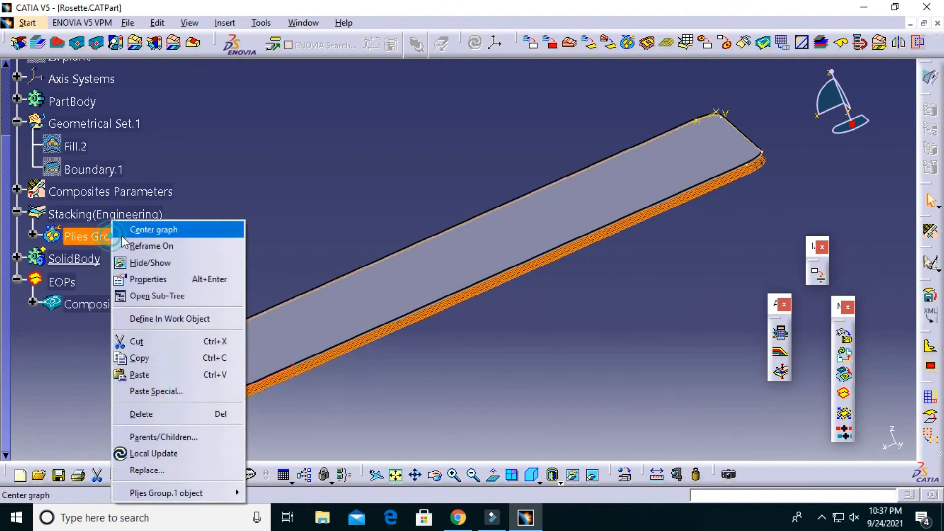
{"action": "left_click", "coordinate": [164, 263]}
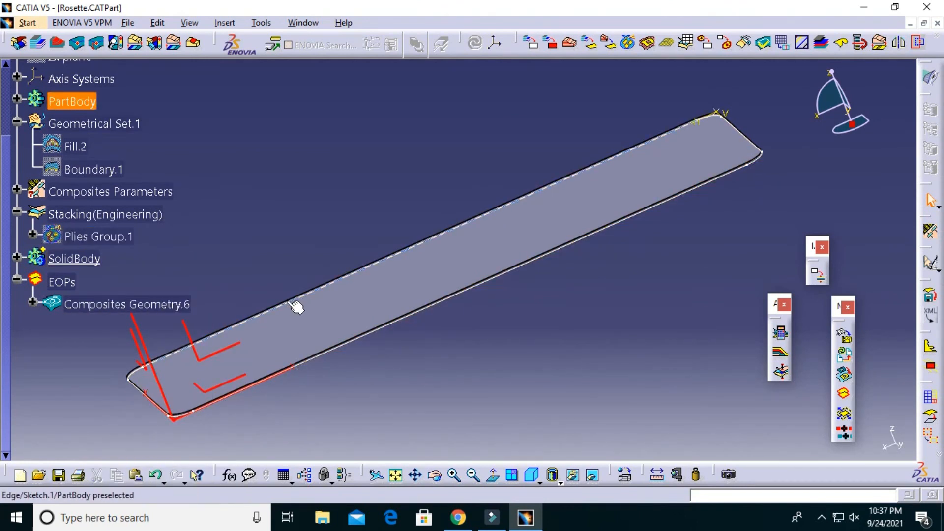
{"action": "key", "text": "ctrl+z"}
{"action": "left_click", "coordinate": [338, 192]}
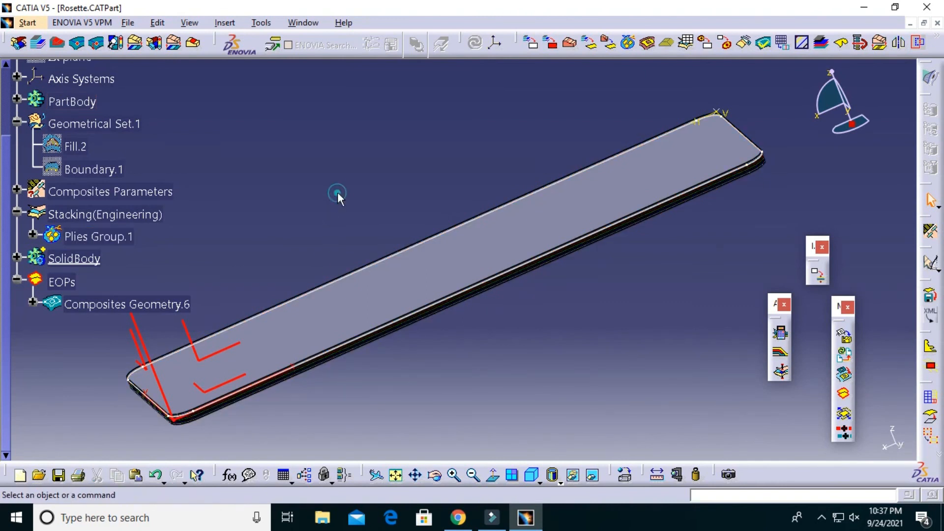
- Expand Plies Group.1 and check which sequence the plate's edge curves belong to
{"action": "left_click", "coordinate": [741, 135]}
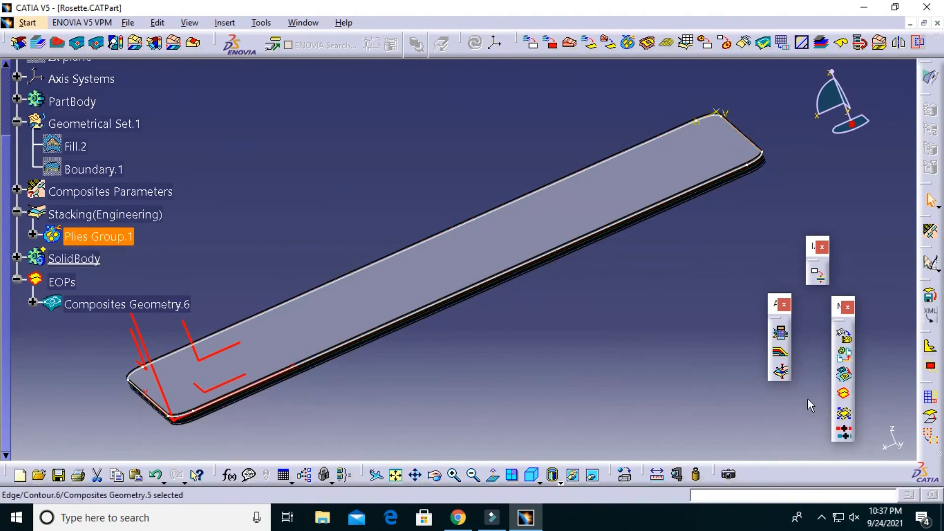
{"action": "left_click", "coordinate": [32, 235]}
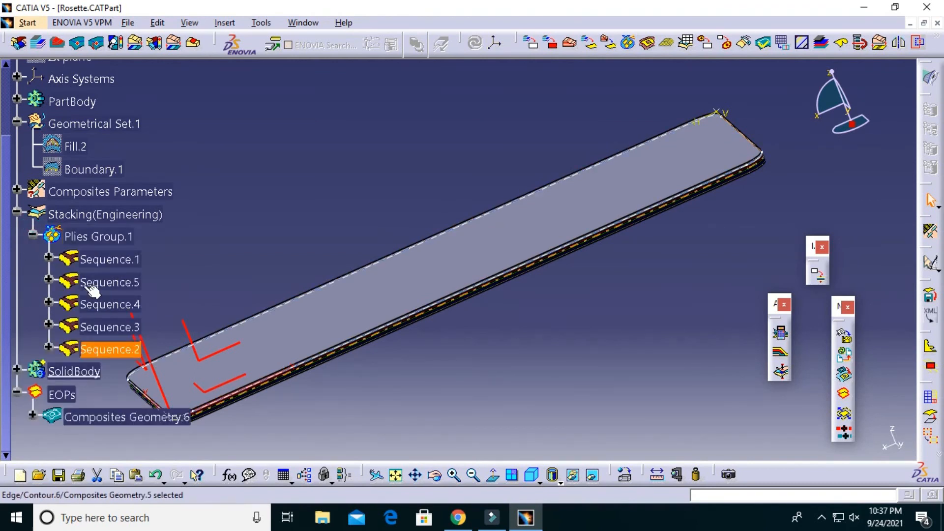
{"action": "left_click", "coordinate": [708, 188]}
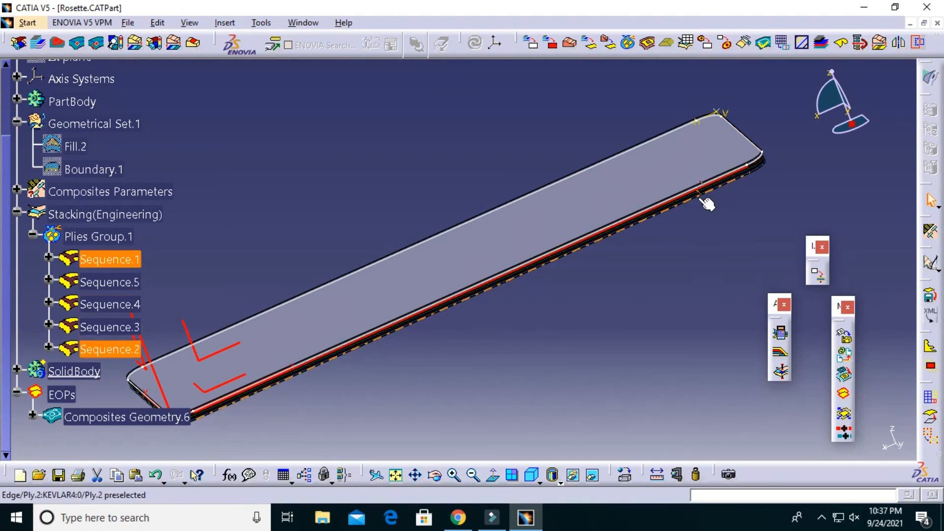
{"action": "left_click", "coordinate": [684, 195]}
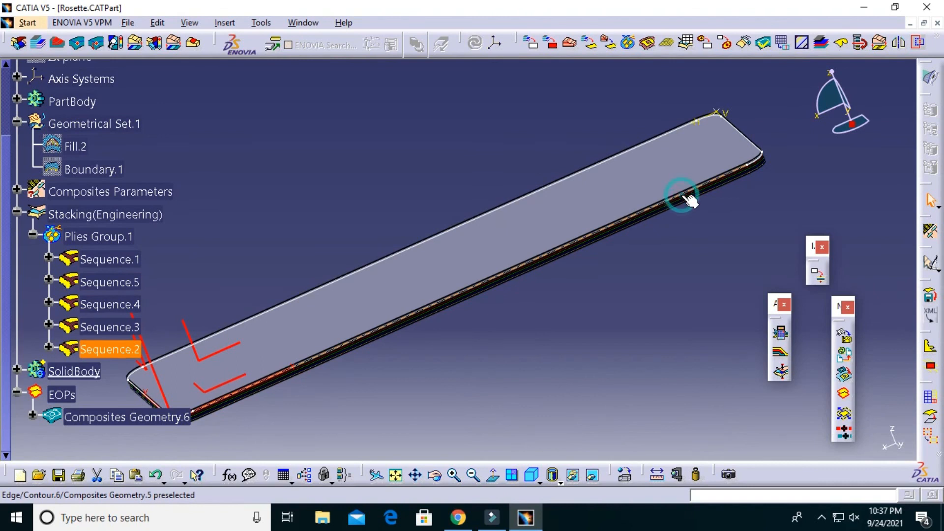
{"action": "left_click", "coordinate": [582, 174]}
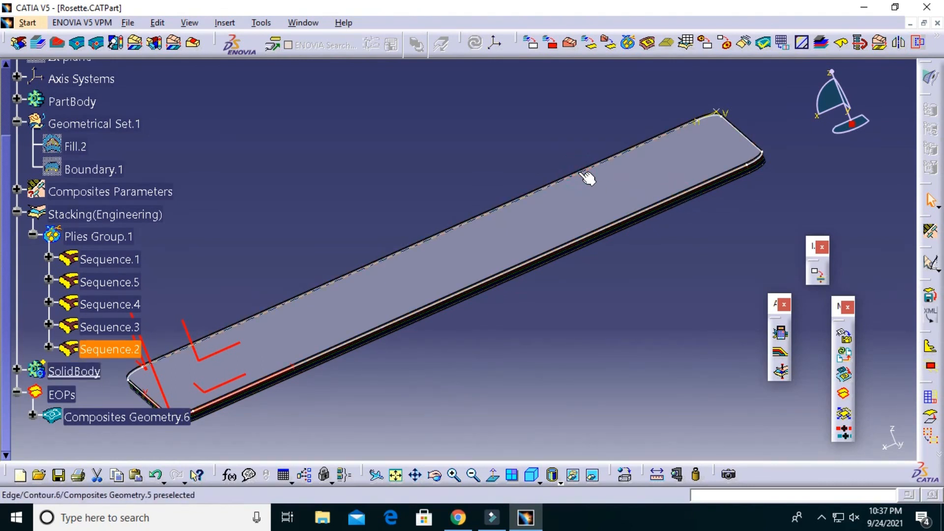
- Hide Sequence.2 in Plies Group.1 and show it again
{"action": "right_click", "coordinate": [99, 350]}
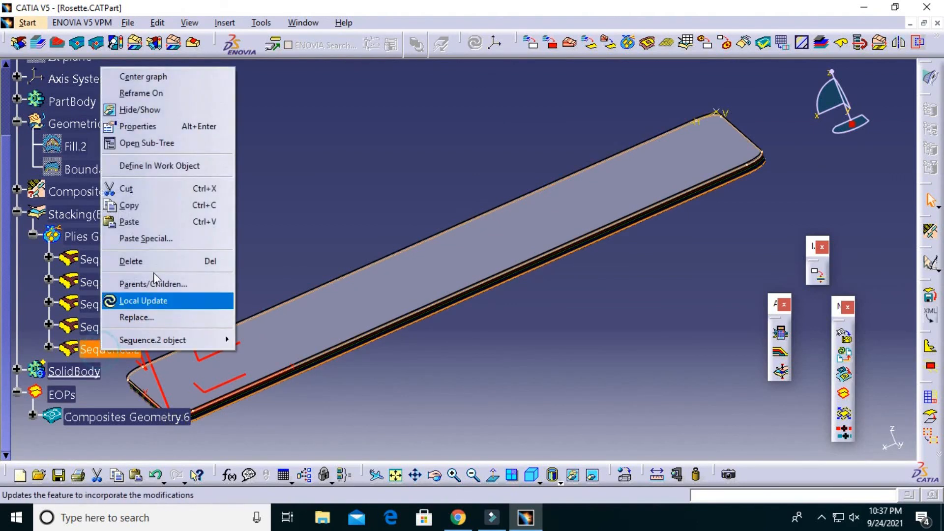
{"action": "left_click", "coordinate": [193, 109]}
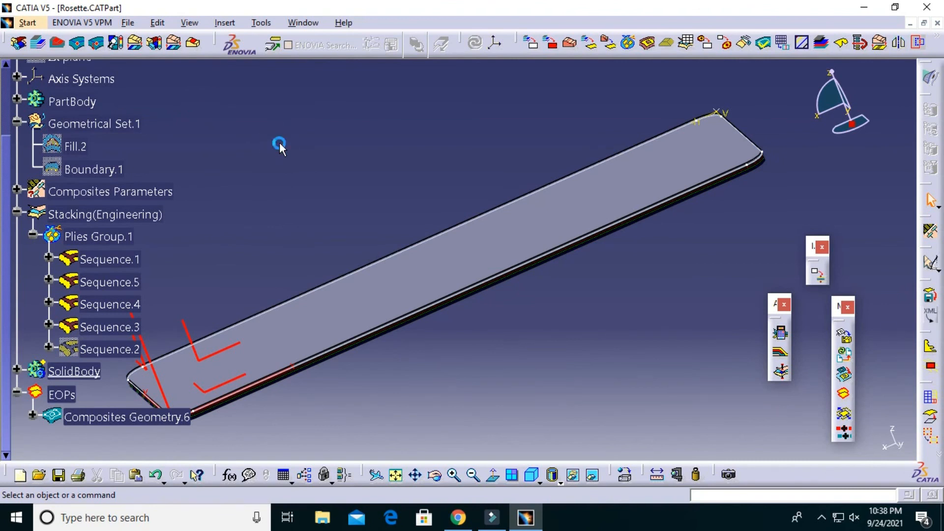
{"action": "right_click", "coordinate": [113, 350]}
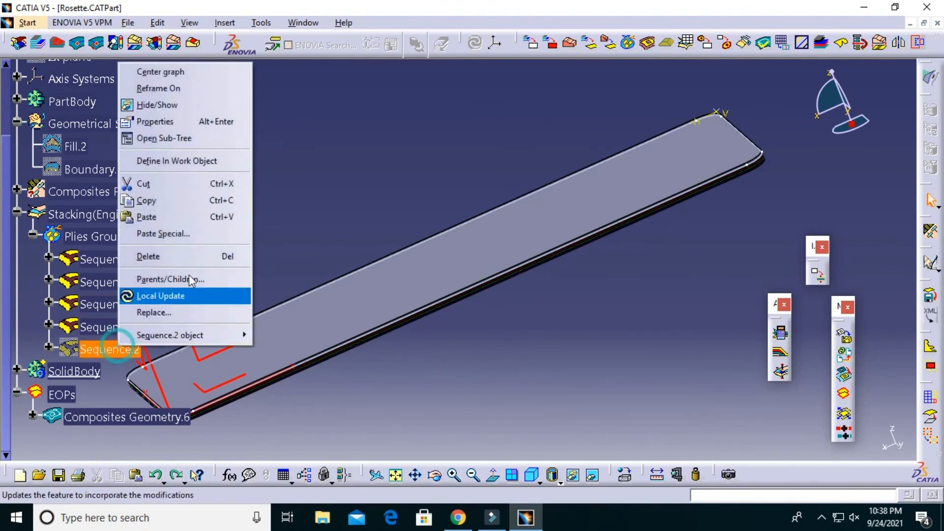
{"action": "left_click", "coordinate": [200, 109]}
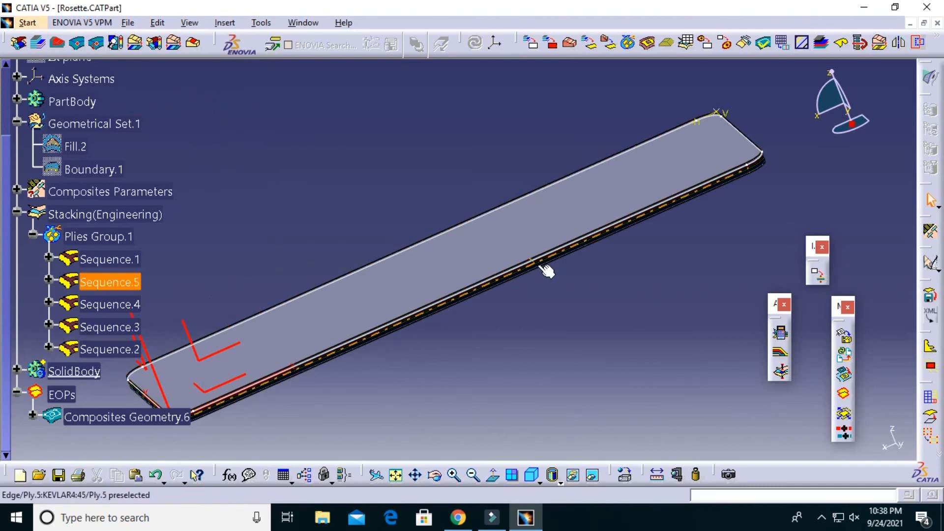
- Set the edge thickness of Composites Geometry.6 under EOPs to 4: 1 mm in its graphic properties
{"action": "middle_click_drag", "start_coordinate": [667, 288], "coordinate": [582, 268]}
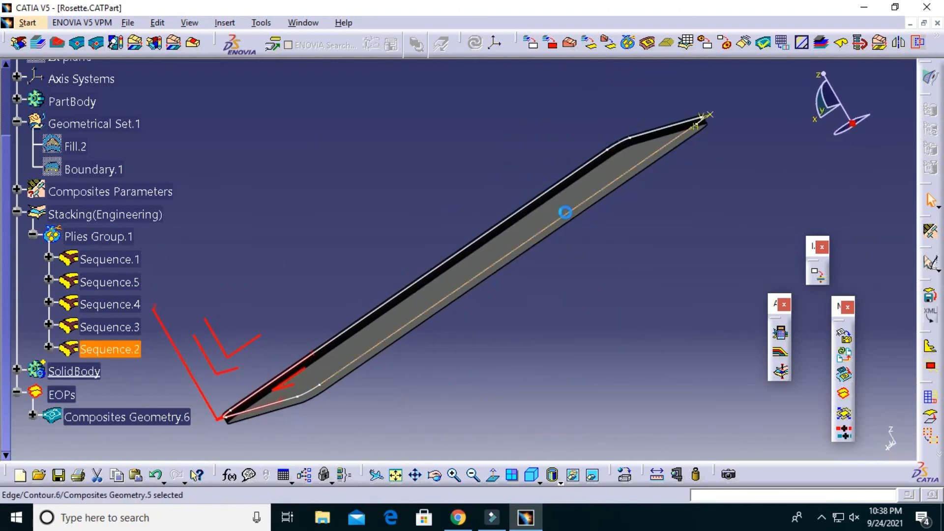
{"action": "right_click", "coordinate": [149, 416]}
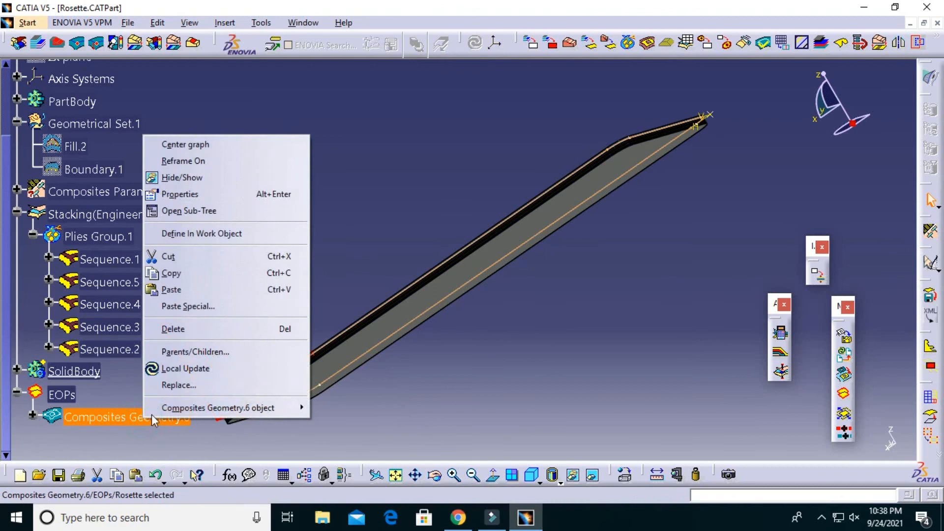
{"action": "left_click", "coordinate": [227, 195]}
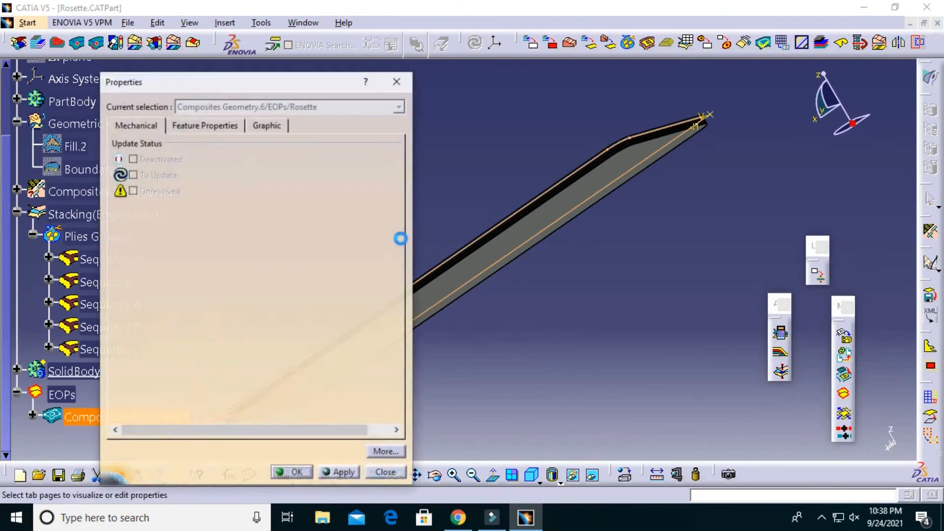
{"action": "left_click", "coordinate": [267, 124]}
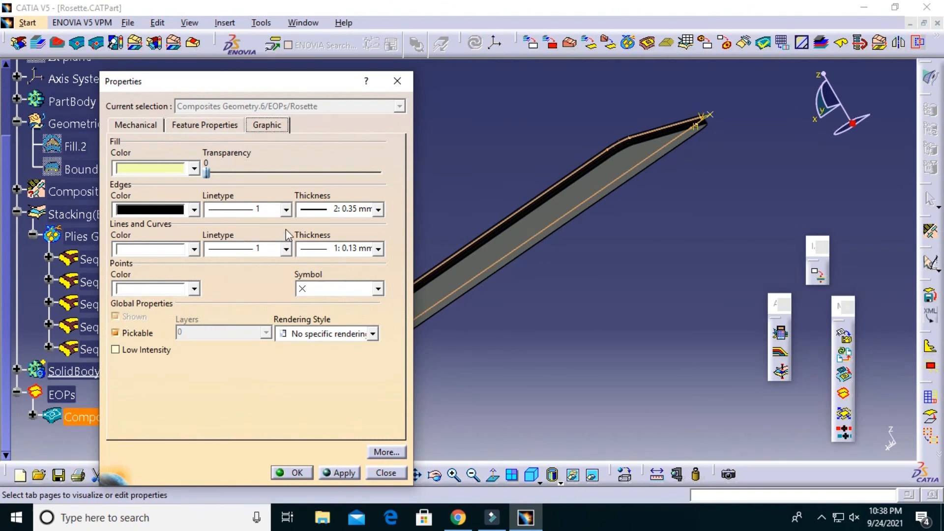
{"action": "left_click", "coordinate": [378, 211]}
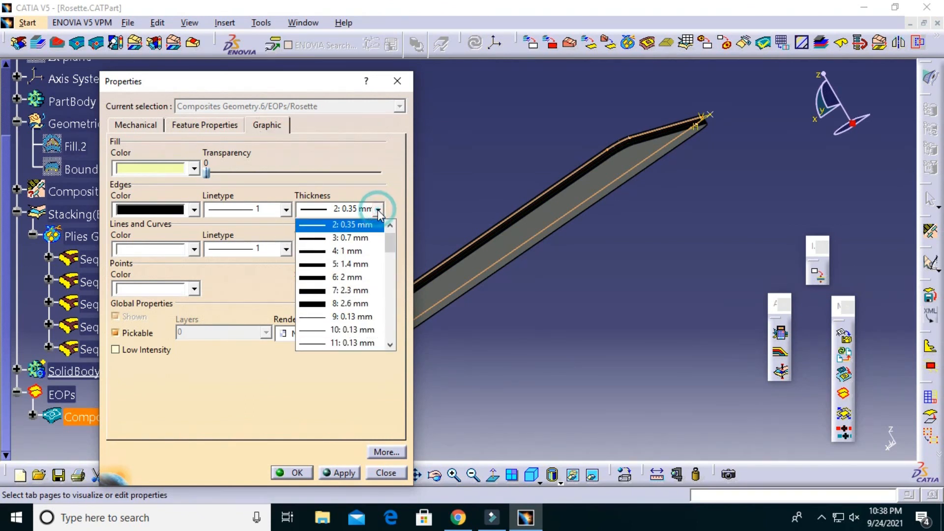
{"action": "left_click", "coordinate": [360, 253]}
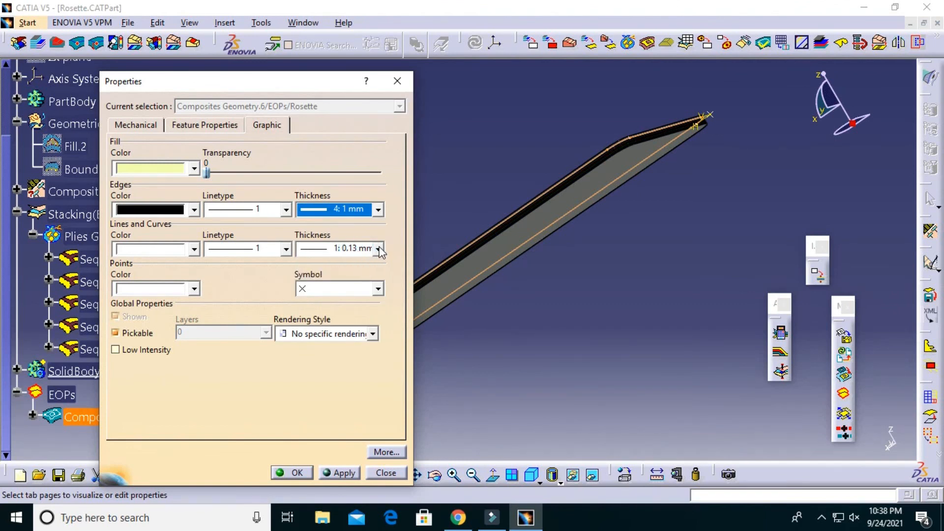
{"action": "left_click", "coordinate": [355, 474]}
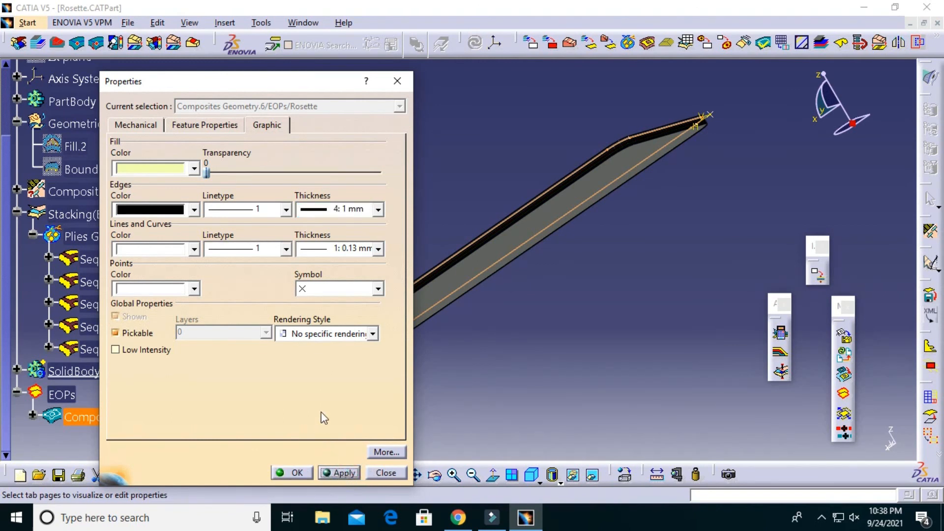
{"action": "left_click", "coordinate": [293, 473]}
{"action": "left_click", "coordinate": [379, 209]}
- Set the lines and curves thickness of Composites Geometry.6 to 4: 1 mm
{"action": "middle_click_drag", "start_coordinate": [324, 199], "coordinate": [359, 91]}
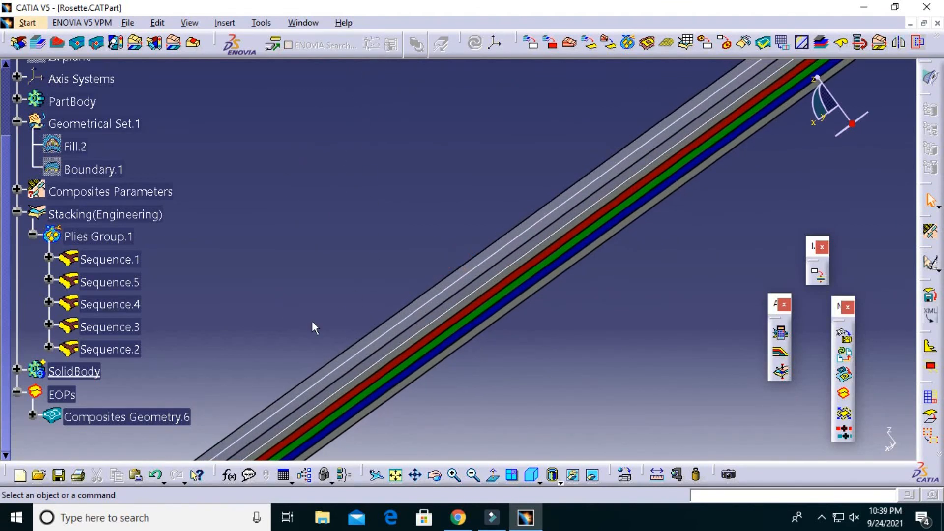
{"action": "right_click", "coordinate": [129, 419]}
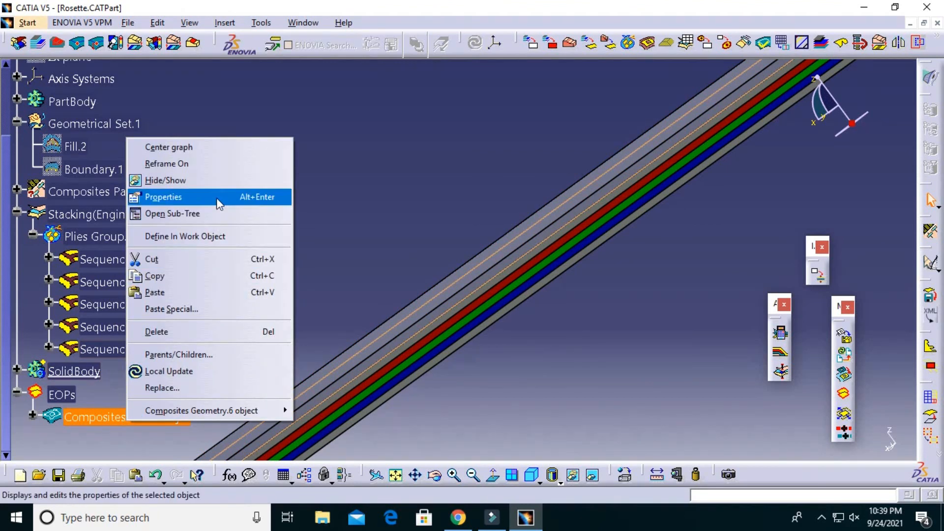
{"action": "left_click", "coordinate": [216, 198]}
{"action": "left_click", "coordinate": [377, 249]}
{"action": "left_click", "coordinate": [344, 299]}
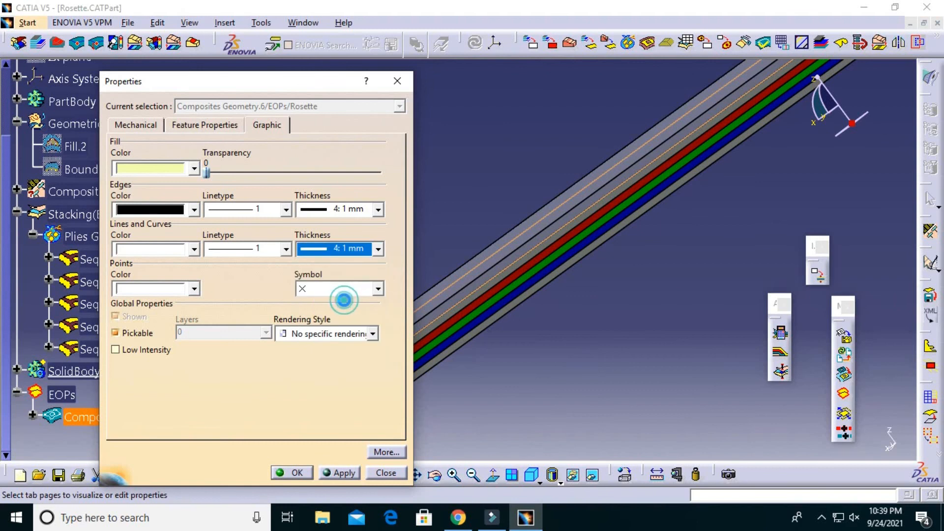
{"action": "left_click", "coordinate": [343, 474]}
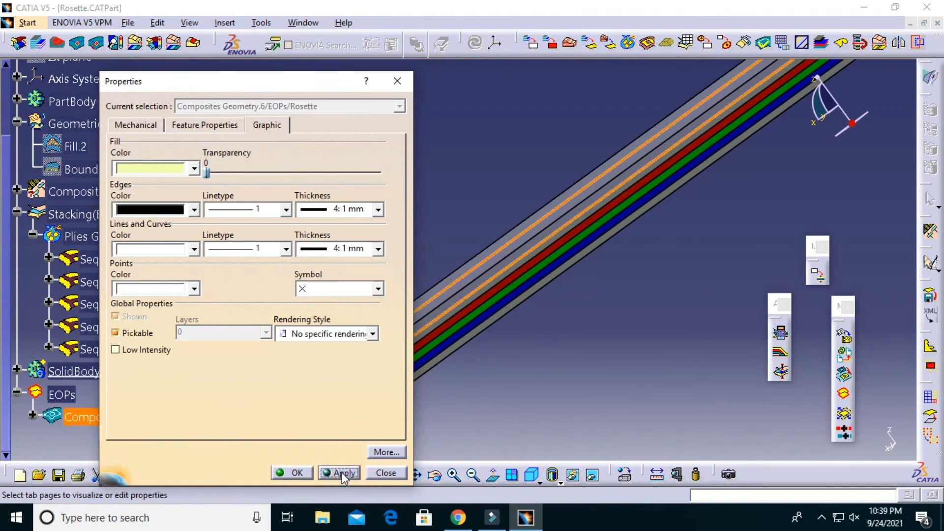
{"action": "left_click", "coordinate": [294, 474]}
{"action": "left_click", "coordinate": [375, 243]}
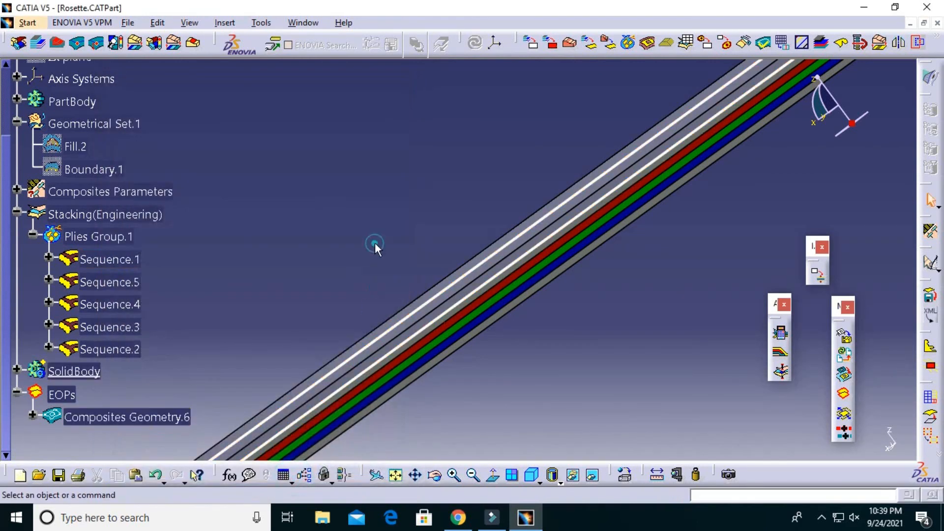